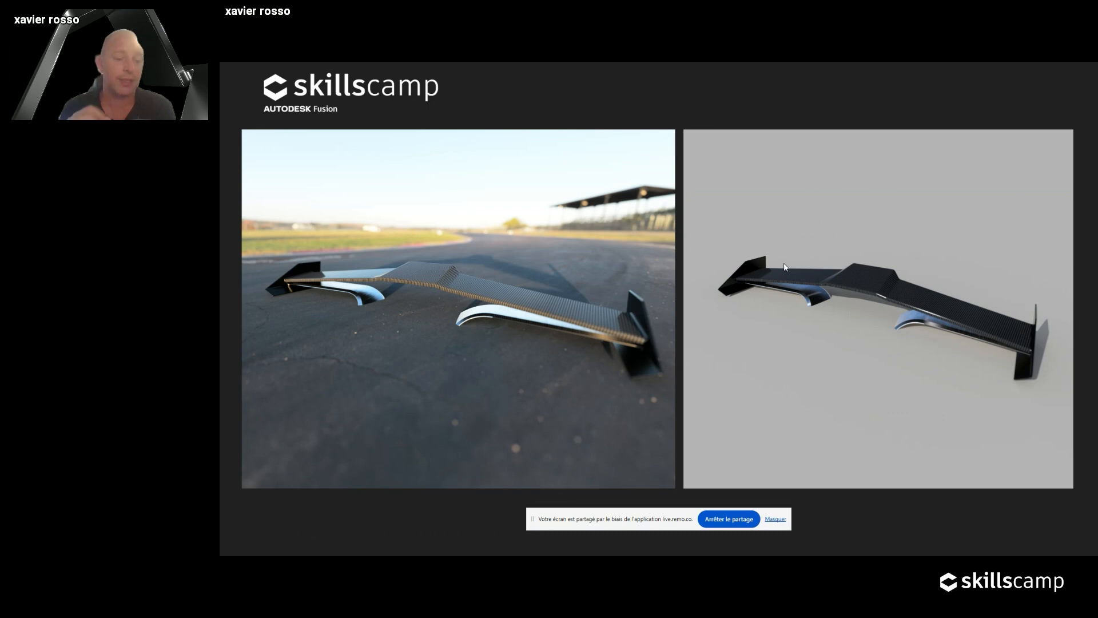
# Go to the MASTER CLASSES title slide and exit the slideshow to the Slides editor.
pyautogui.press('Left')
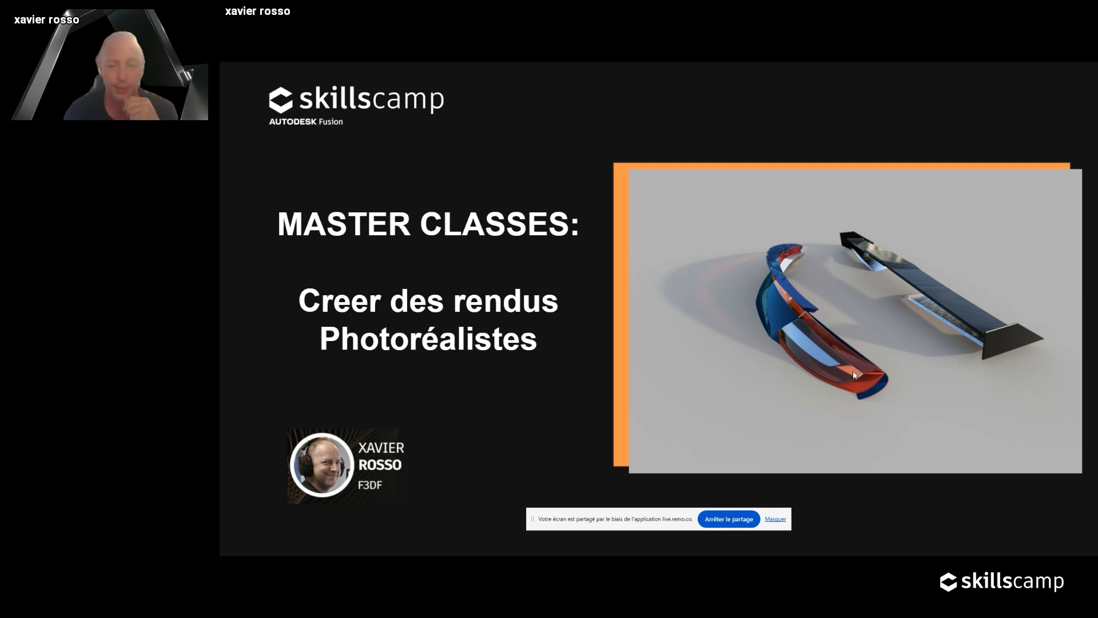
pyautogui.press('Escape')
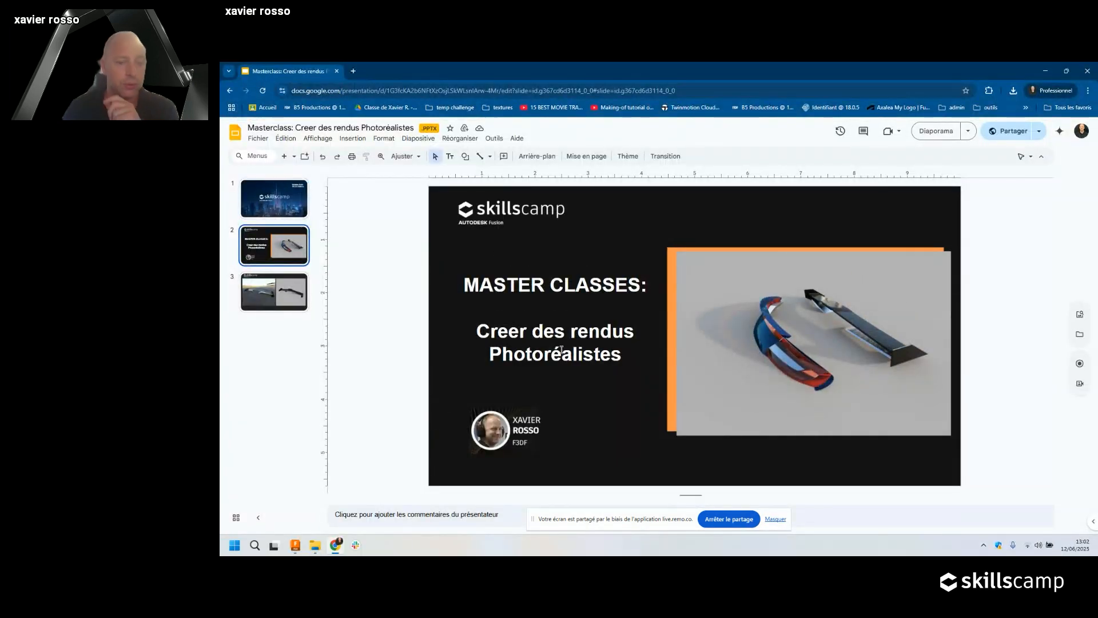
# Switch to Fusion's 'Base (v2~recovered)' spoiler design, orbit and pan around it, then select Lumieres:1.
pyautogui.moveTo(296, 549)
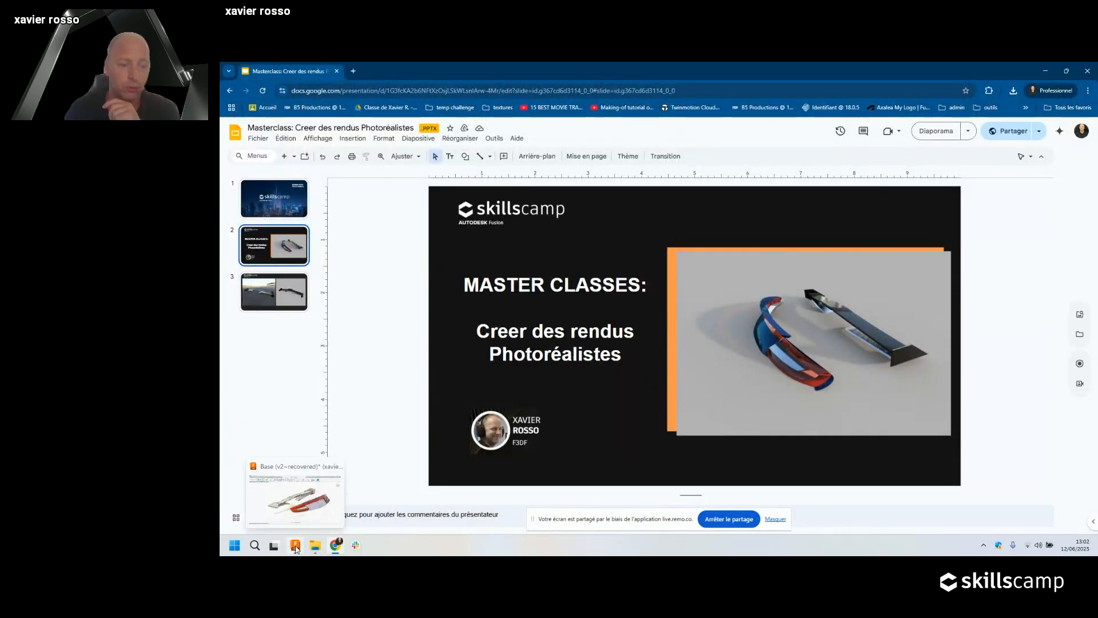
pyautogui.click(296, 548)
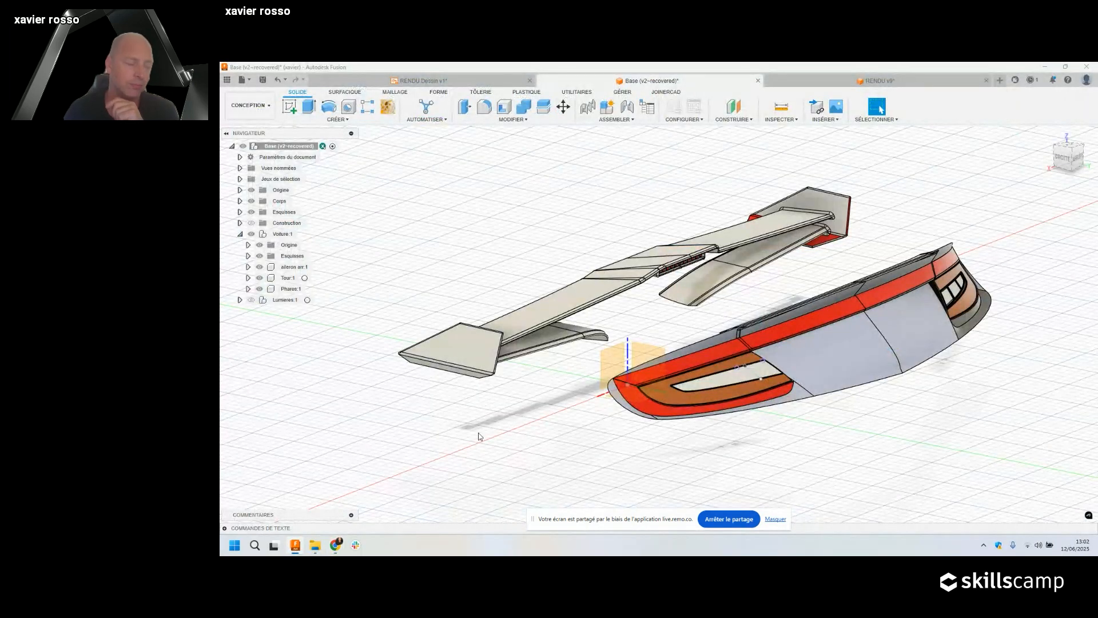
pyautogui.moveTo(547, 416)
pyautogui.keyDown('shift'); pyautogui.mouseDown(button='middle')
pyautogui.moveTo(569, 421)
pyautogui.moveTo(555, 414)
pyautogui.moveTo(574, 436)
pyautogui.moveTo(548, 416)
pyautogui.mouseUp(button='middle'); pyautogui.keyUp('shift')
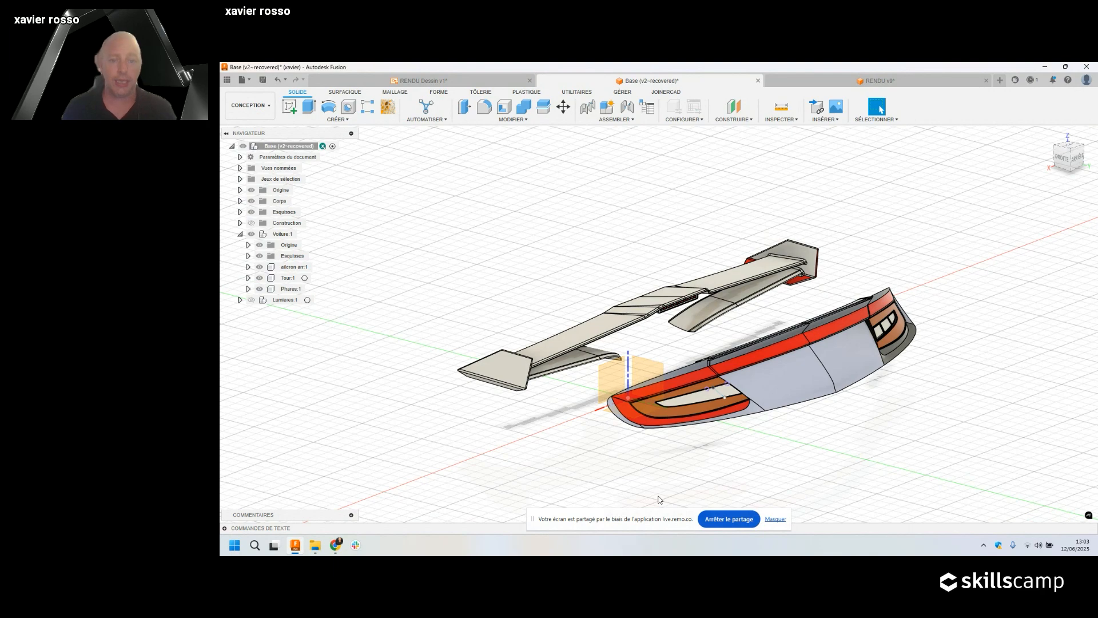
pyautogui.moveTo(646, 479); pyautogui.dragTo(630, 461, button='middle')
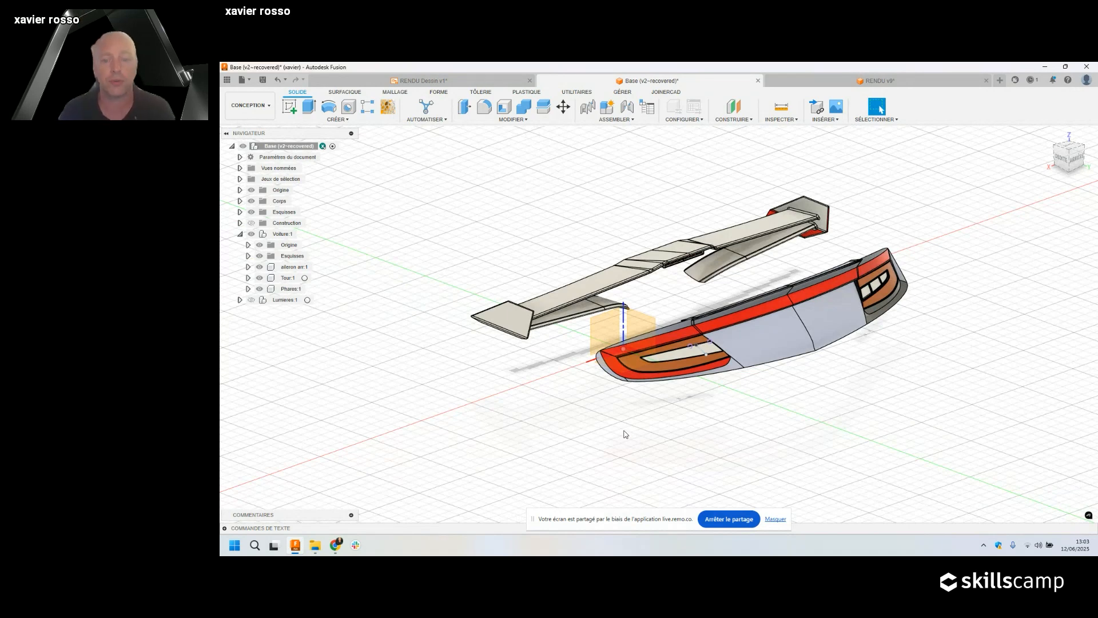
pyautogui.click(255, 301)
# Make the Lumieres:1 light panels visible and orbit to see them all.
pyautogui.click(251, 300)
pyautogui.scroll(-10, 560, 291)
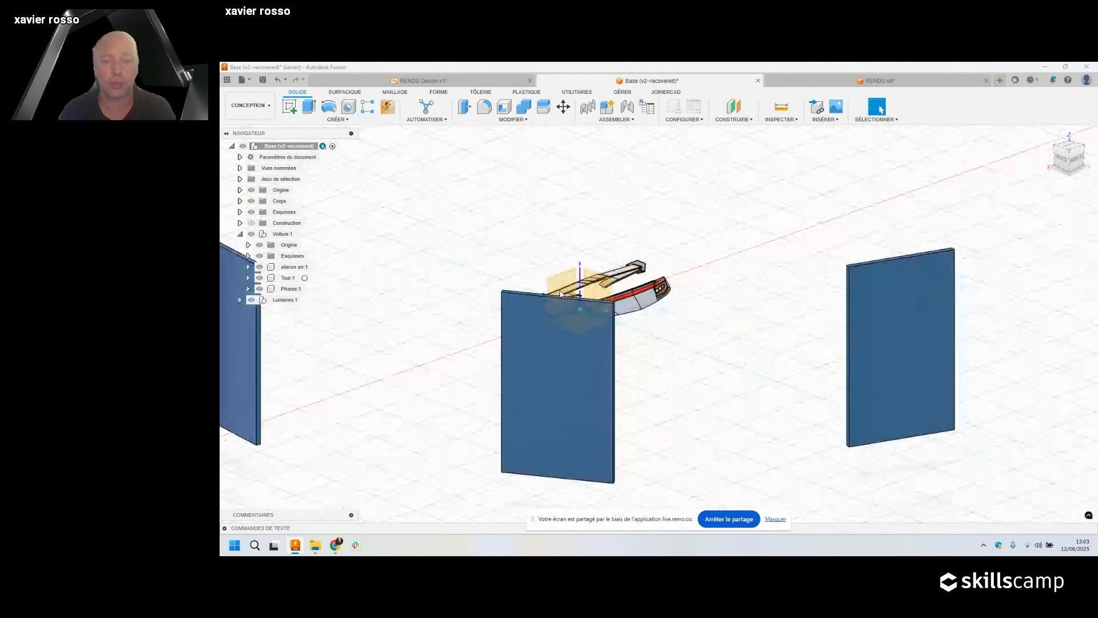
pyautogui.keyDown('shift'); pyautogui.moveTo(563, 293); pyautogui.dragTo(616, 387, button='middle'); pyautogui.keyUp('shift')
pyautogui.scroll(-3, 647, 401)
pyautogui.scroll(5, 647, 401)
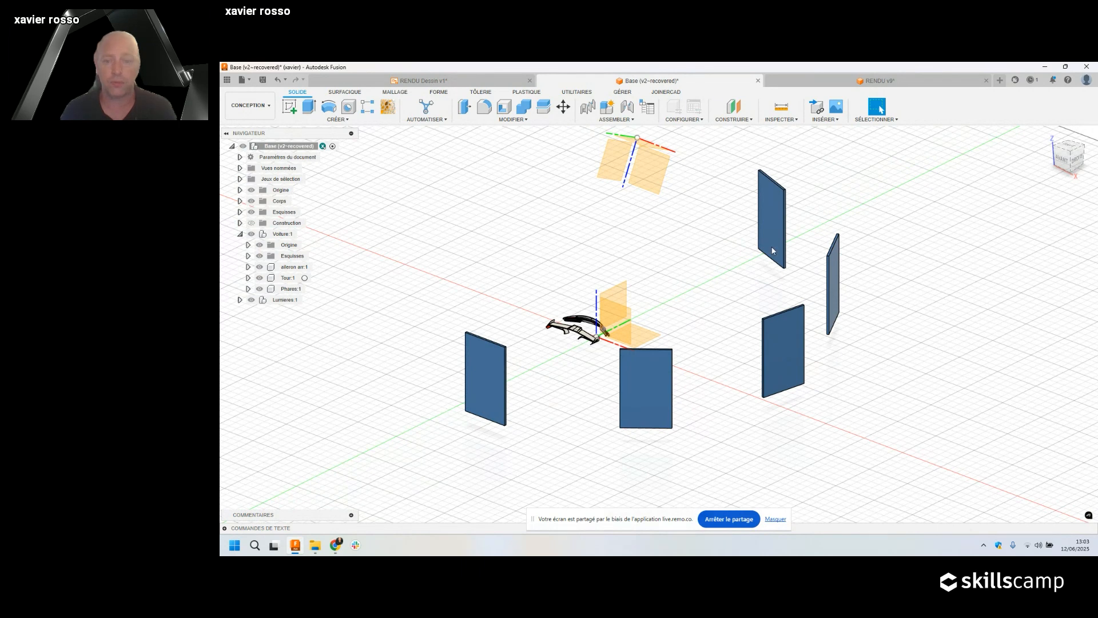
# Expand Lumieres:1 and hide lights Lumiere1:2 through Lumiere1:5.
pyautogui.click(240, 301)
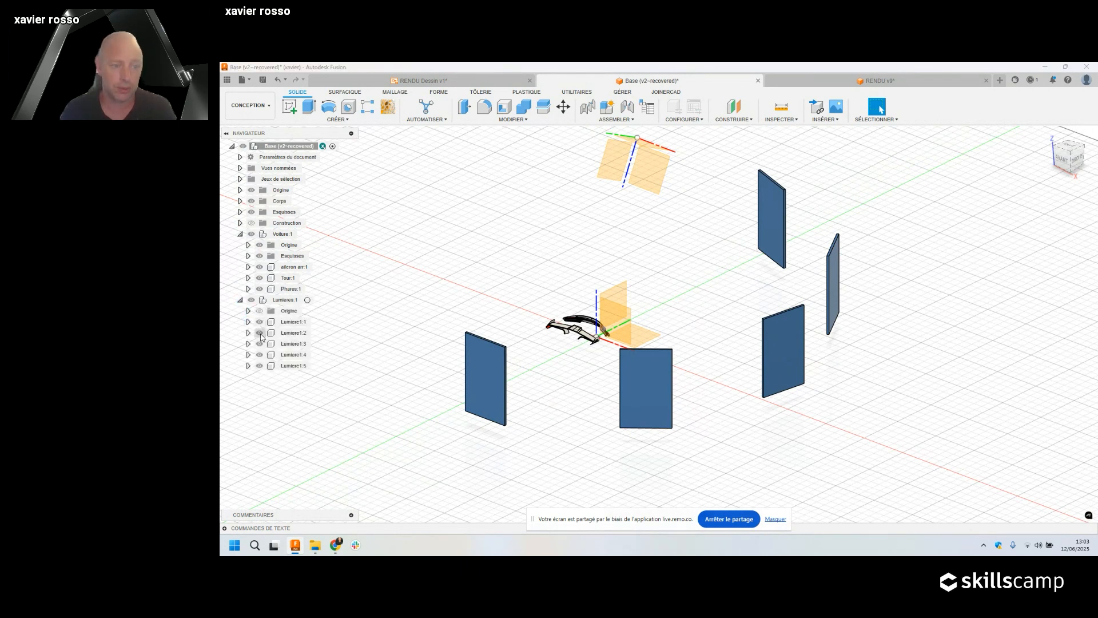
pyautogui.click(259, 333)
pyautogui.click(259, 344)
pyautogui.click(259, 355)
pyautogui.click(259, 366)
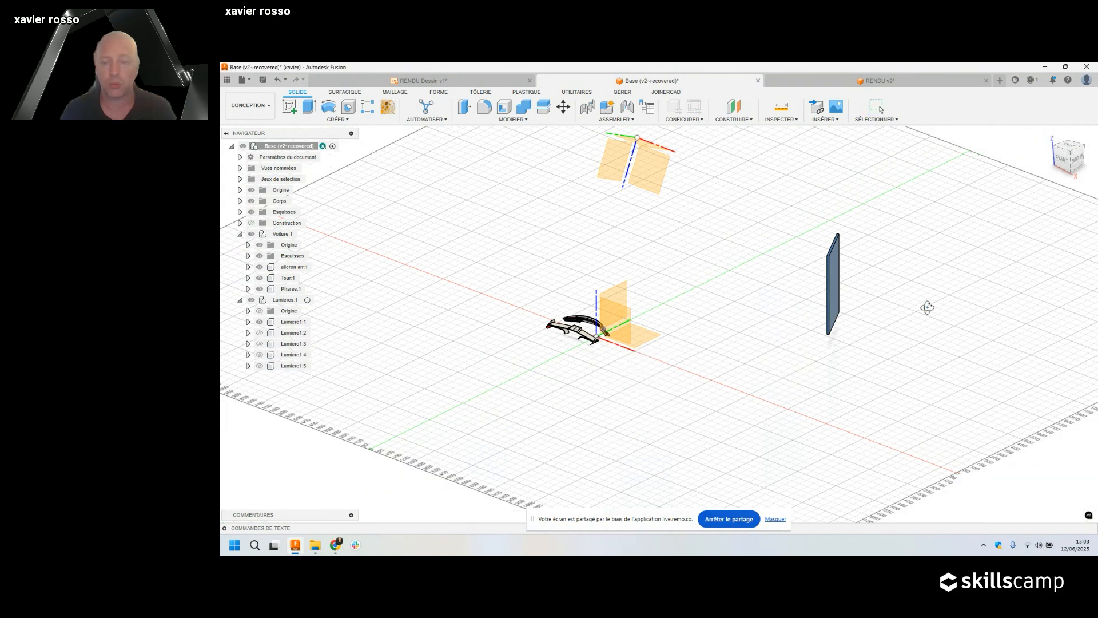
pyautogui.keyDown('shift'); pyautogui.moveTo(928, 307); pyautogui.dragTo(936, 309, button='middle'); pyautogui.keyUp('shift')
pyautogui.click(354, 120)
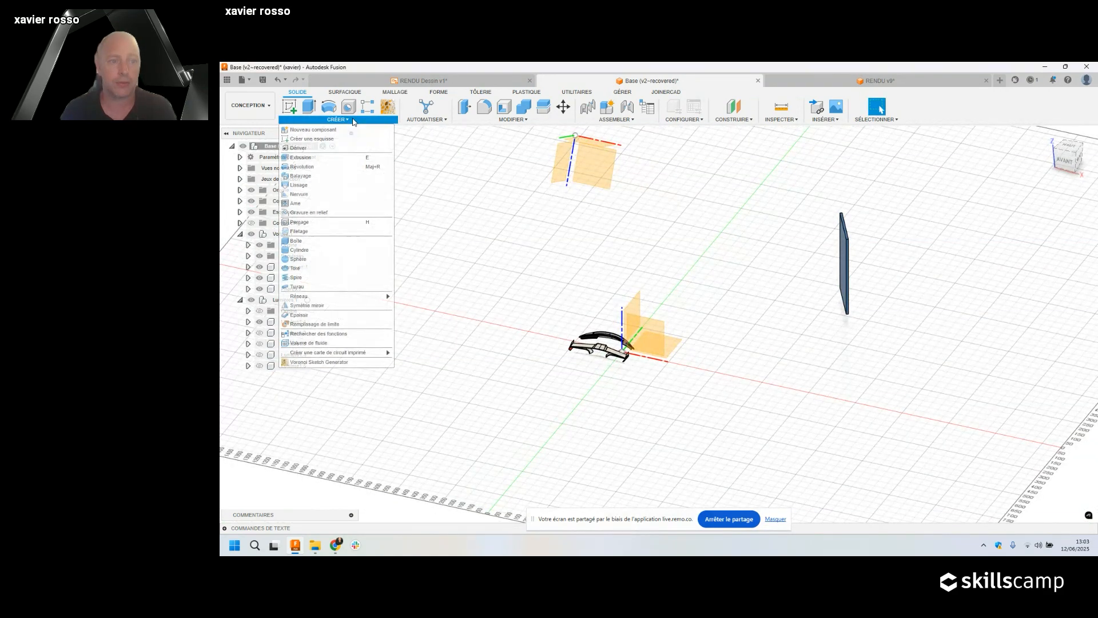
# Start a circular pattern of components using the Lumiere1:1 panel and the chosen rotation axis.
pyautogui.moveTo(346, 298)
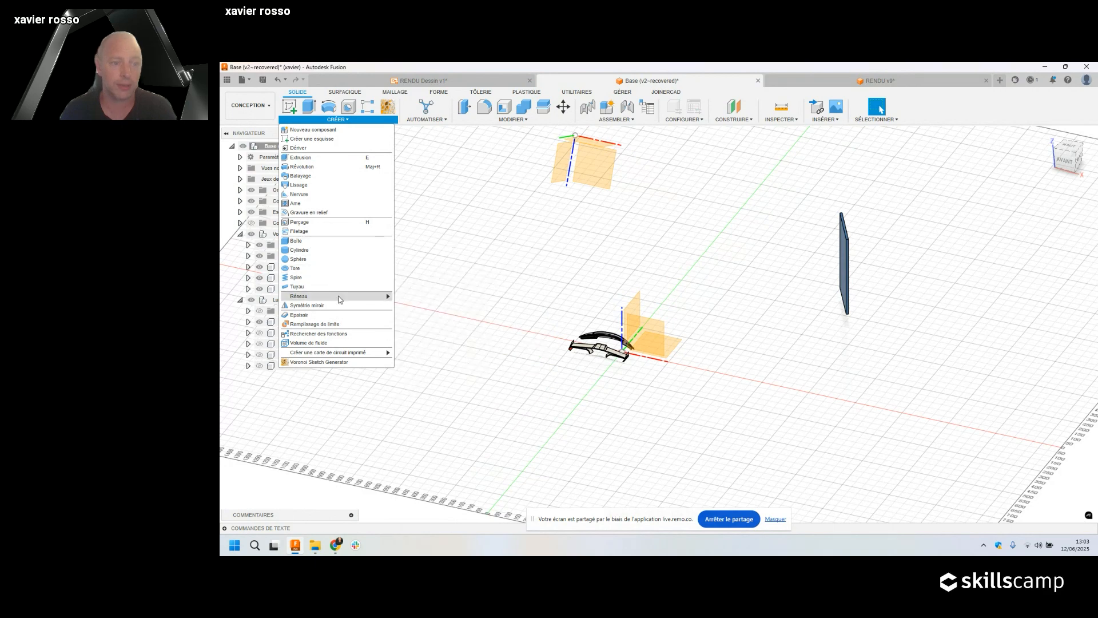
pyautogui.click(412, 306)
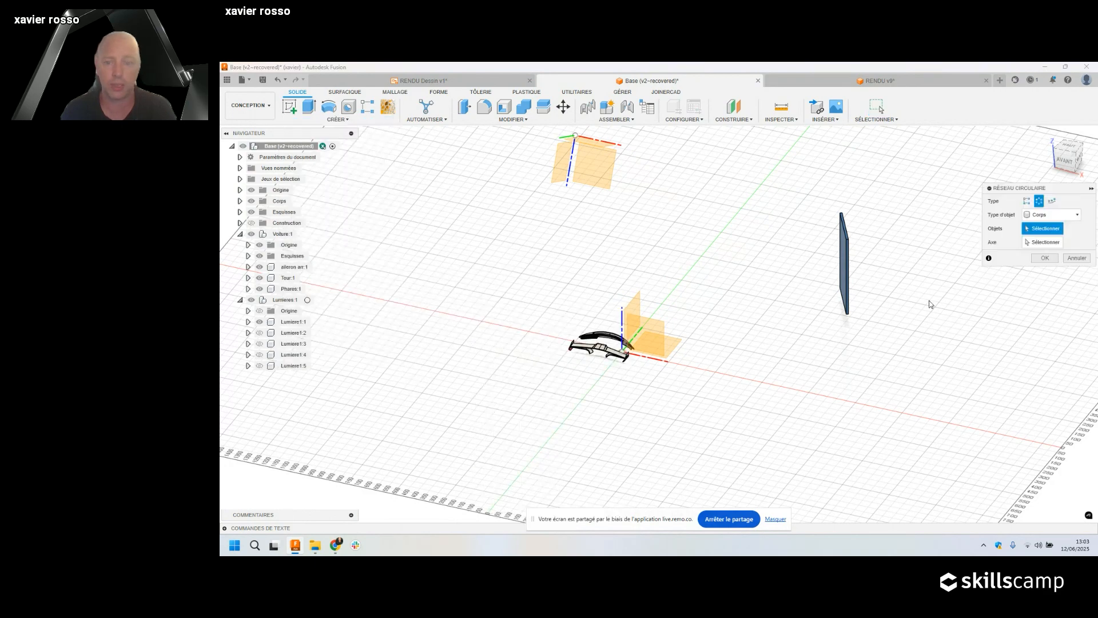
pyautogui.click(1050, 222)
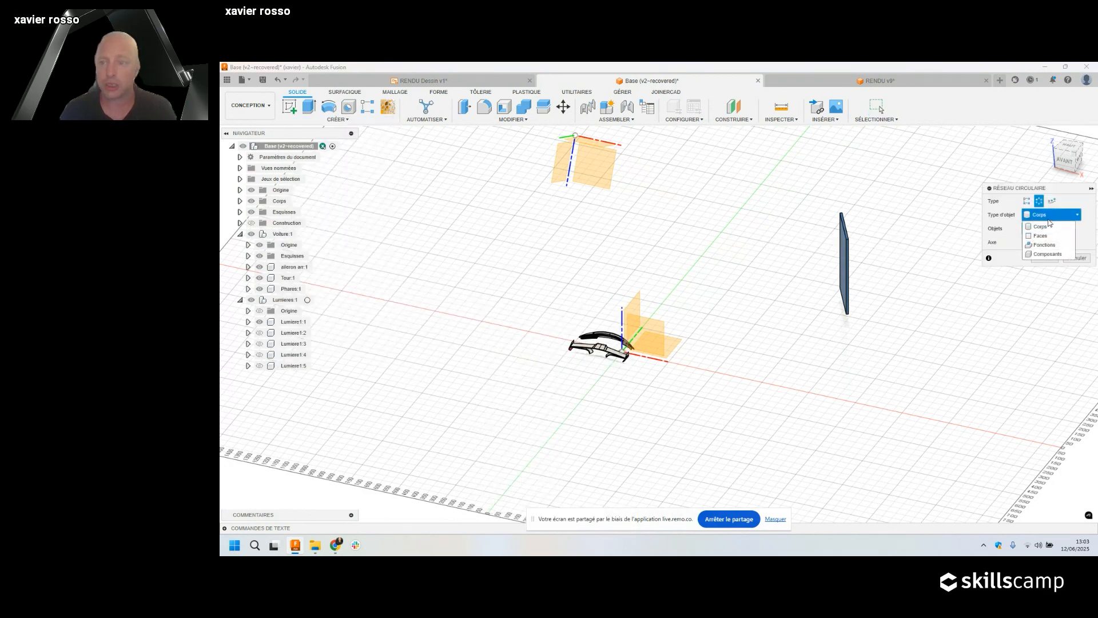
pyautogui.click(1047, 254)
pyautogui.click(843, 276)
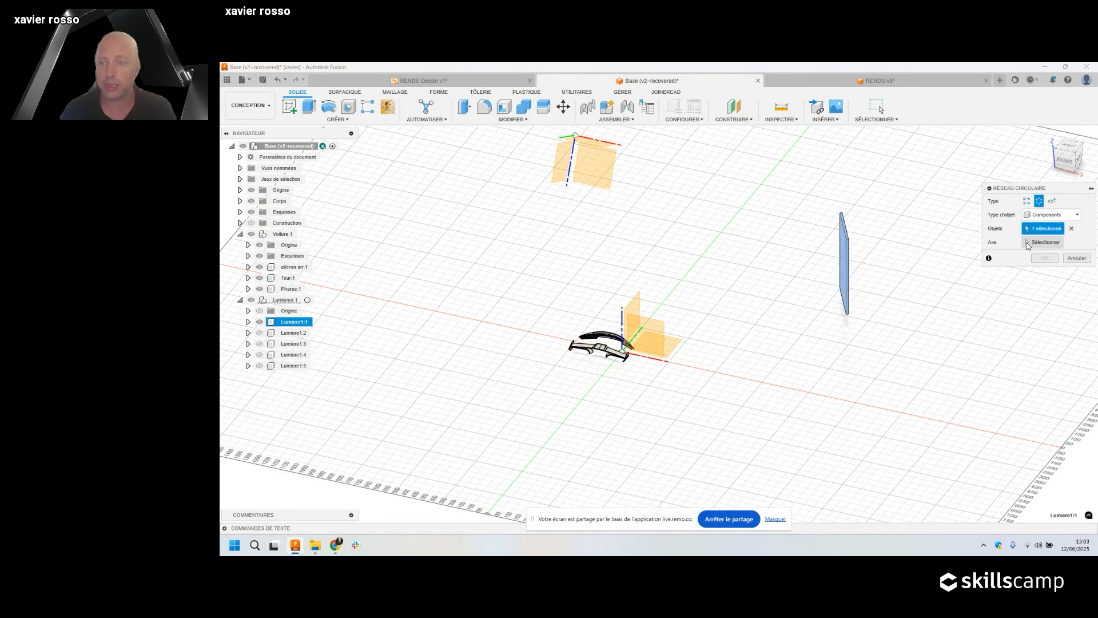
pyautogui.click(623, 323)
pyautogui.keyDown('shift'); pyautogui.moveTo(695, 355); pyautogui.dragTo(743, 336, button='middle'); pyautogui.keyUp('shift')
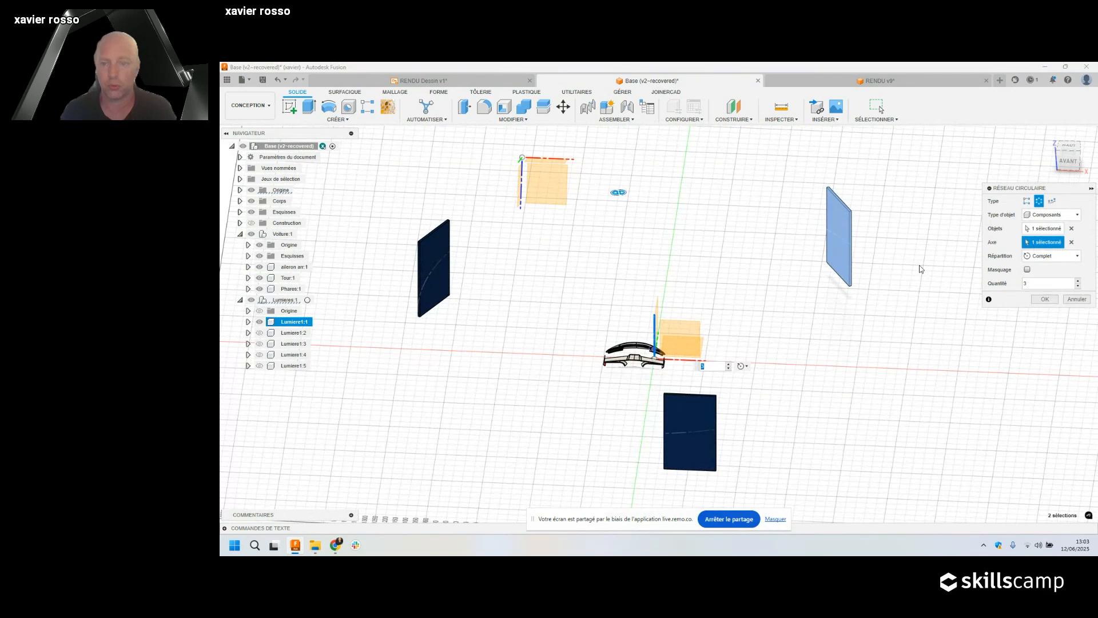
# Raise the pattern quantity from 3 to 7 copies.
pyautogui.click(1078, 280)
pyautogui.click(1078, 281)
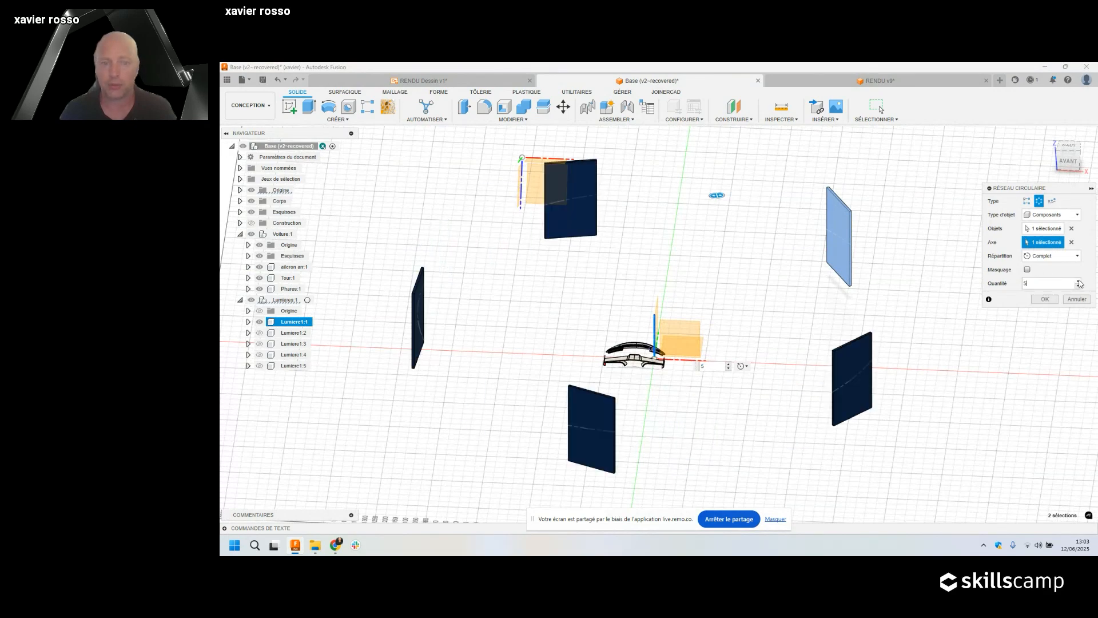
pyautogui.click(1078, 281)
pyautogui.click(1078, 281)
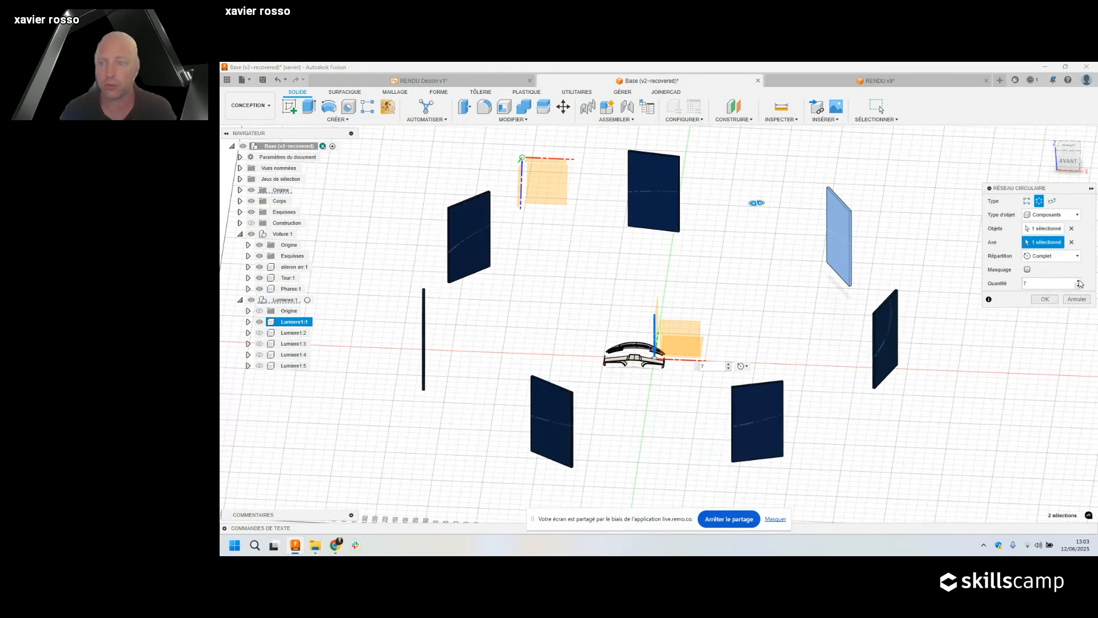
pyautogui.keyDown('shift'); pyautogui.moveTo(782, 299); pyautogui.dragTo(721, 298, button='middle'); pyautogui.keyUp('shift')
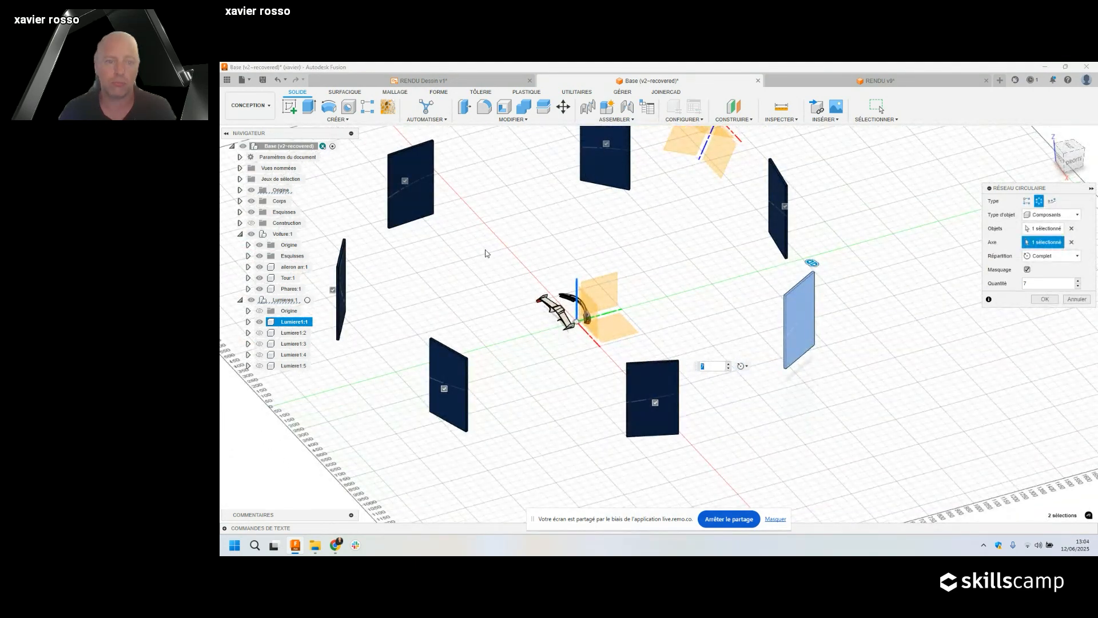
pyautogui.moveTo(561, 244); pyautogui.dragTo(677, 286, button='middle')
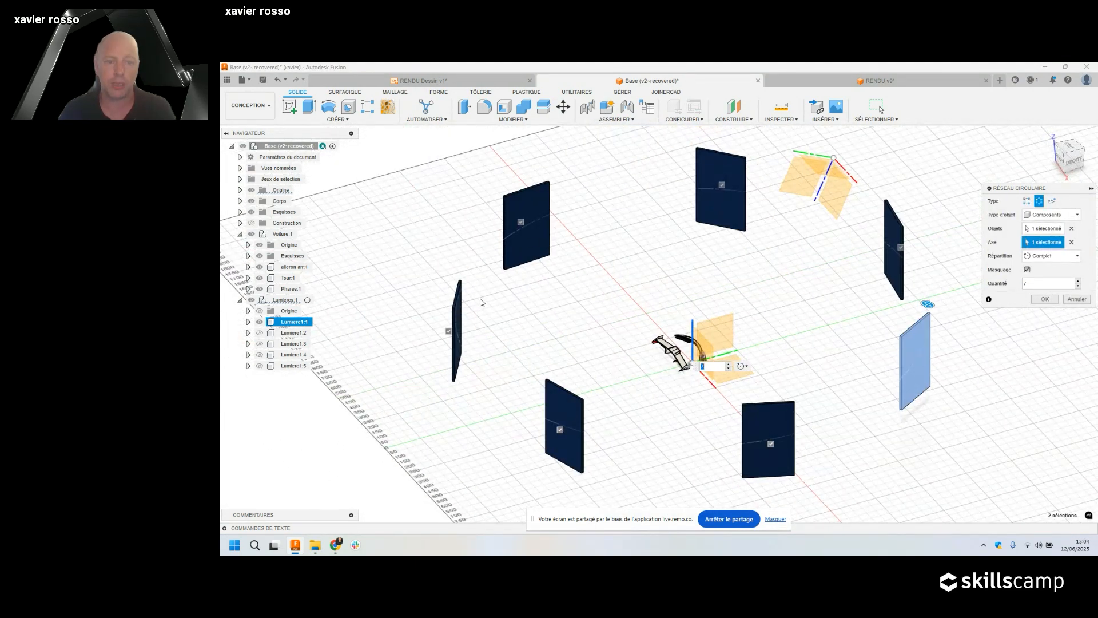
# Leave out the left, upper-left and upper copies and confirm the pattern.
pyautogui.click(449, 331)
pyautogui.click(520, 222)
pyautogui.click(722, 185)
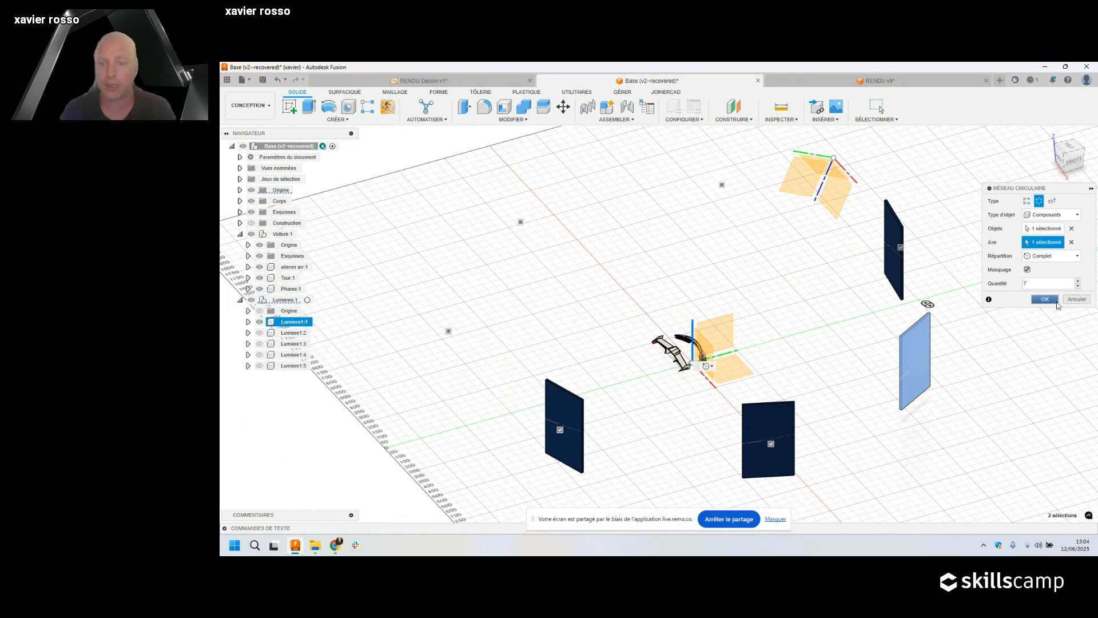
pyautogui.click(1044, 299)
pyautogui.scroll(-3, 715, 386)
pyautogui.scroll(8, 703, 392)
pyautogui.keyDown('shift'); pyautogui.moveTo(807, 381); pyautogui.dragTo(666, 453, button='middle'); pyautogui.keyUp('shift')
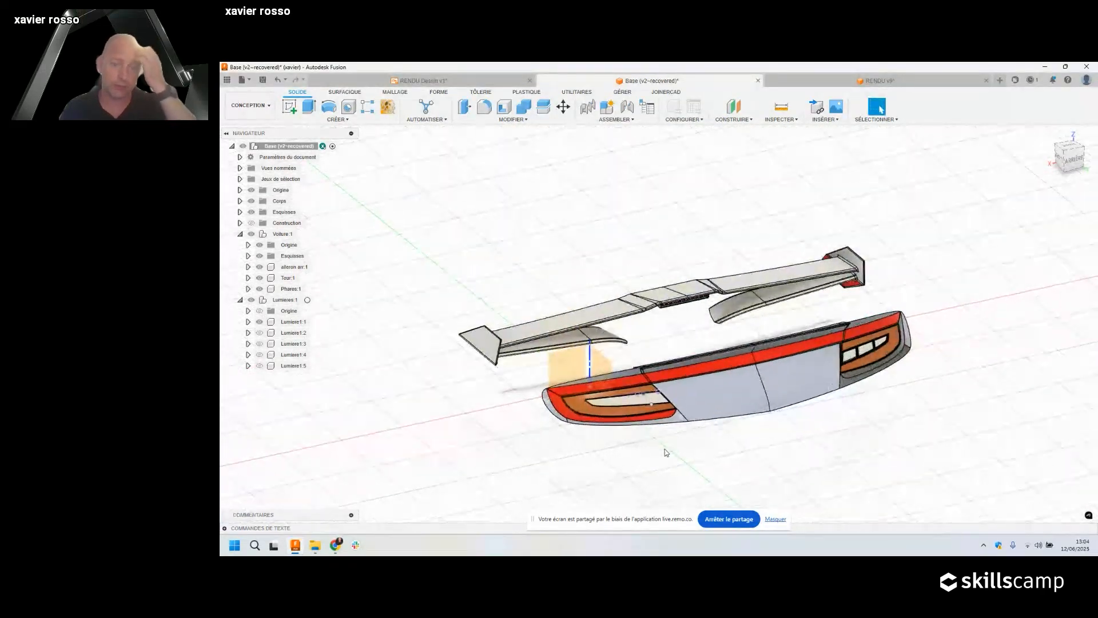
pyautogui.scroll(4, 667, 452)
# Zoom and pan onto the tail light's white inner lens, then bring up the MODIFIER tool list.
pyautogui.scroll(-3, 666, 452)
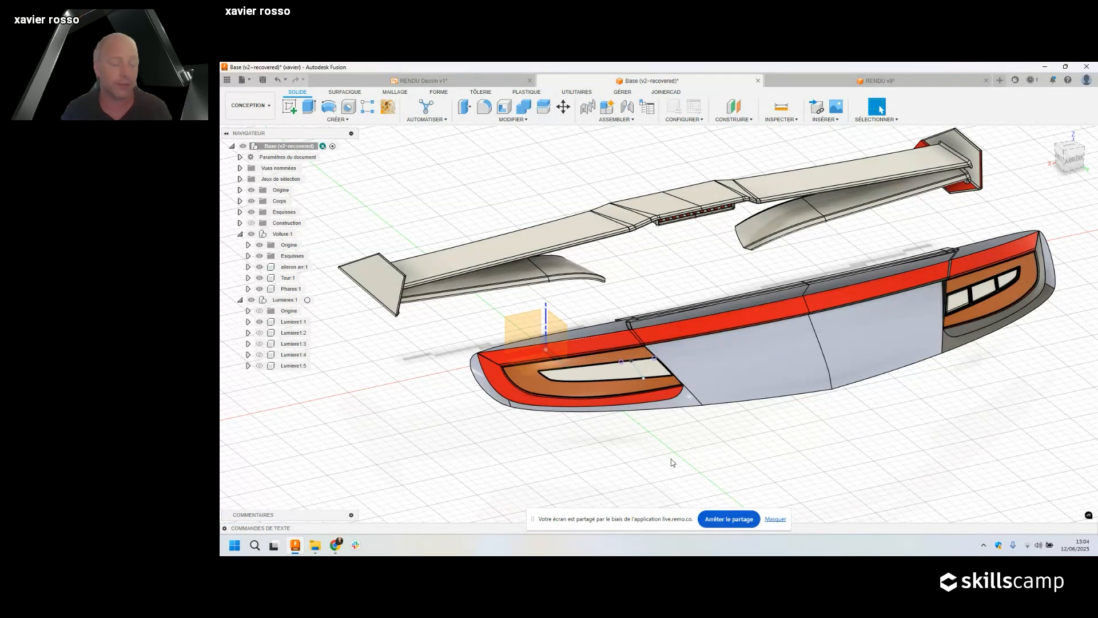
pyautogui.scroll(-3, 658, 444)
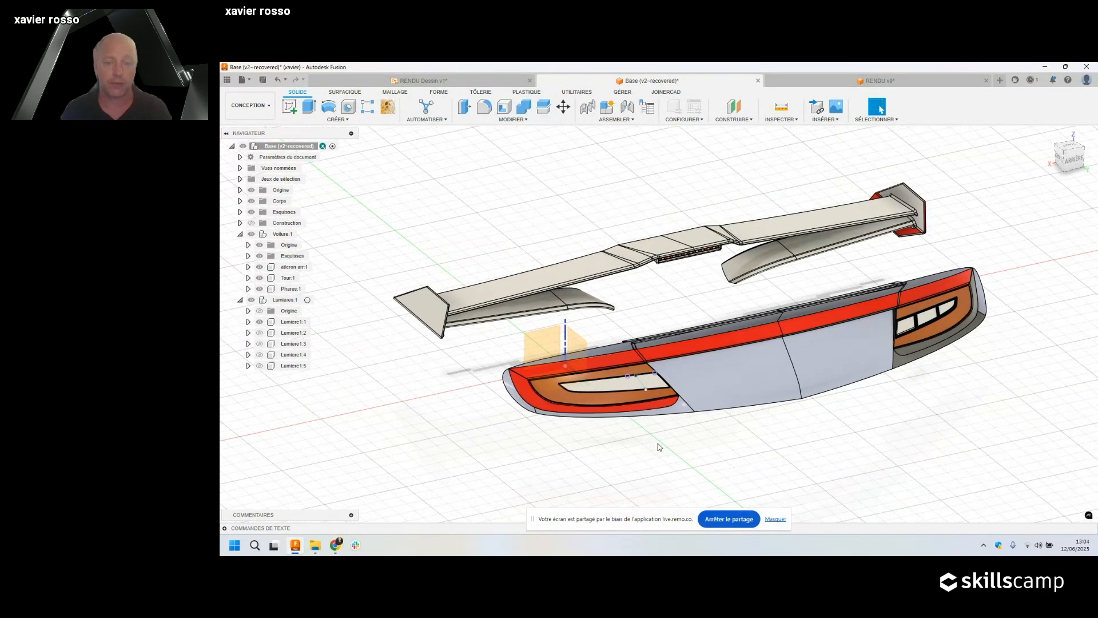
pyautogui.scroll(5, 644, 403)
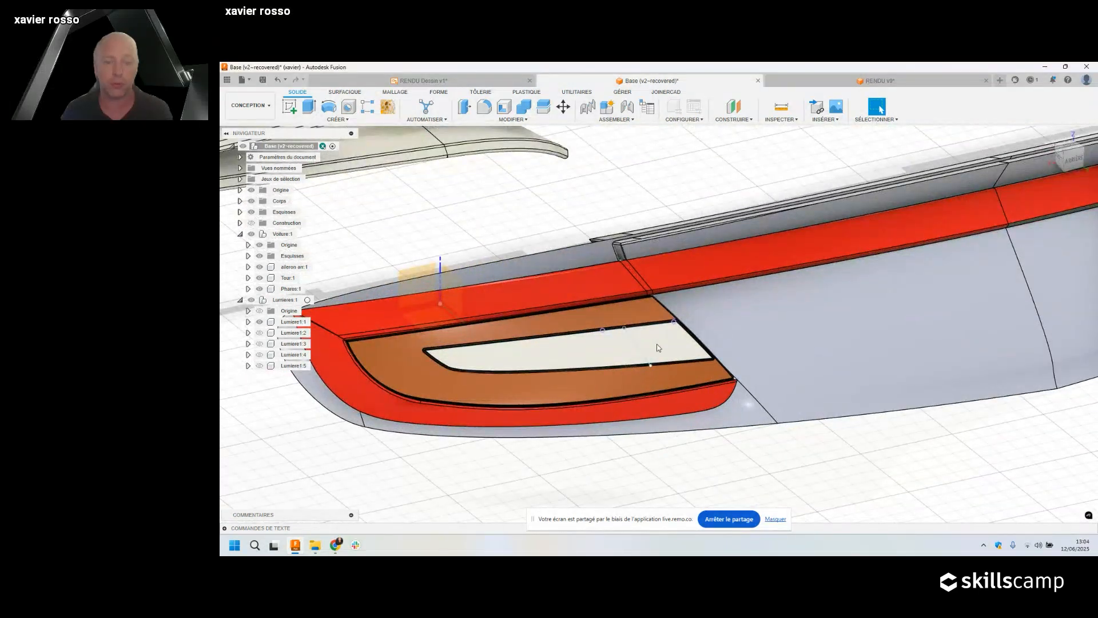
pyautogui.moveTo(657, 345); pyautogui.dragTo(734, 350, button='middle')
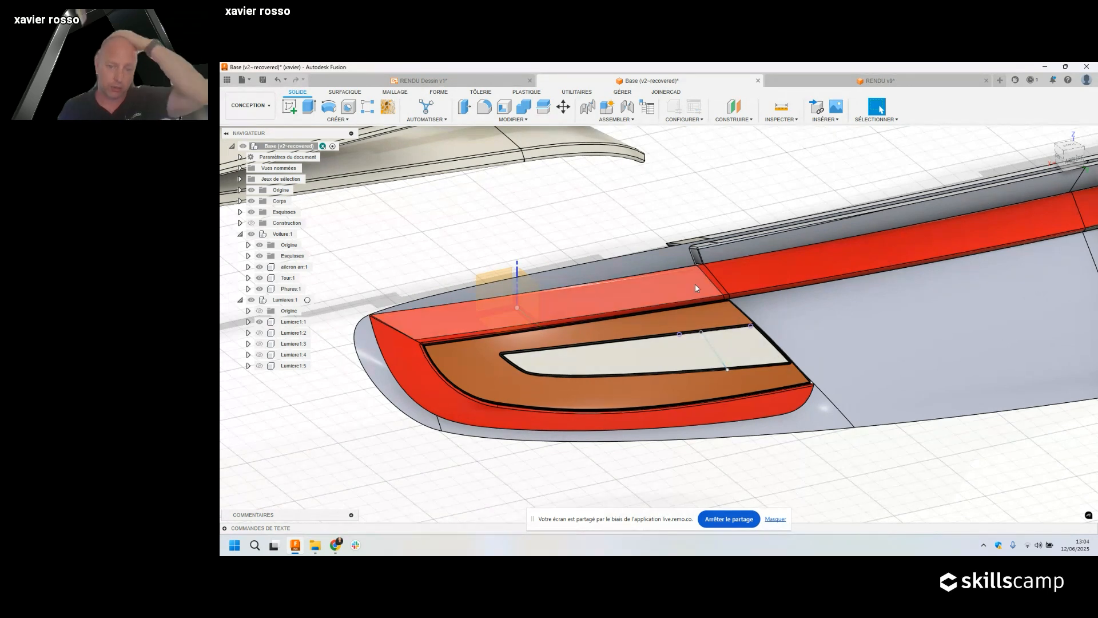
pyautogui.click(506, 119)
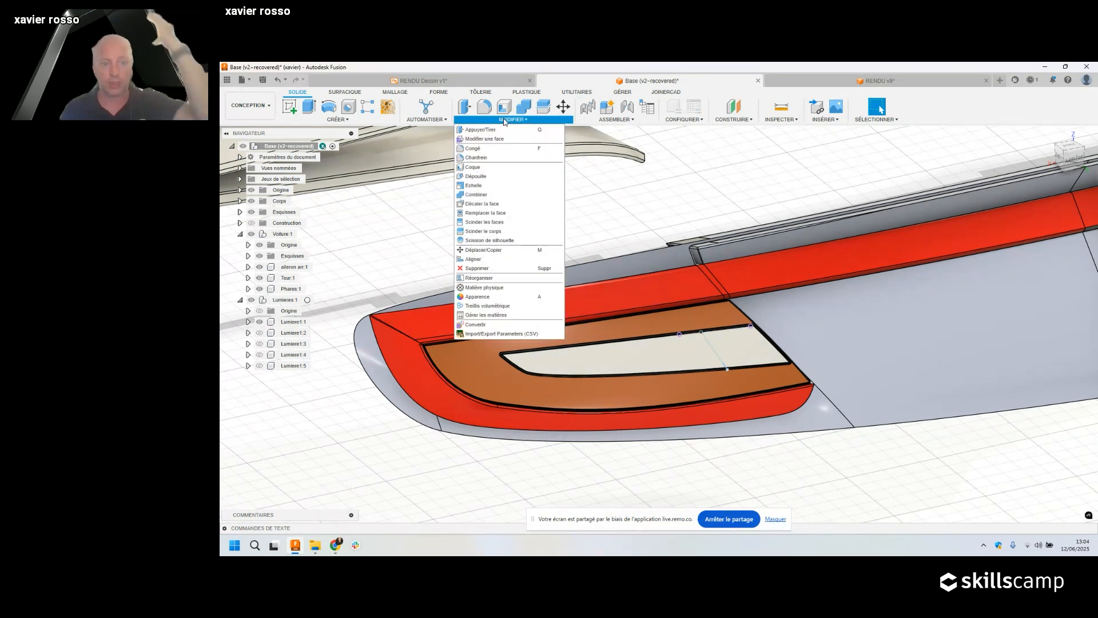
pyautogui.click(494, 224)
pyautogui.click(743, 352)
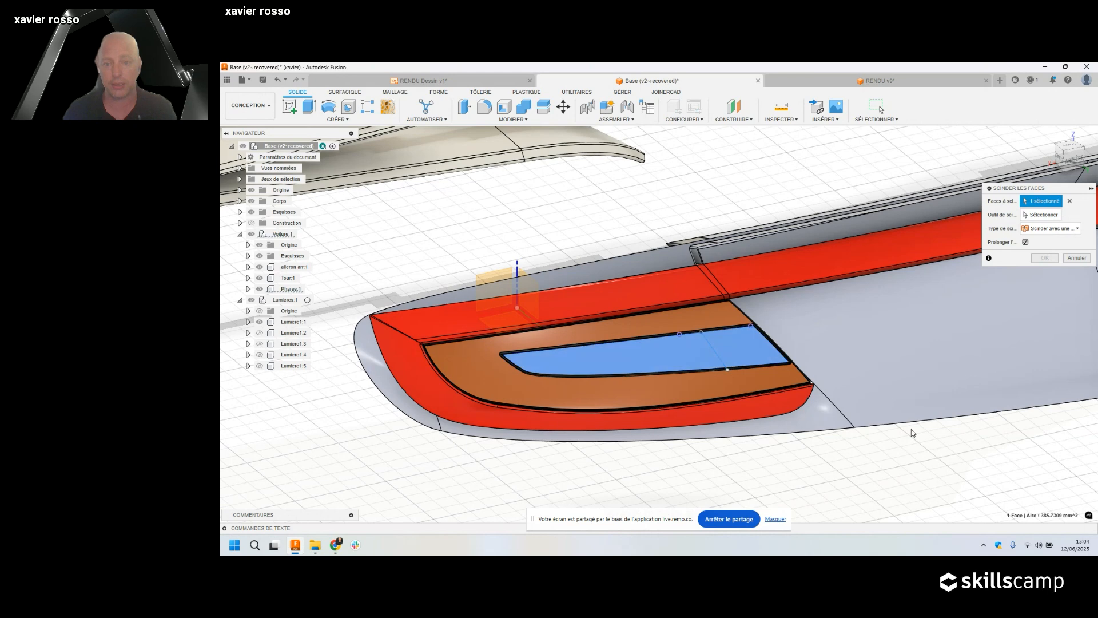
pyautogui.click(1044, 217)
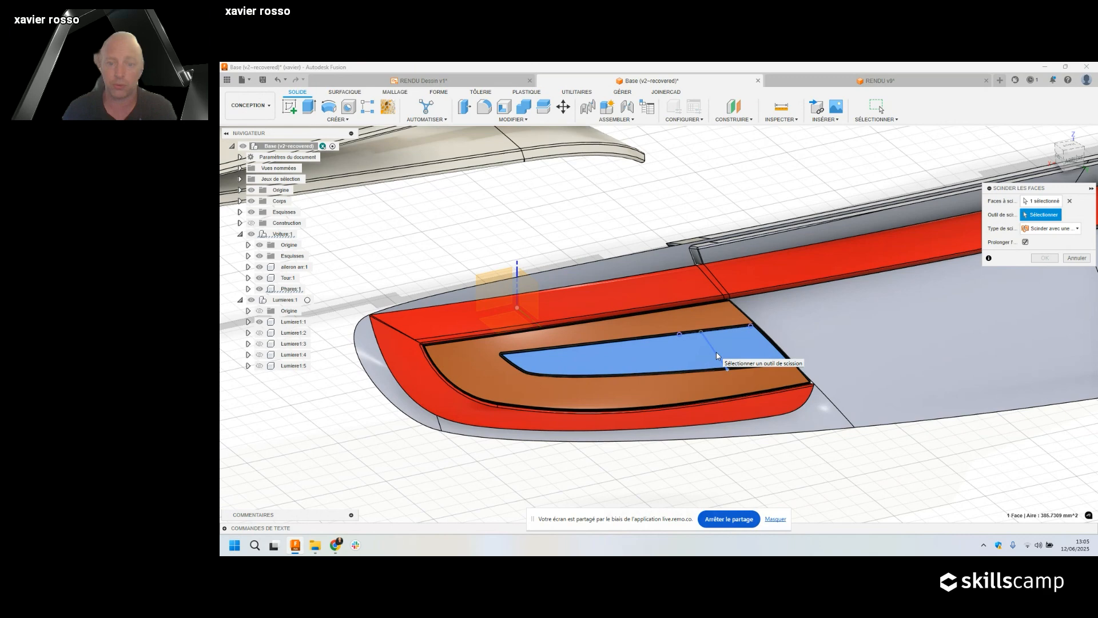
pyautogui.click(717, 352)
pyautogui.keyDown('shift'); pyautogui.moveTo(737, 380); pyautogui.dragTo(729, 348, button='middle'); pyautogui.keyUp('shift')
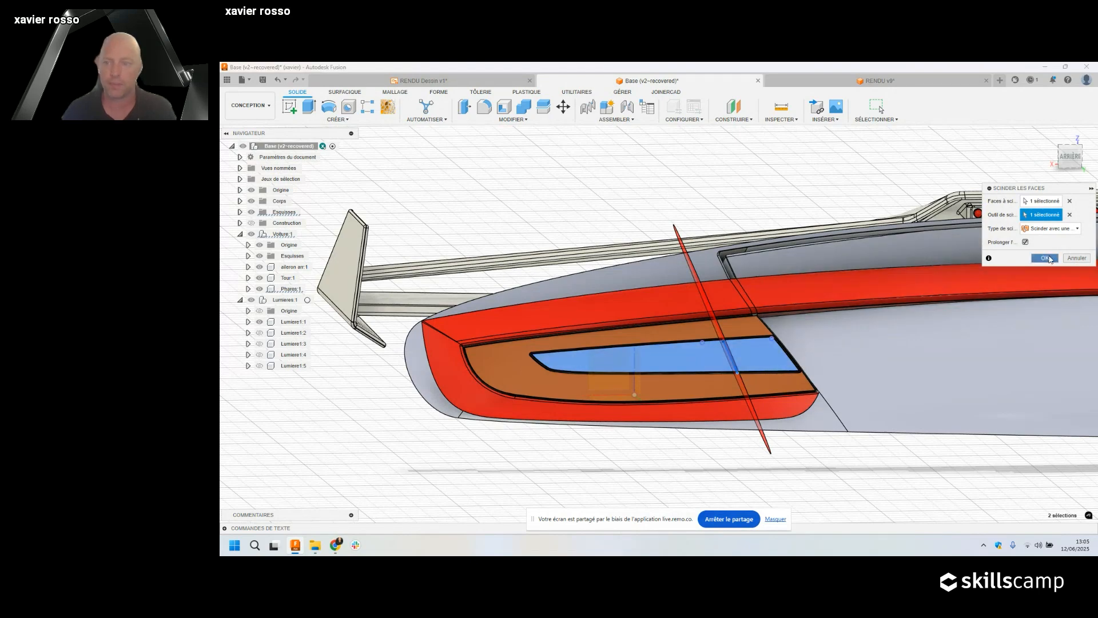
pyautogui.press('Return')
pyautogui.keyDown('shift'); pyautogui.moveTo(758, 357); pyautogui.dragTo(762, 358, button='middle'); pyautogui.keyUp('shift')
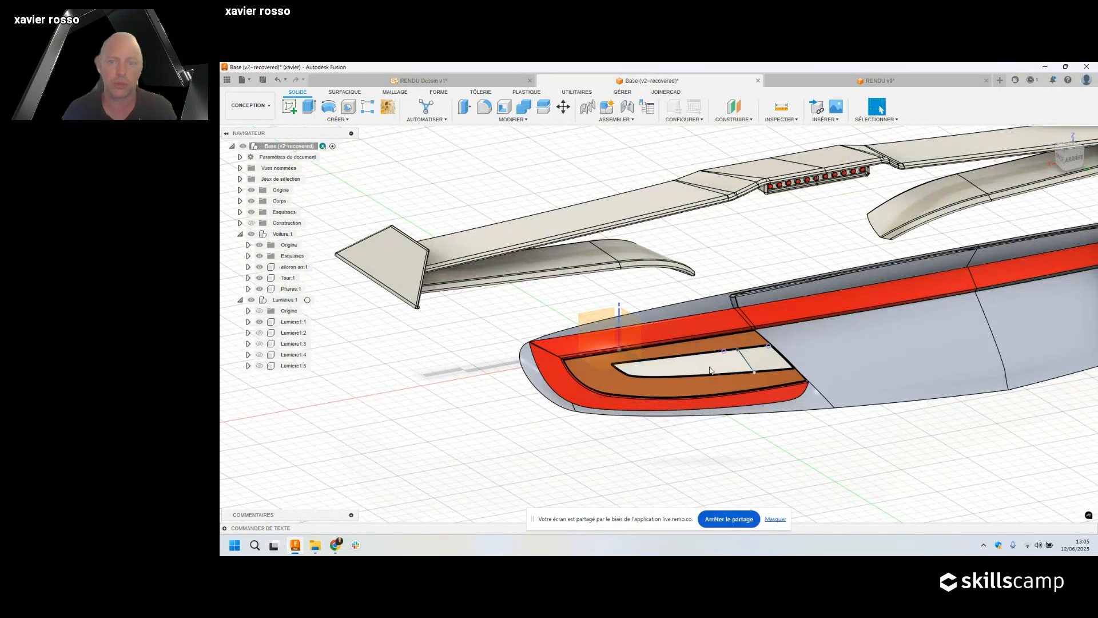
# Zoom out and show light panels Lumiere1:2 through Lumiere1:5 around the car.
pyautogui.scroll(-2, 709, 367)
pyautogui.moveTo(832, 262); pyautogui.dragTo(744, 301, button='middle')
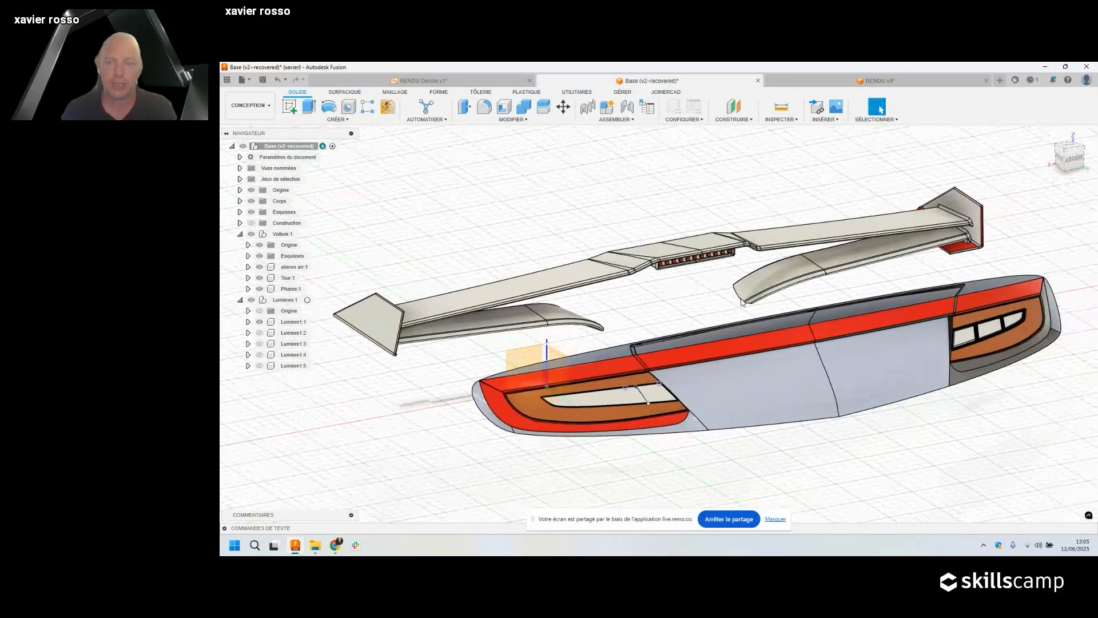
pyautogui.scroll(-2, 744, 300)
pyautogui.scroll(-1, 745, 300)
pyautogui.scroll(-2, 736, 290)
pyautogui.scroll(-3, 736, 290)
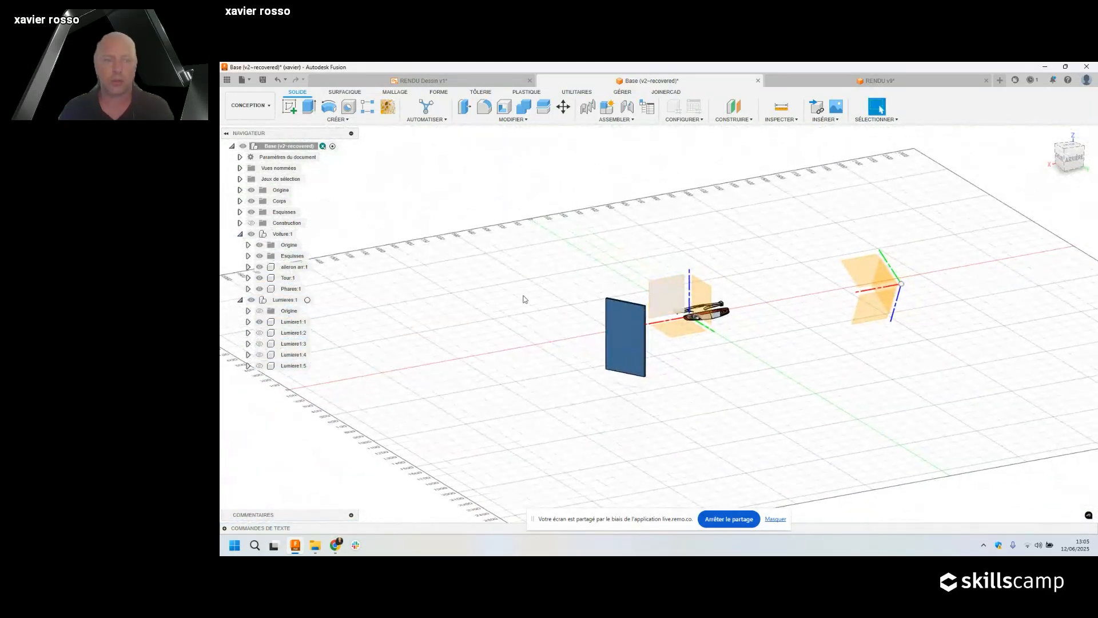
pyautogui.click(260, 332)
pyautogui.click(260, 344)
pyautogui.click(259, 354)
pyautogui.click(260, 366)
pyautogui.keyDown('shift'); pyautogui.moveTo(574, 326); pyautogui.dragTo(642, 277, button='middle'); pyautogui.keyUp('shift')
pyautogui.scroll(3, 641, 275)
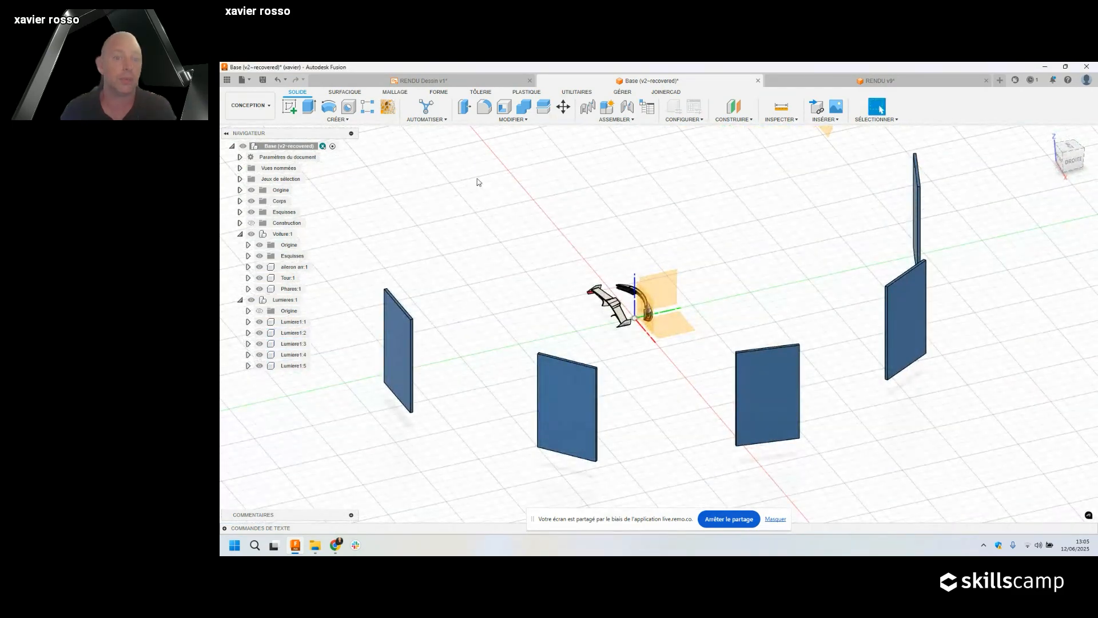
# Switch the design to the RENDU workspace.
pyautogui.click(270, 111)
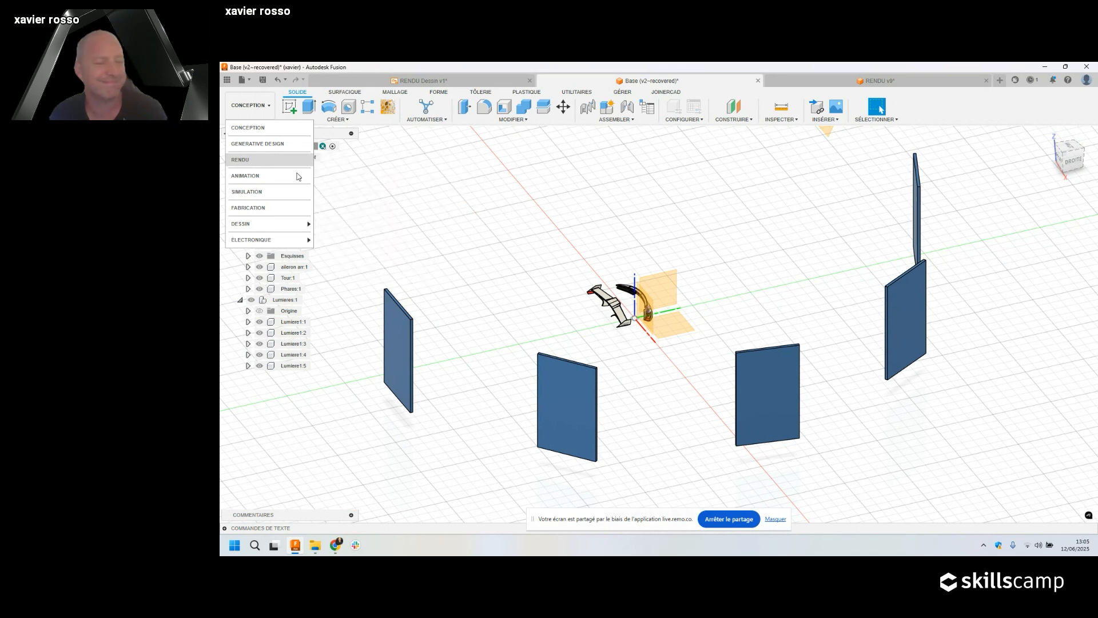
pyautogui.click(250, 163)
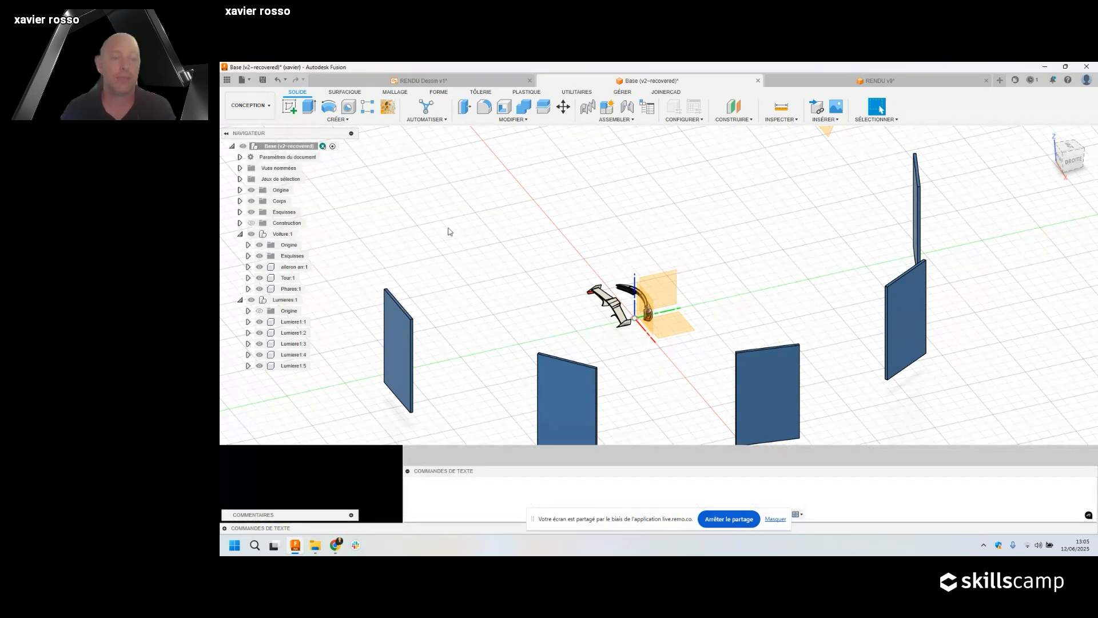
pyautogui.scroll(6, 634, 267)
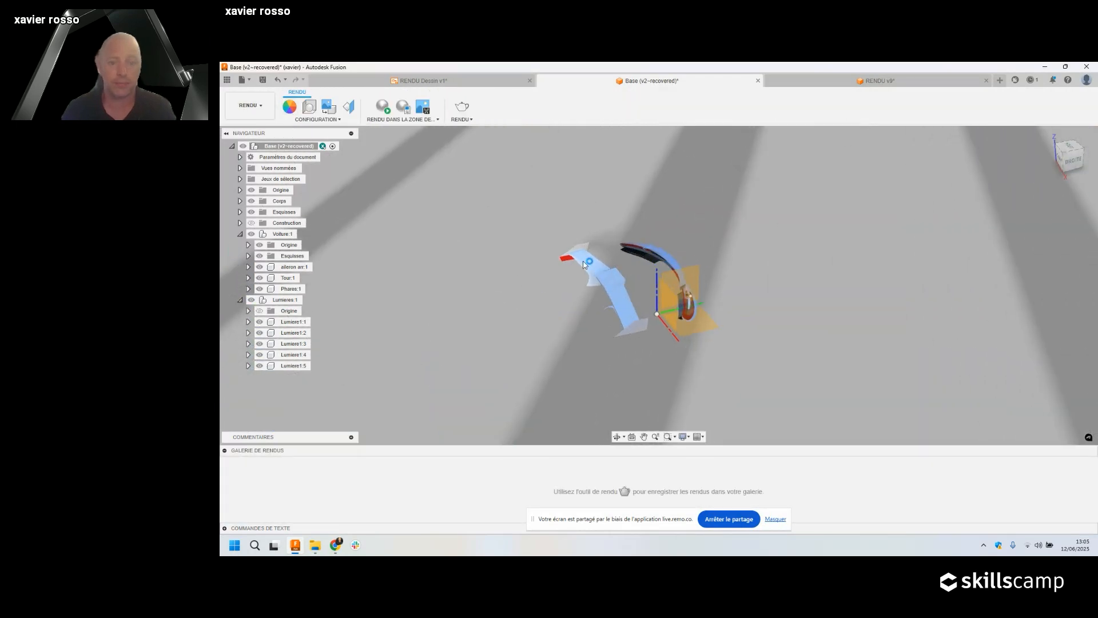
# Open the Appearance library with A and set it to apply to faces.
pyautogui.press('a')
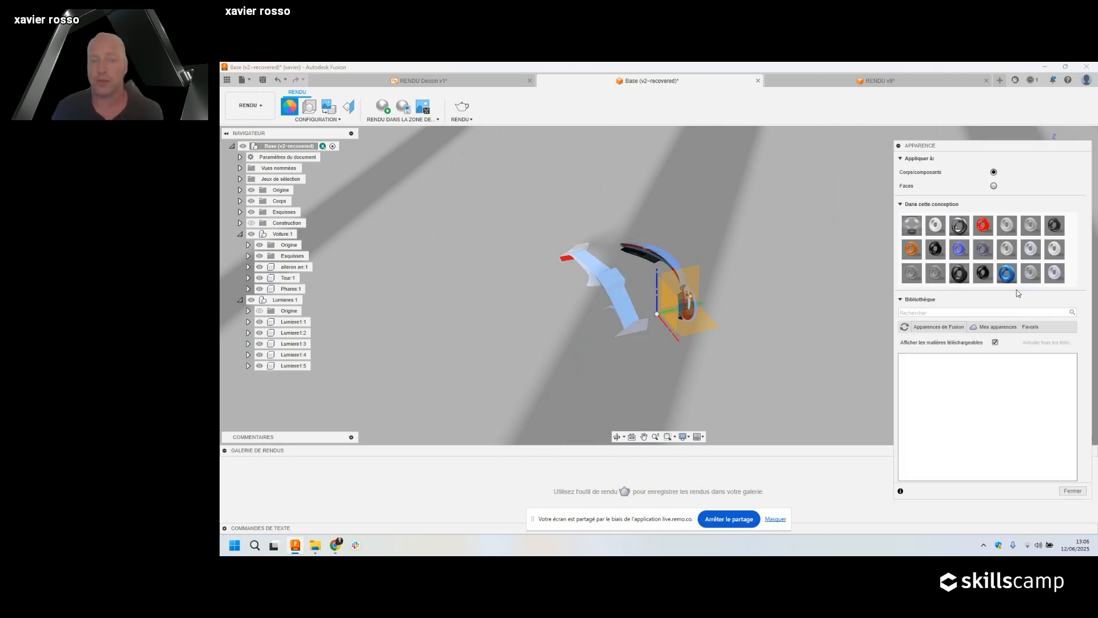
pyautogui.scroll(-3, 600, 266)
pyautogui.scroll(7, 599, 266)
pyautogui.scroll(-1, 600, 266)
pyautogui.keyDown('shift'); pyautogui.moveTo(648, 314); pyautogui.dragTo(466, 314, button='middle'); pyautogui.keyUp('shift')
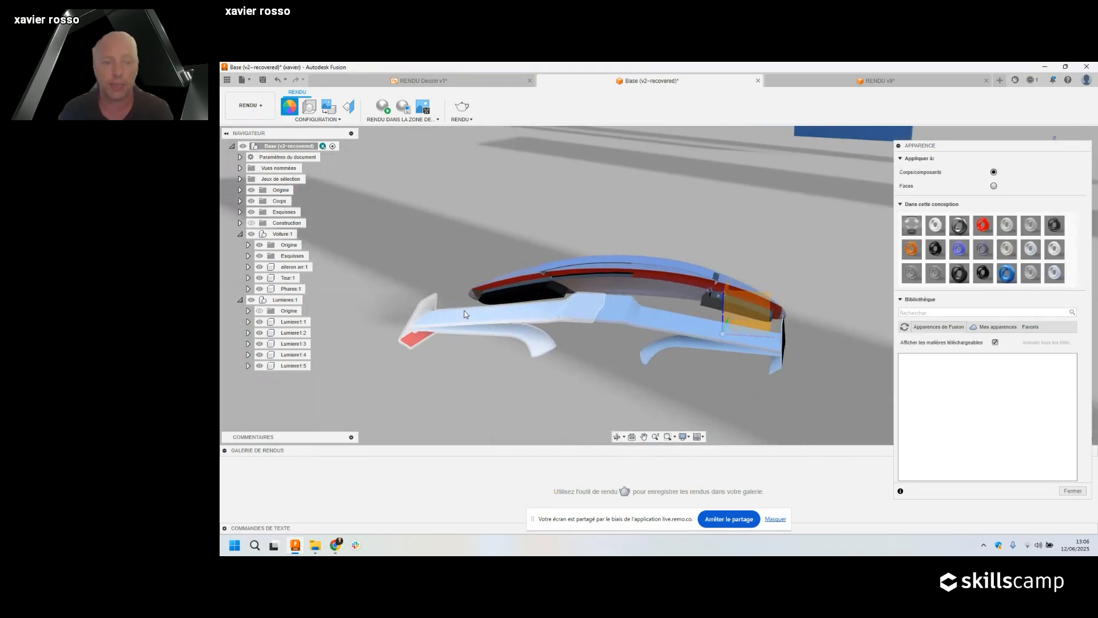
pyautogui.click(993, 186)
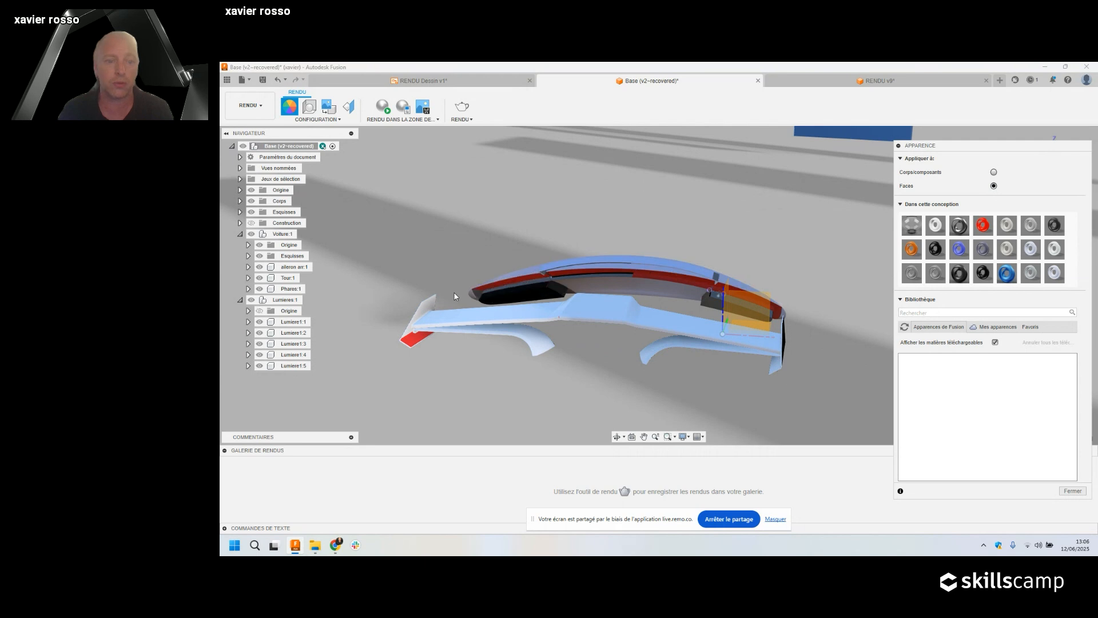
# Try dropping the blue anodised finish onto the wing, then cancel the face-appearance warning.
pyautogui.moveTo(454, 297); pyautogui.dragTo(373, 386)
pyautogui.scroll(2, 474, 375)
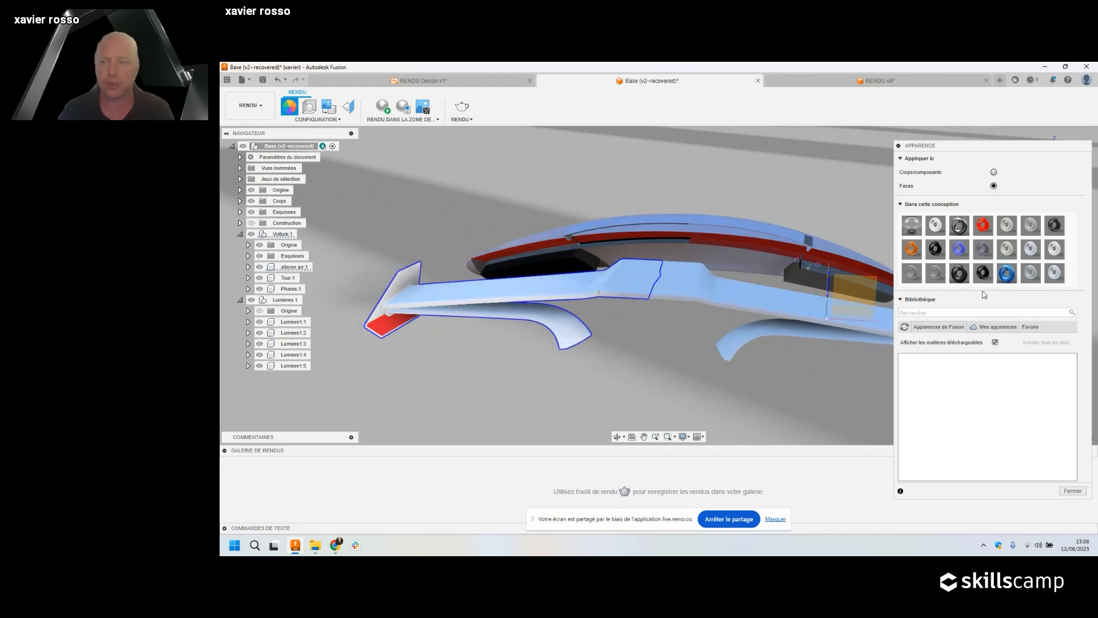
pyautogui.moveTo(1006, 273); pyautogui.dragTo(464, 292)
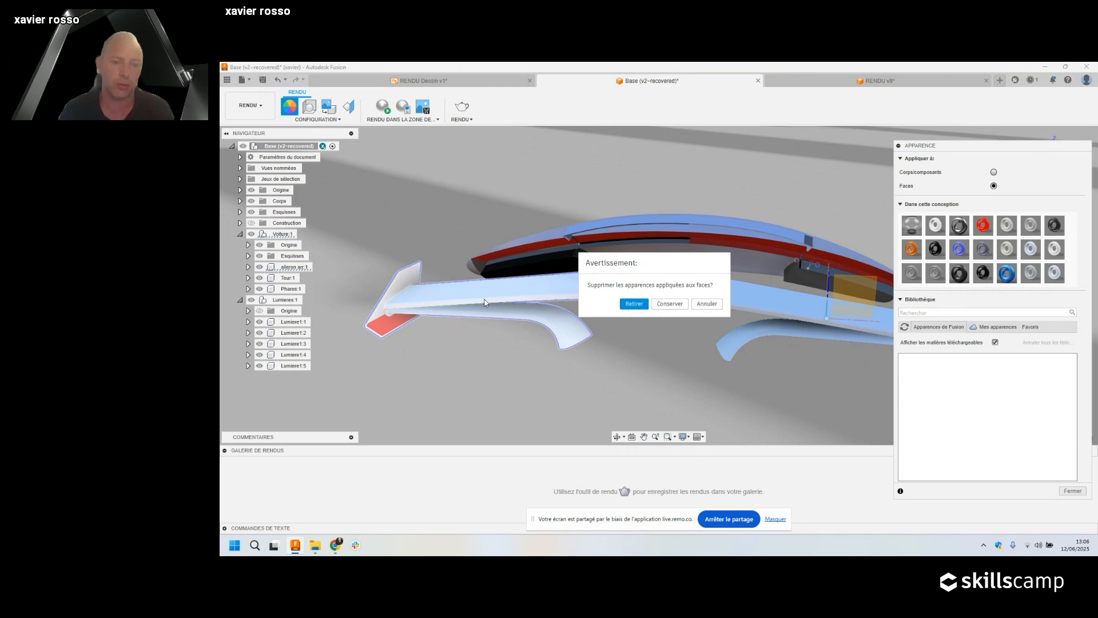
pyautogui.click(707, 304)
pyautogui.scroll(-4, 614, 314)
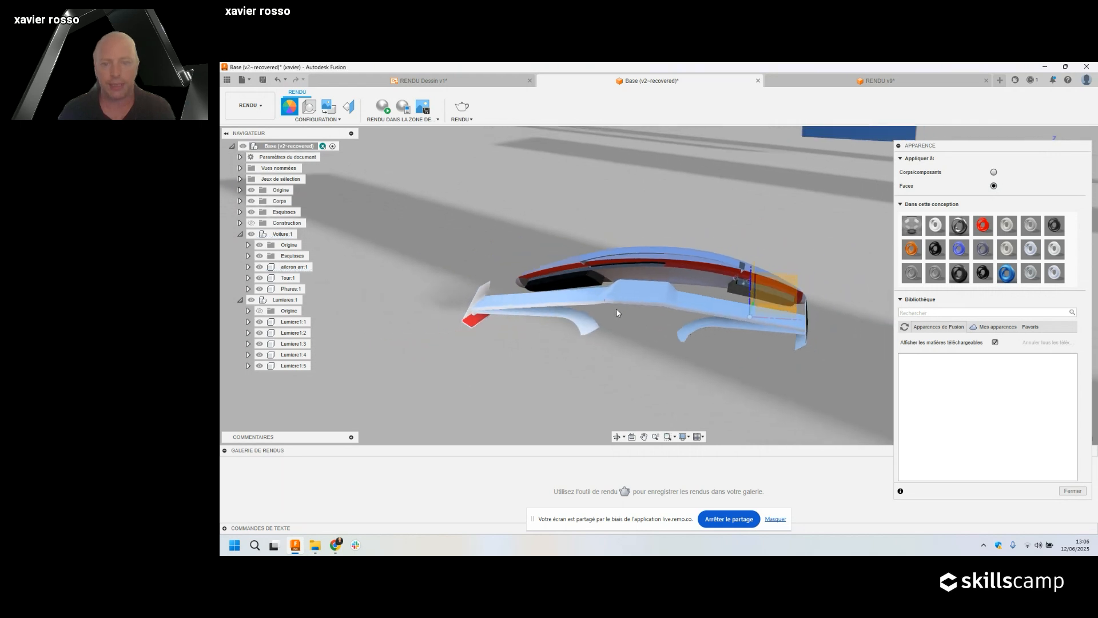
# Hide the Phares:1 headlight body so only the wing remains.
pyautogui.keyDown('shift'); pyautogui.moveTo(617, 312); pyautogui.dragTo(616, 278, button='middle'); pyautogui.keyUp('shift')
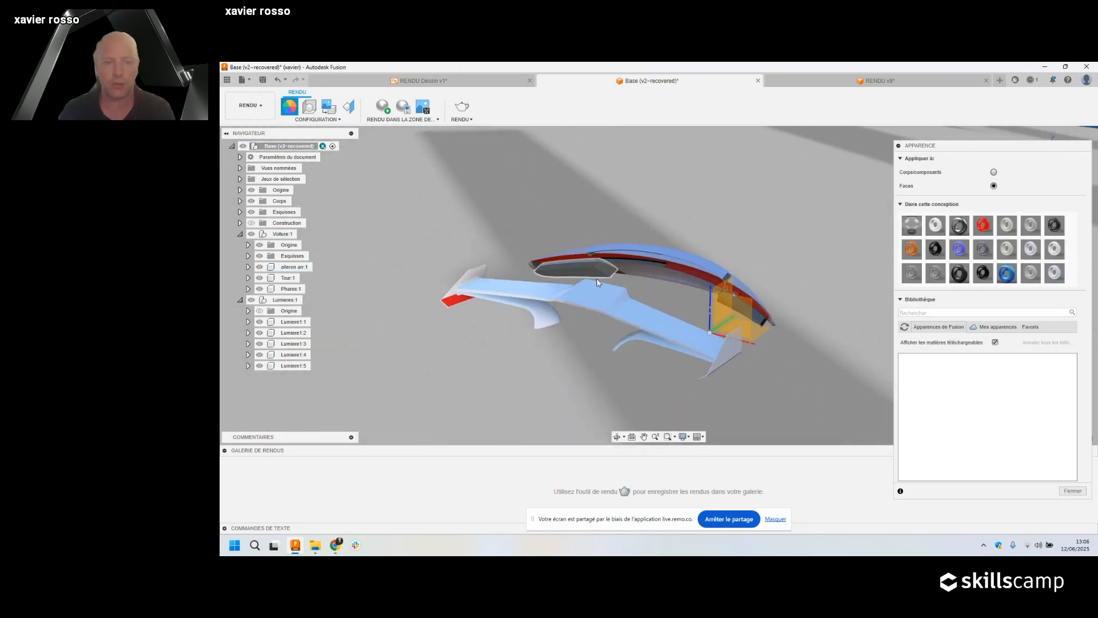
pyautogui.scroll(-1, 400, 246)
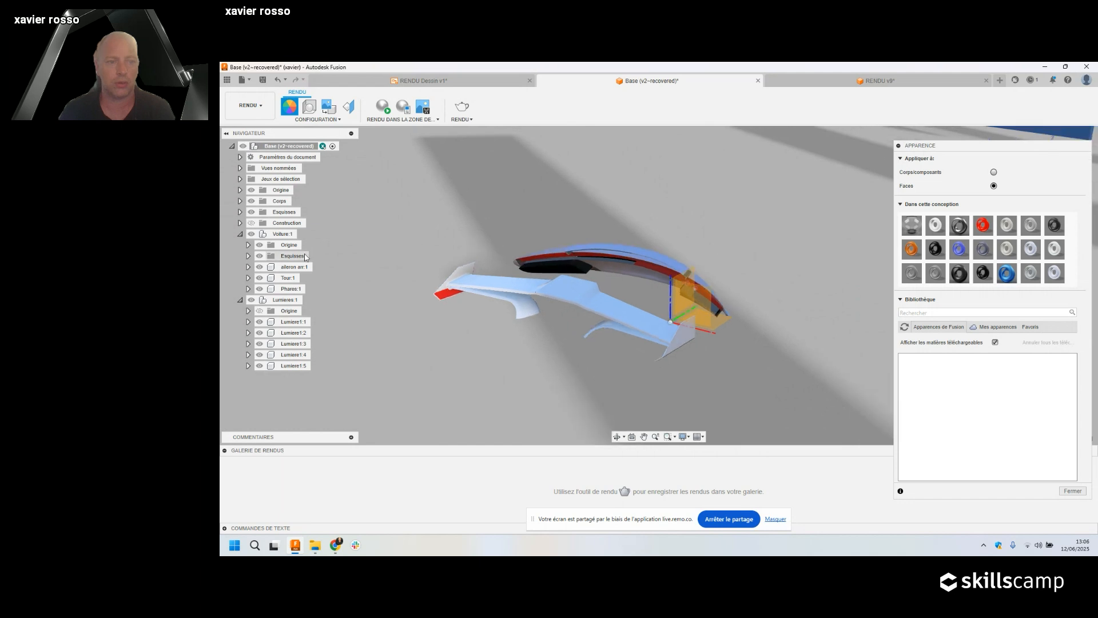
pyautogui.click(268, 291)
pyautogui.click(259, 289)
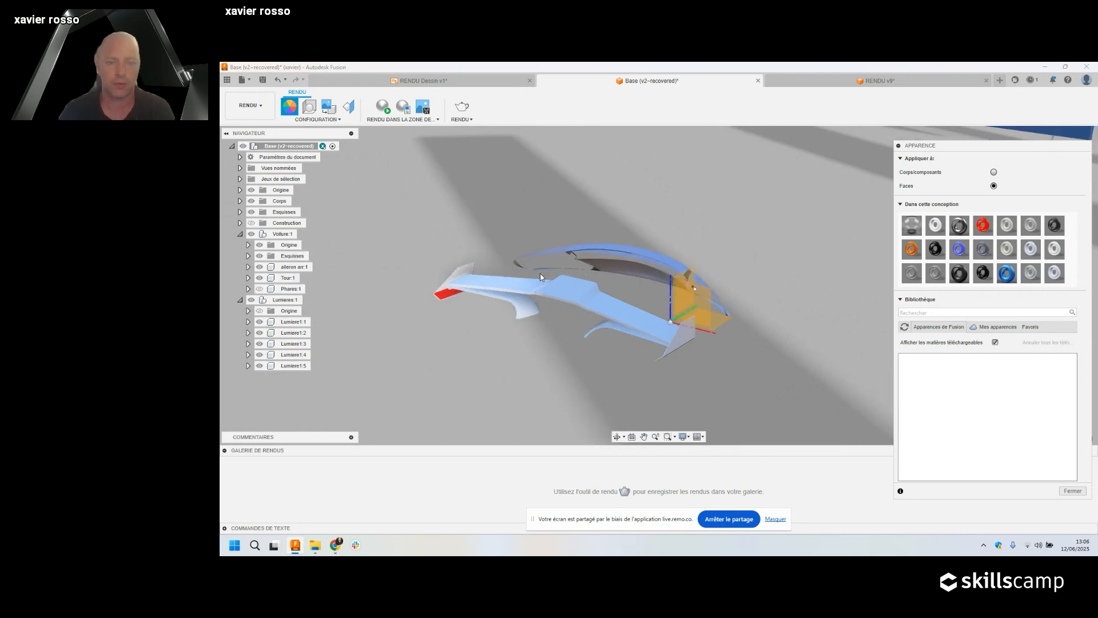
pyautogui.scroll(3, 618, 280)
pyautogui.moveTo(558, 289); pyautogui.dragTo(642, 247, button='middle')
pyautogui.scroll(2, 638, 259)
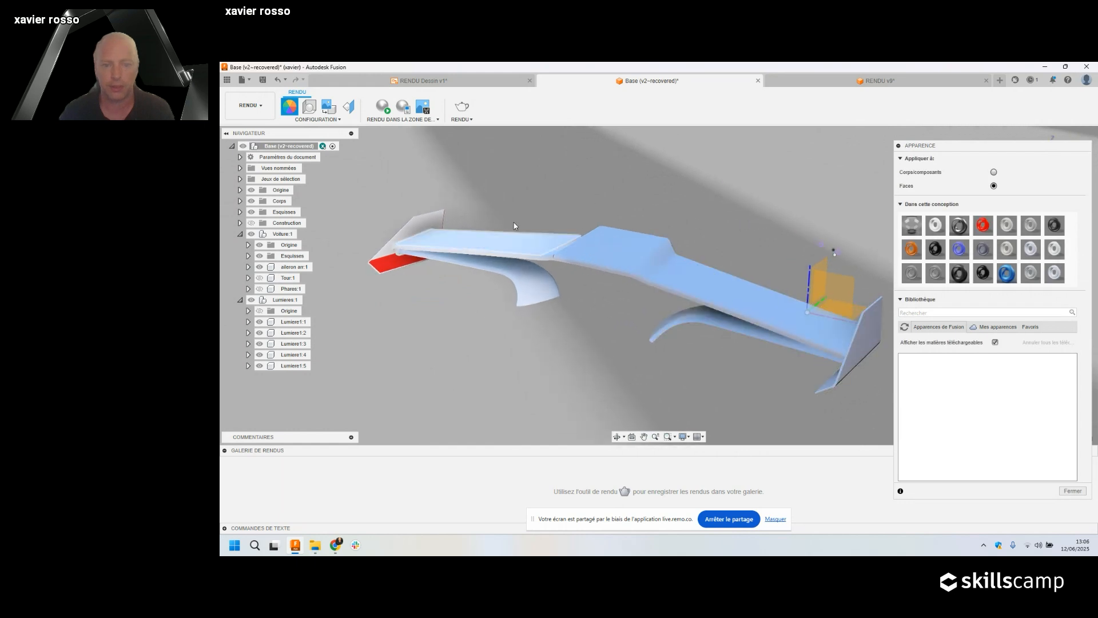
pyautogui.moveTo(690, 215); pyautogui.dragTo(684, 210, button='middle')
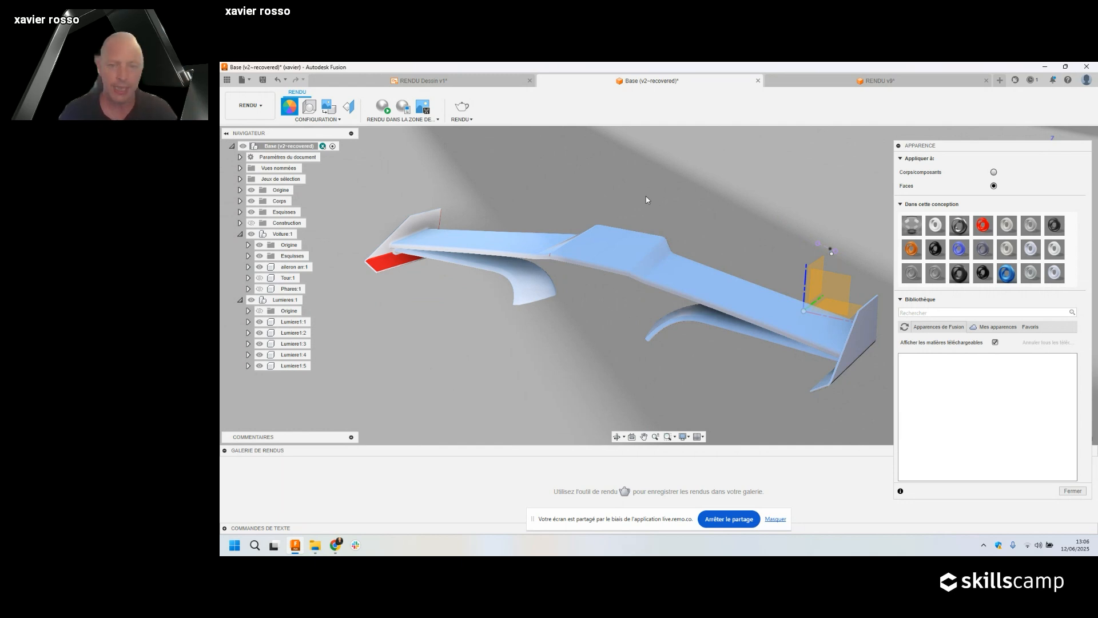
pyautogui.click(251, 105)
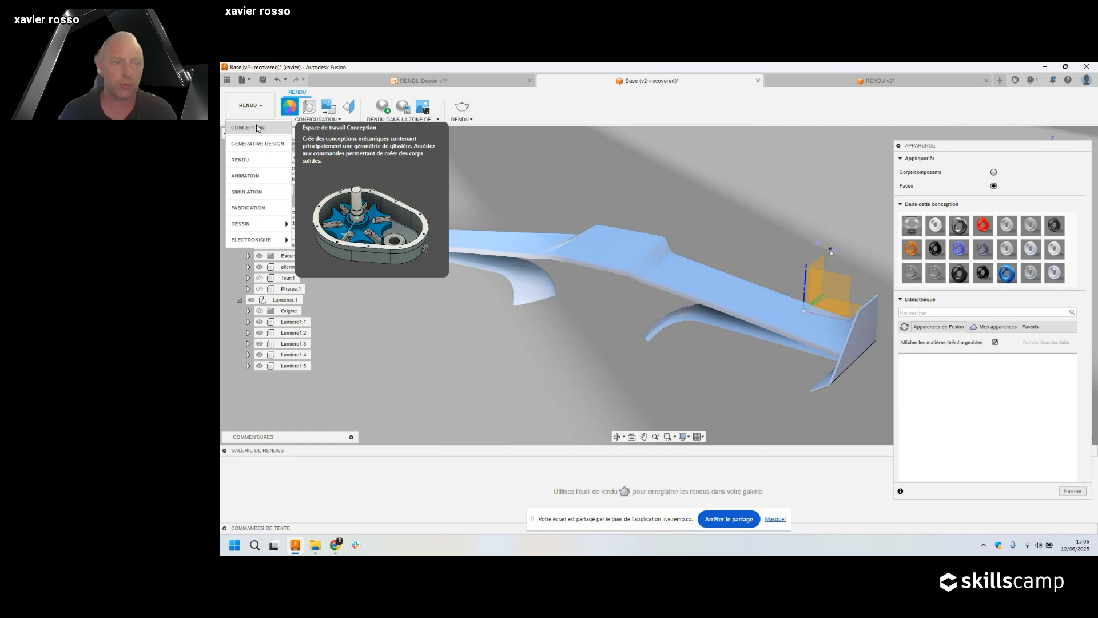
# Return to the CONCEPTION workspace and hide the Lumieres:1 light panels.
pyautogui.click(257, 128)
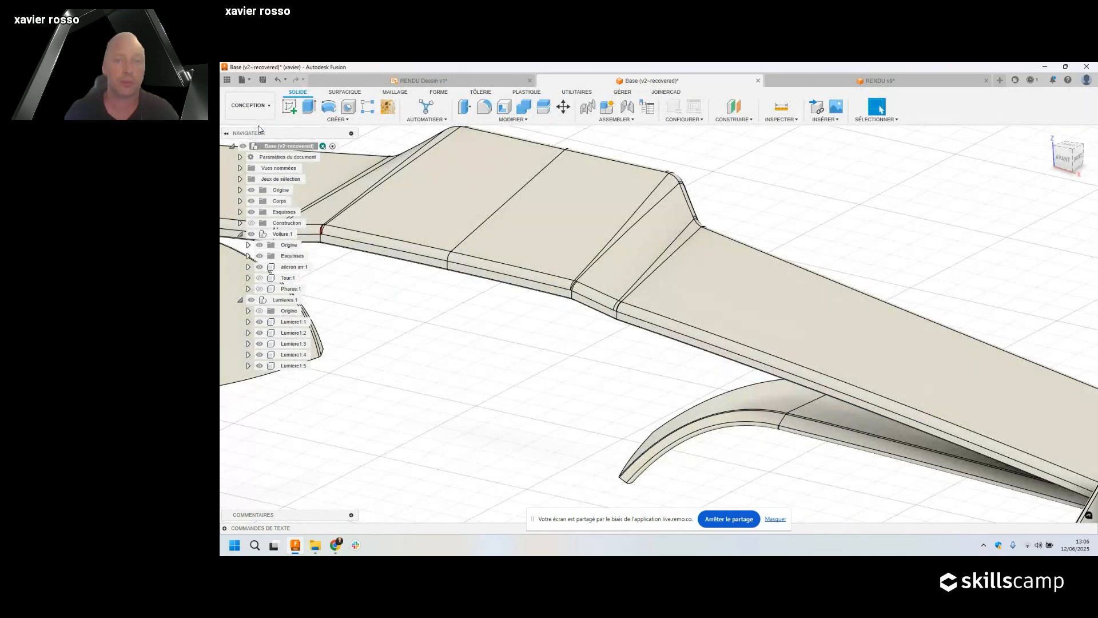
pyautogui.click(870, 119)
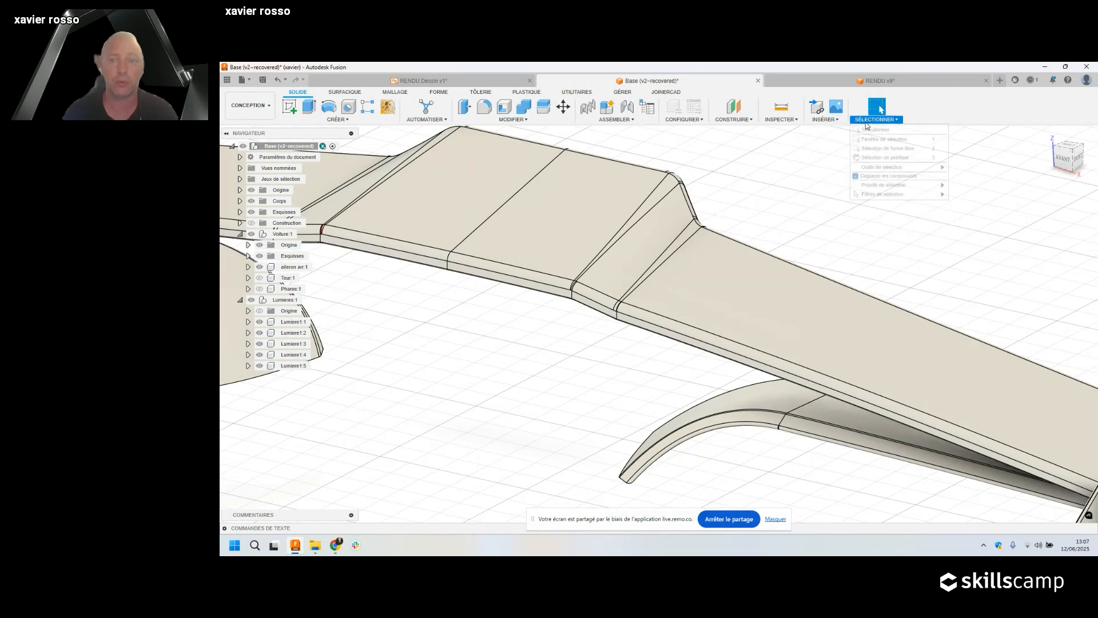
pyautogui.moveTo(882, 195)
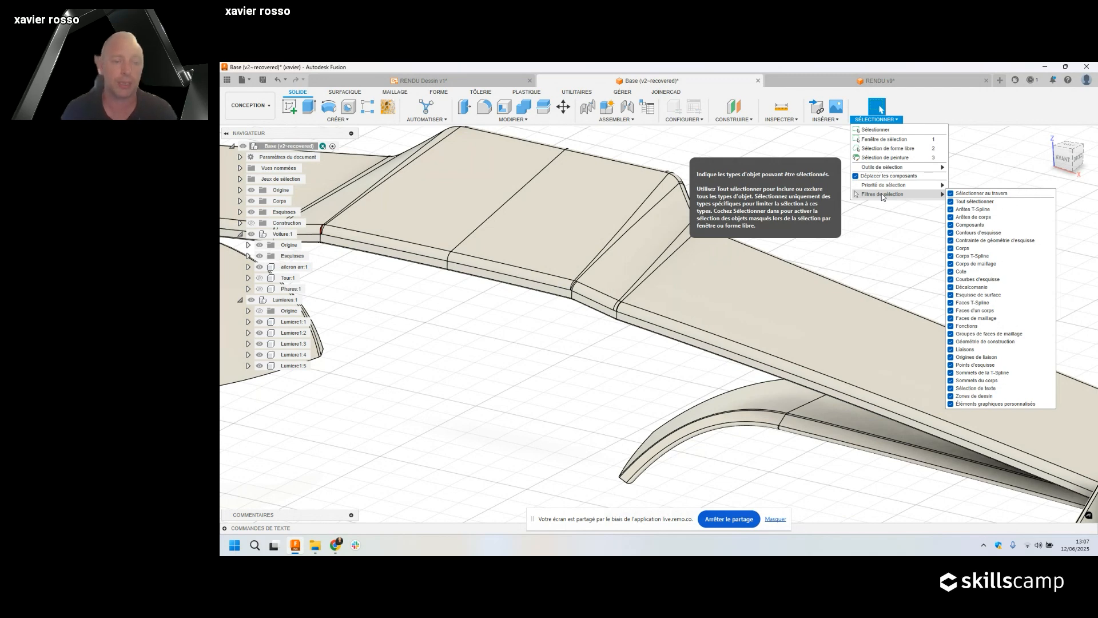
pyautogui.scroll(-5, 539, 328)
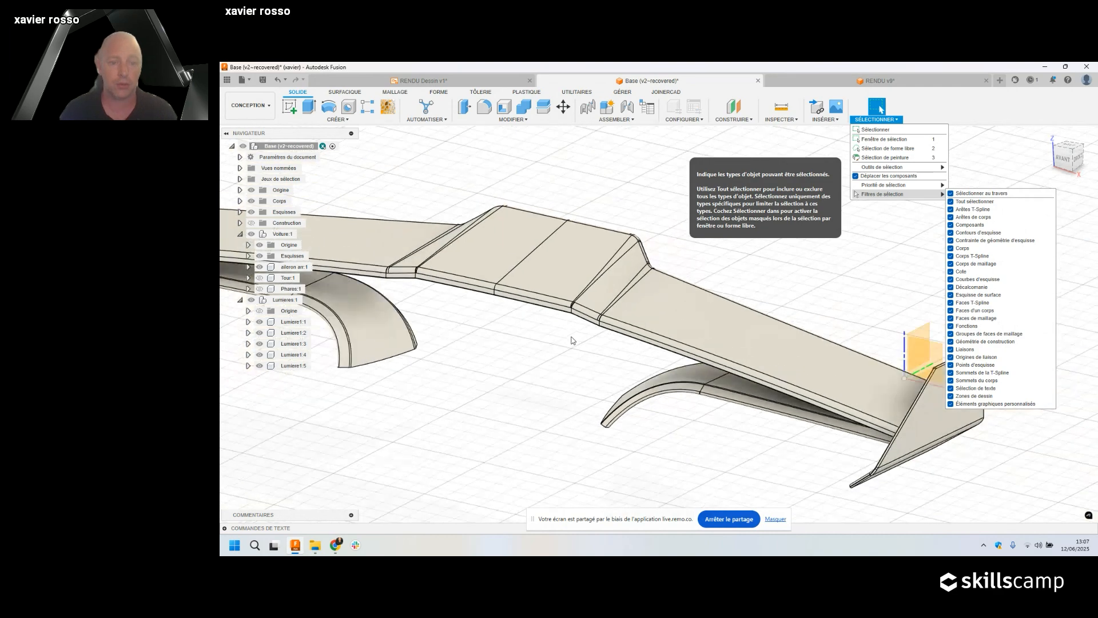
pyautogui.moveTo(539, 328); pyautogui.dragTo(696, 343, button='middle')
pyautogui.scroll(-2, 678, 329)
pyautogui.click(251, 300)
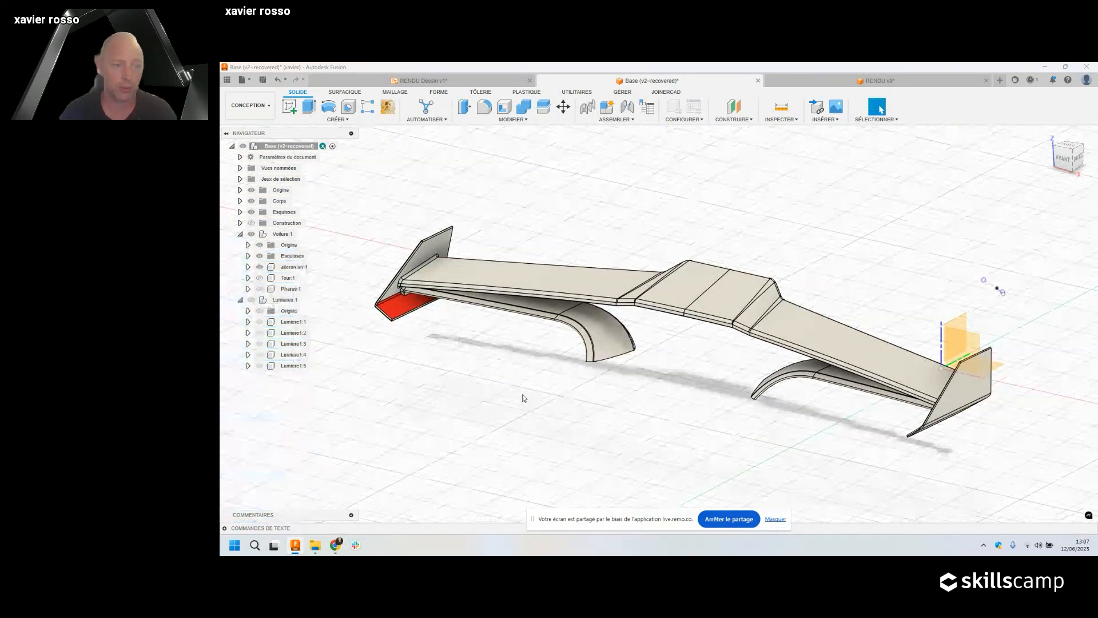
pyautogui.moveTo(652, 421)
pyautogui.keyDown('shift'); pyautogui.mouseDown(button='middle')
pyautogui.moveTo(677, 395)
pyautogui.moveTo(630, 412)
pyautogui.moveTo(652, 412)
pyautogui.moveTo(644, 414)
pyautogui.mouseUp(button='middle'); pyautogui.keyUp('shift')
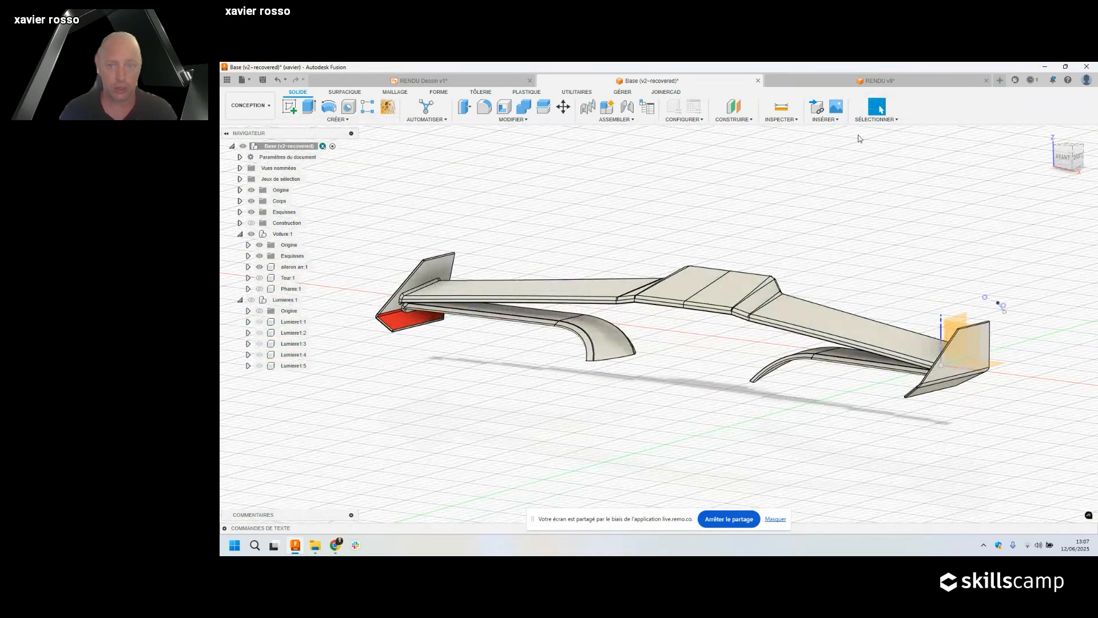
# Clear all selection filters so only body faces remain selectable.
pyautogui.click(880, 120)
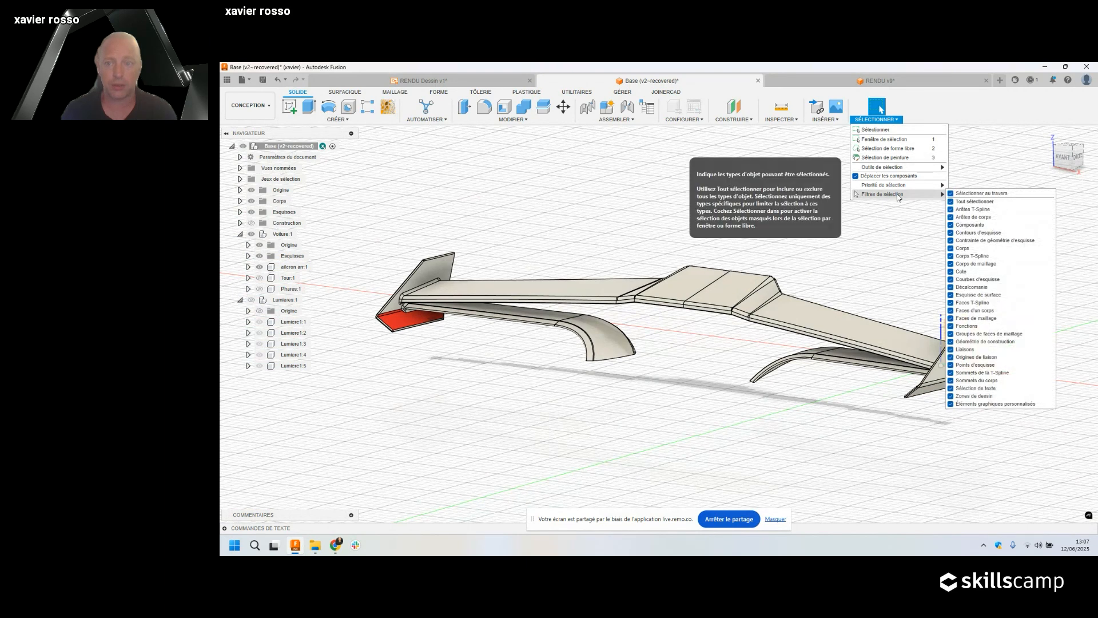
pyautogui.click(971, 203)
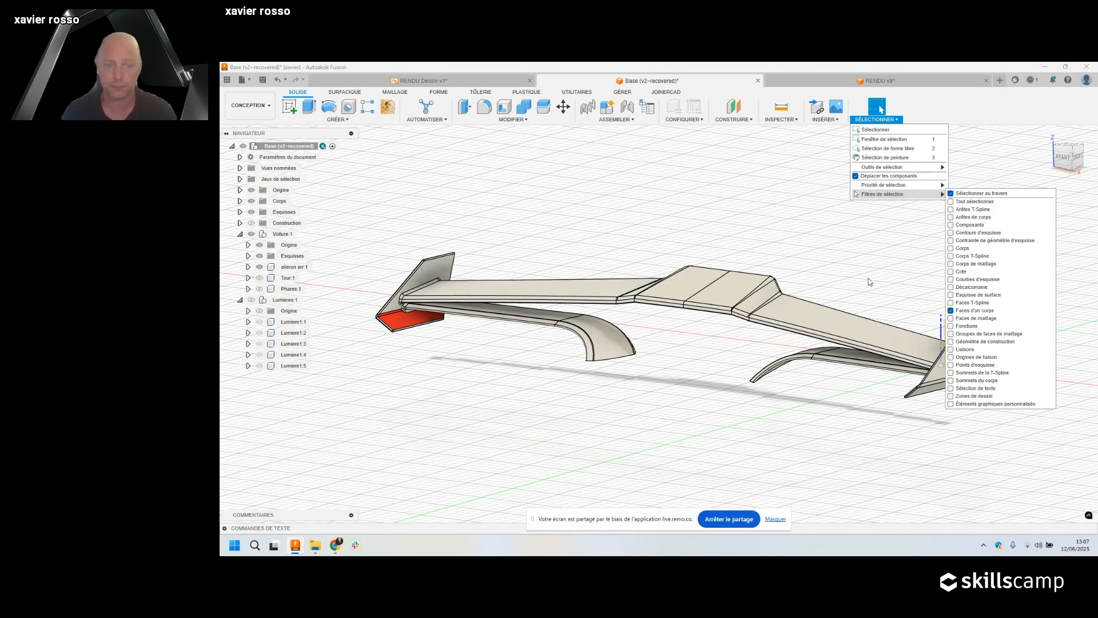
pyautogui.keyDown('shift'); pyautogui.moveTo(642, 197); pyautogui.dragTo(651, 195, button='middle'); pyautogui.keyUp('shift')
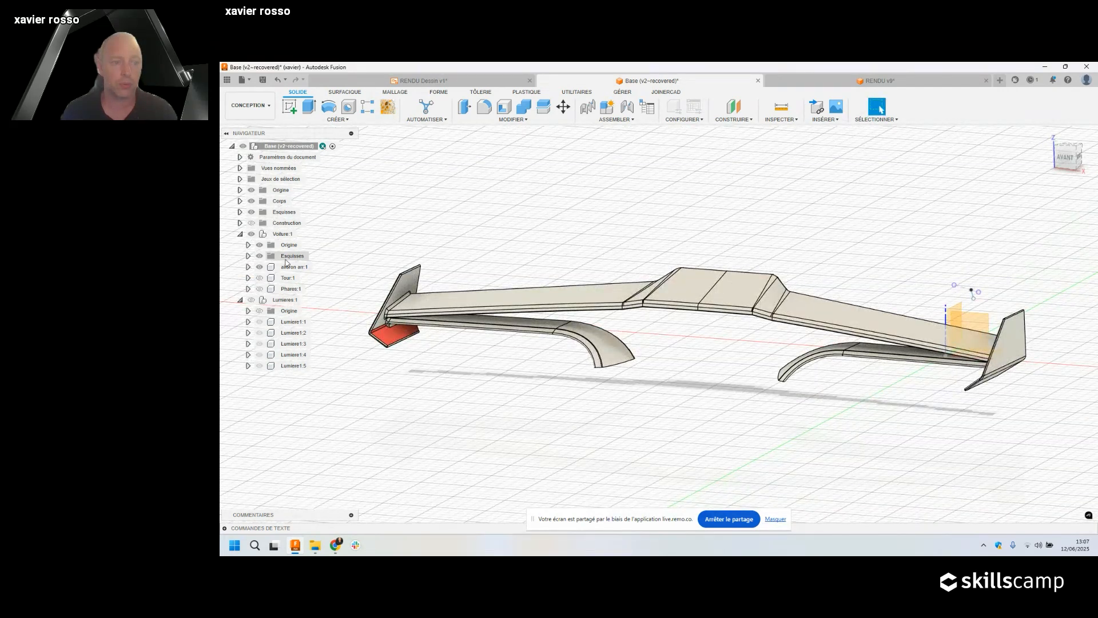
# Open and dismiss the canvas and whole-design context menus without running a command.
pyautogui.rightClick(397, 221)
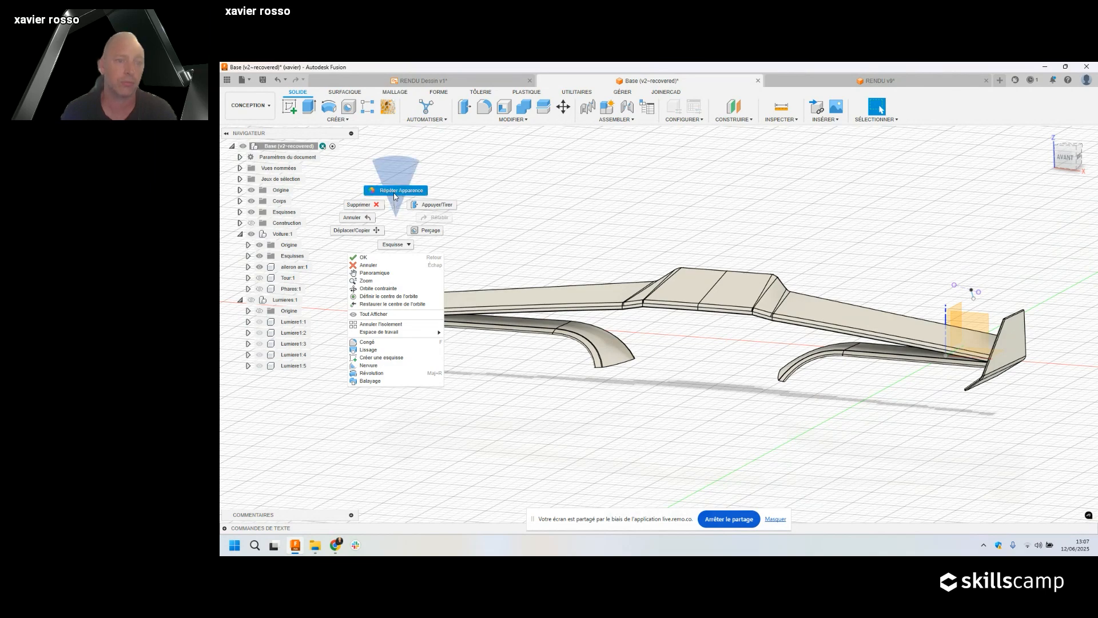
pyautogui.click(397, 215)
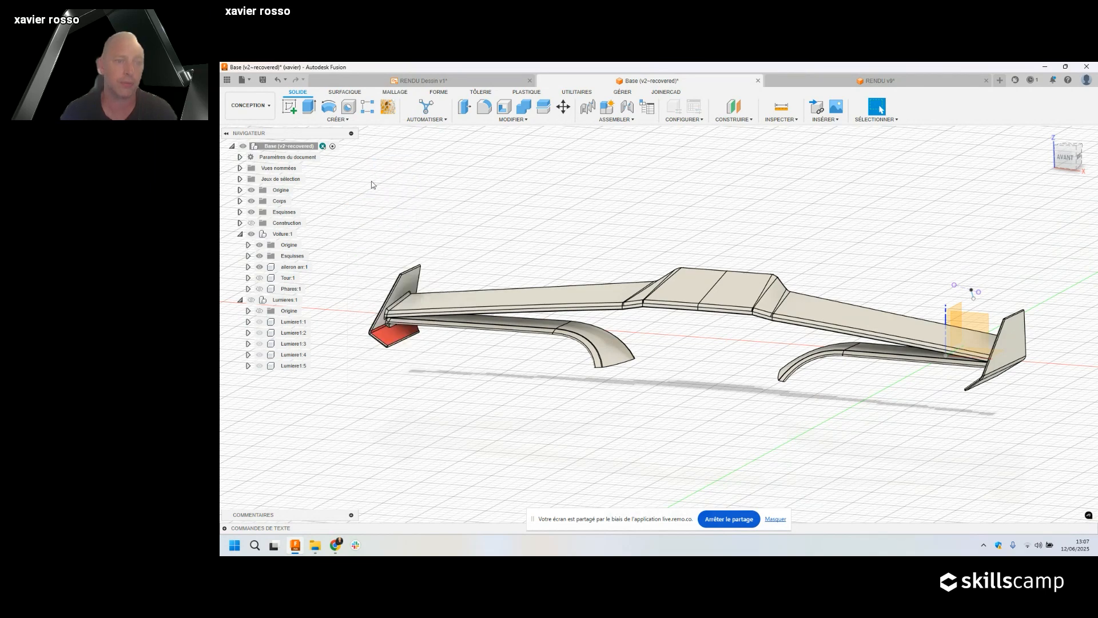
pyautogui.rightClick(296, 147)
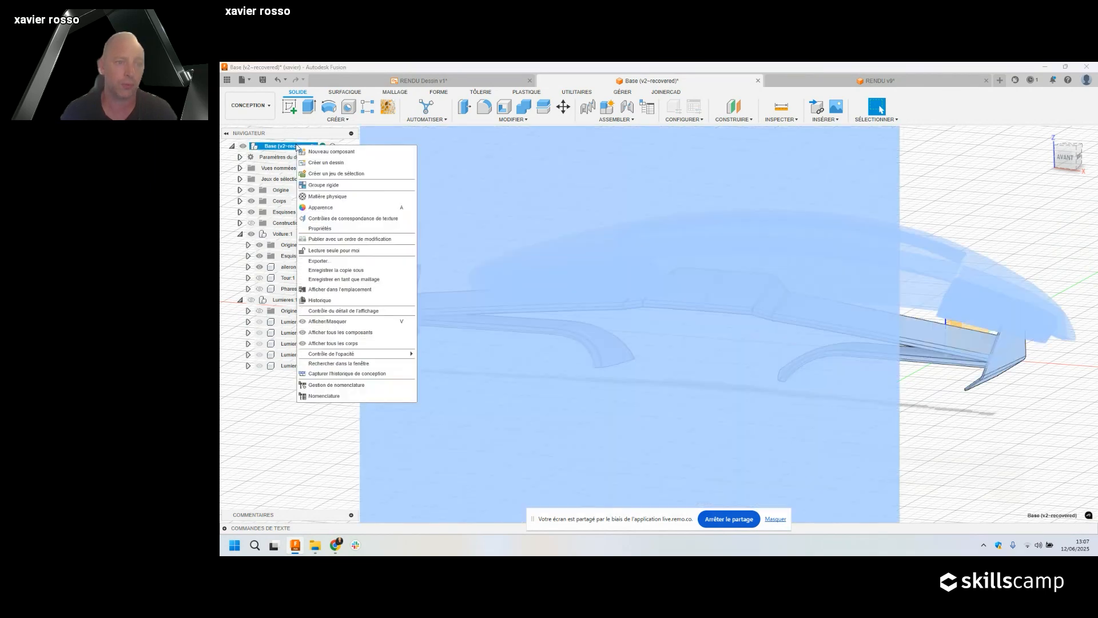
pyautogui.click(327, 208)
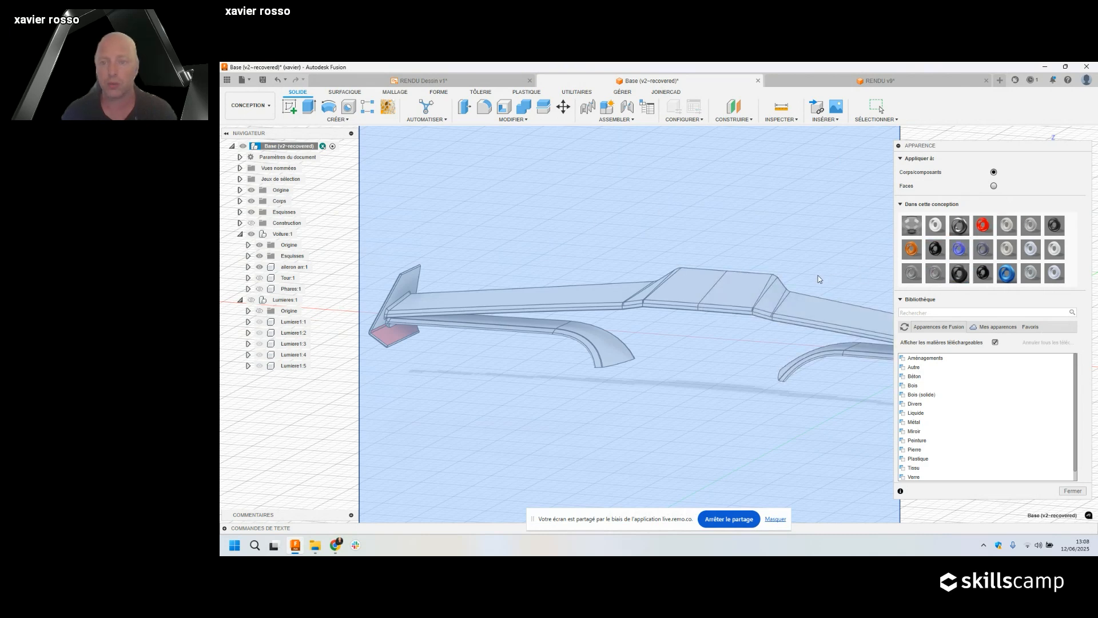
pyautogui.scroll(-4, 819, 277)
pyautogui.moveTo(818, 277); pyautogui.dragTo(690, 287, button='middle')
pyautogui.scroll(3, 715, 314)
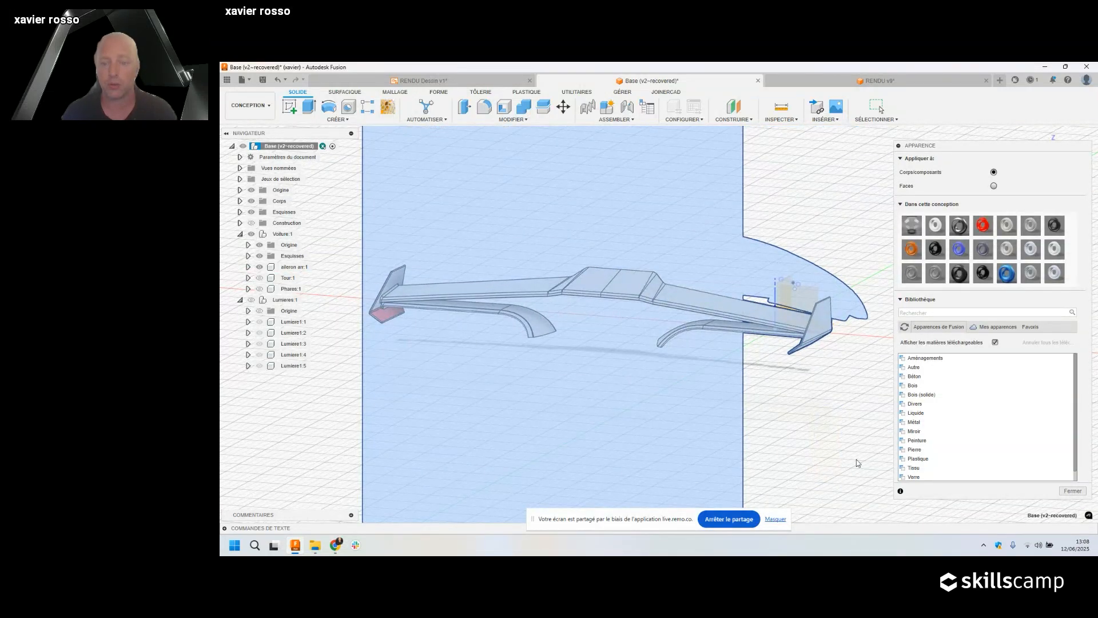
pyautogui.click(1073, 491)
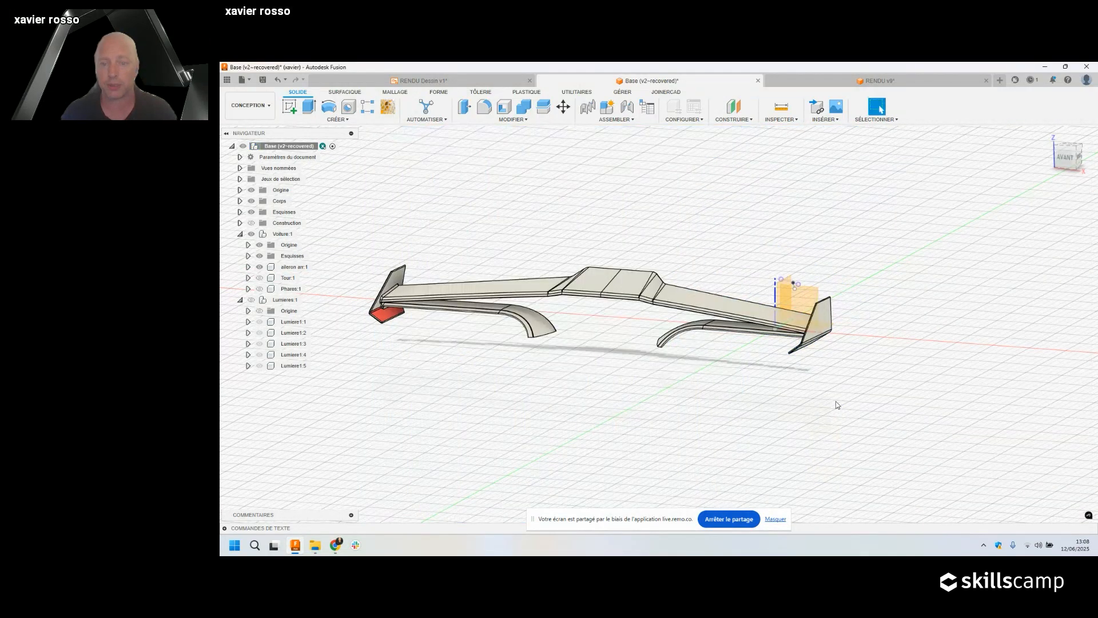
pyautogui.rightClick(775, 389)
pyautogui.click(773, 360)
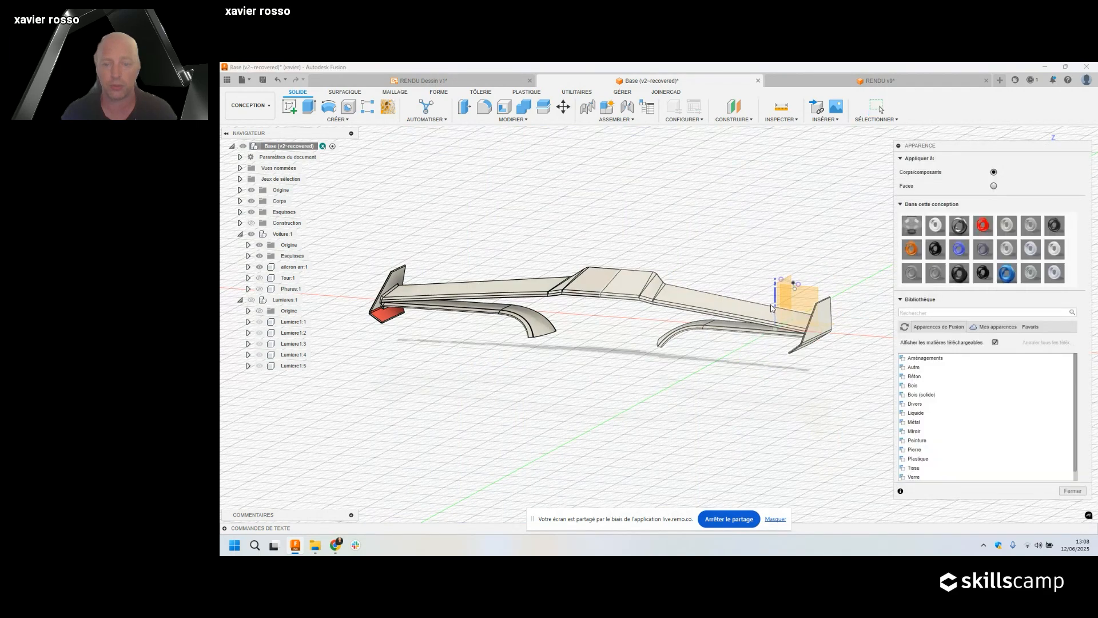
pyautogui.moveTo(694, 223); pyautogui.dragTo(726, 230, button='middle')
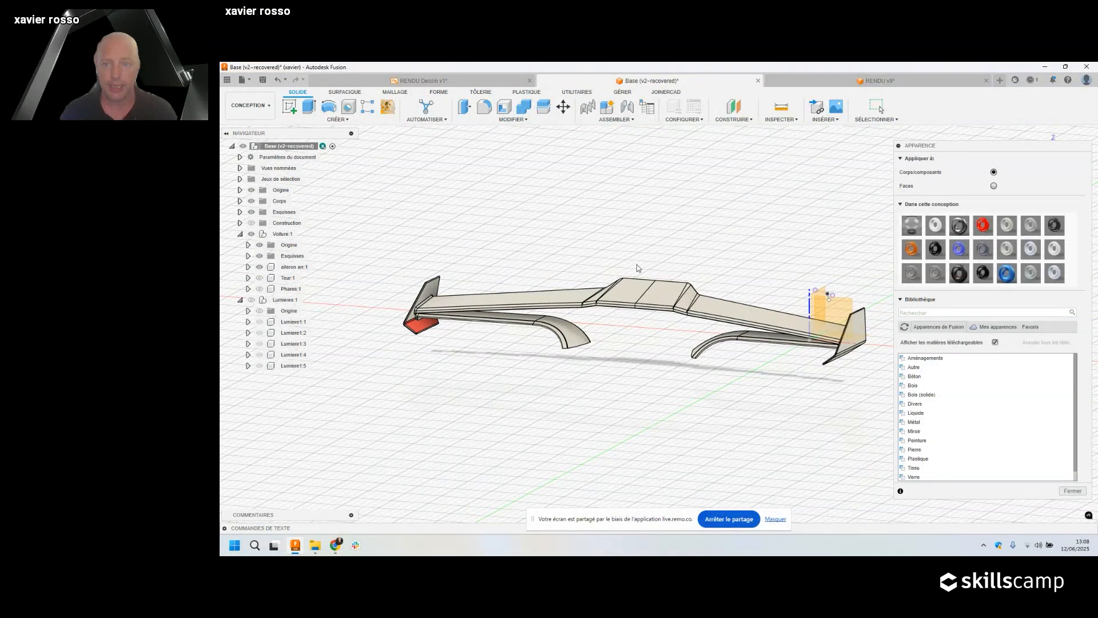
pyautogui.moveTo(970, 145); pyautogui.dragTo(961, 148)
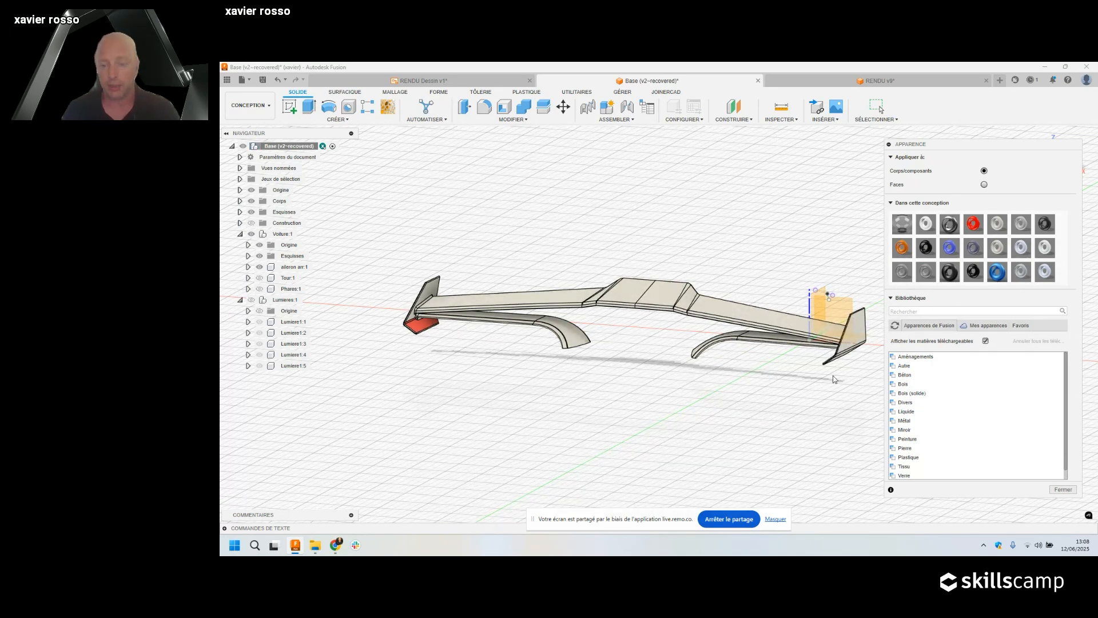
# Clear the library search and expand the Plastique materials category.
pyautogui.scroll(1, 855, 373)
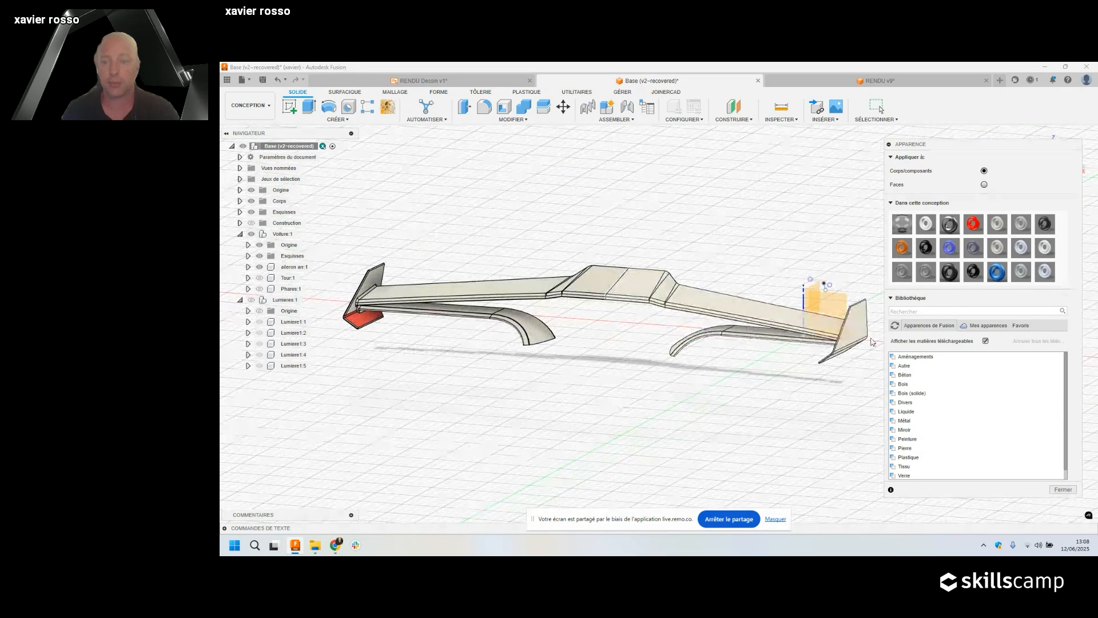
pyautogui.click(912, 311)
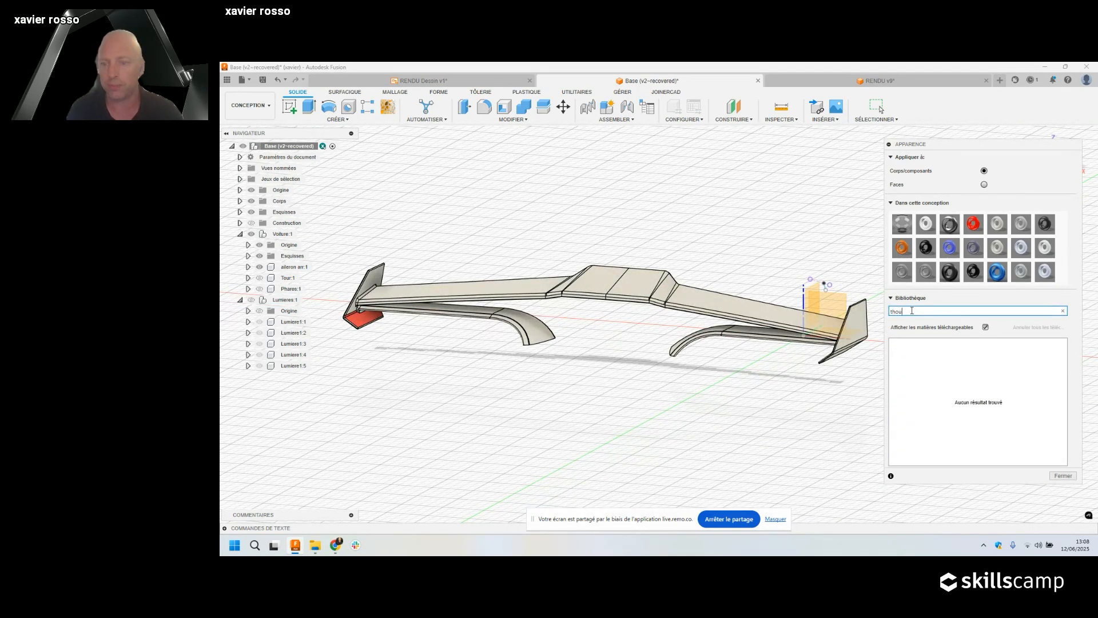
pyautogui.press('BackSpace')
pyautogui.press('BackSpace')
pyautogui.press('BackSpace')
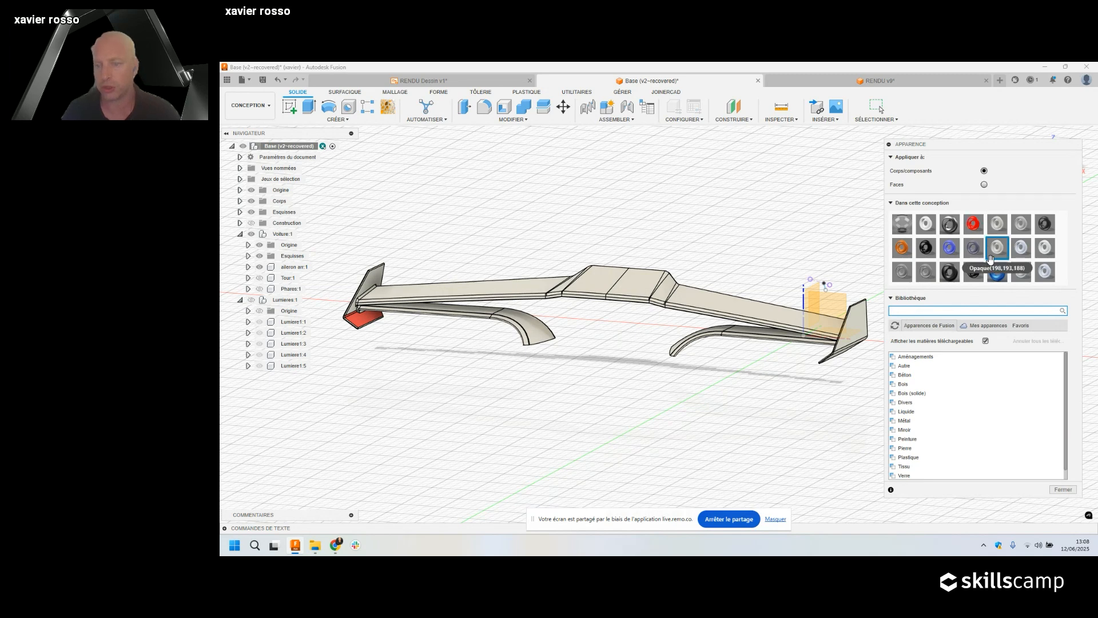
pyautogui.click(945, 327)
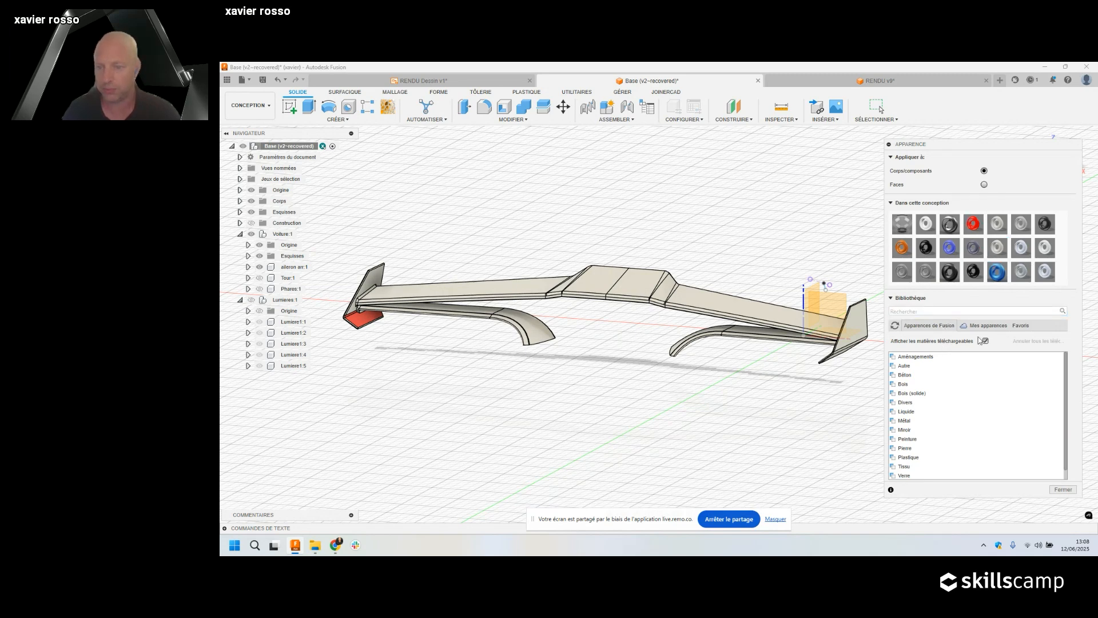
pyautogui.scroll(-1, 929, 371)
pyautogui.click(937, 449)
# Drag PA 12 - Nylon - PA 603-CF from the textured plastics onto the wing.
pyautogui.scroll(-3, 937, 449)
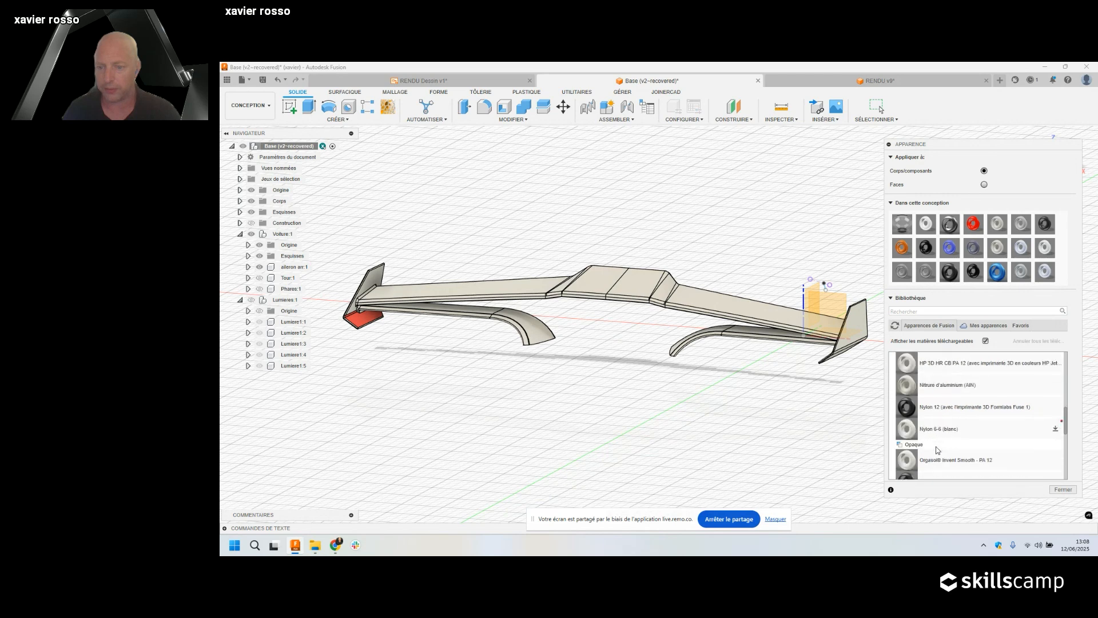
pyautogui.scroll(4, 937, 449)
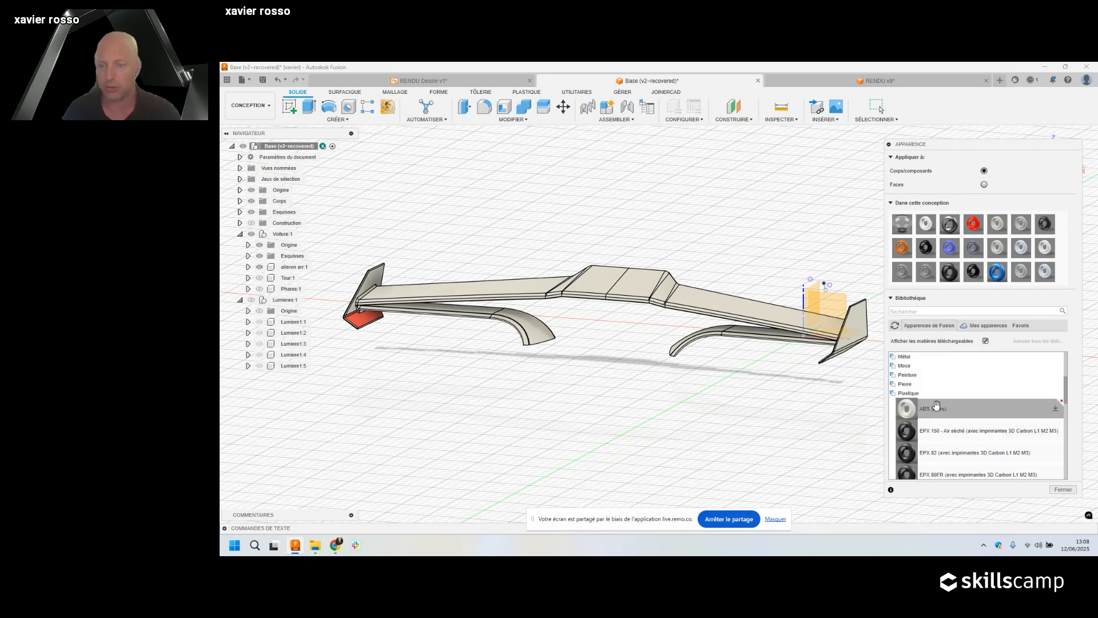
pyautogui.scroll(-4, 936, 406)
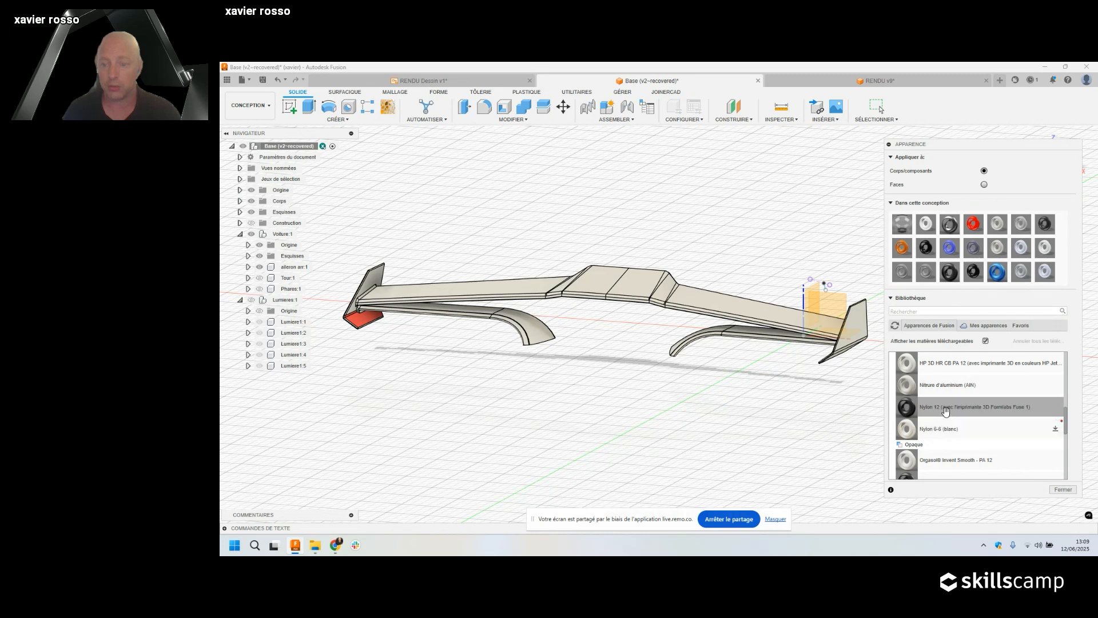
pyautogui.scroll(-3, 945, 410)
pyautogui.scroll(-5, 944, 409)
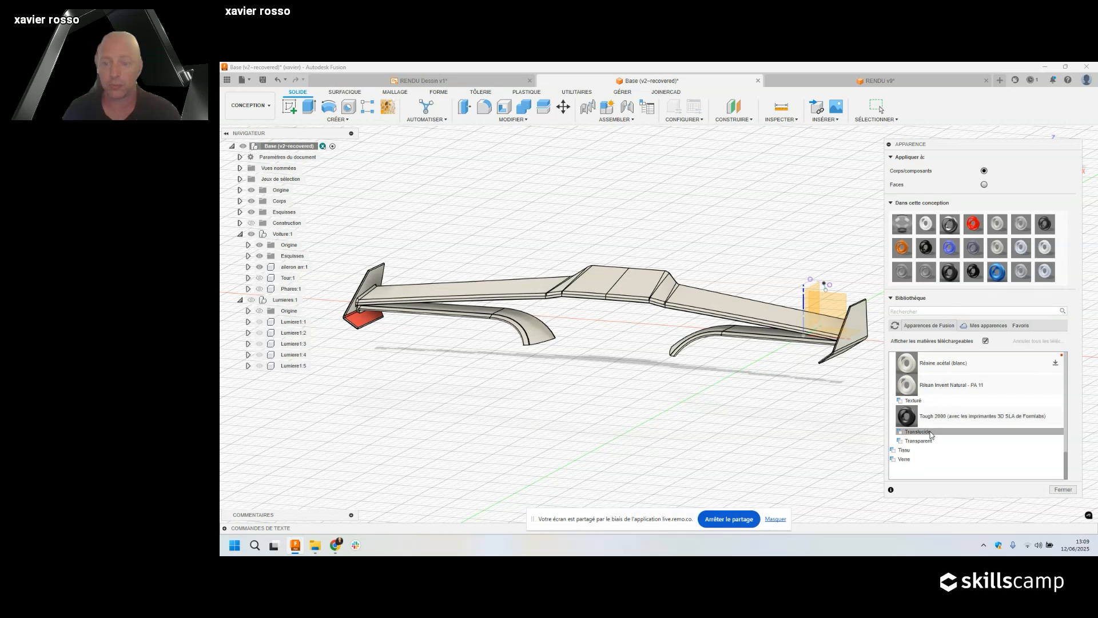
pyautogui.click(921, 400)
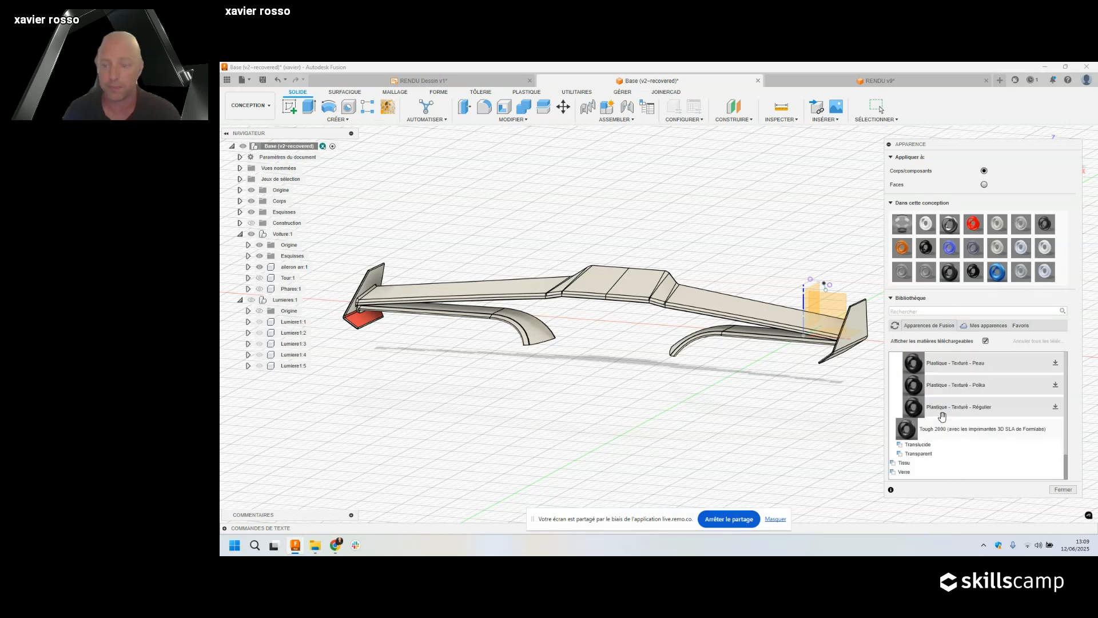
pyautogui.scroll(5, 942, 416)
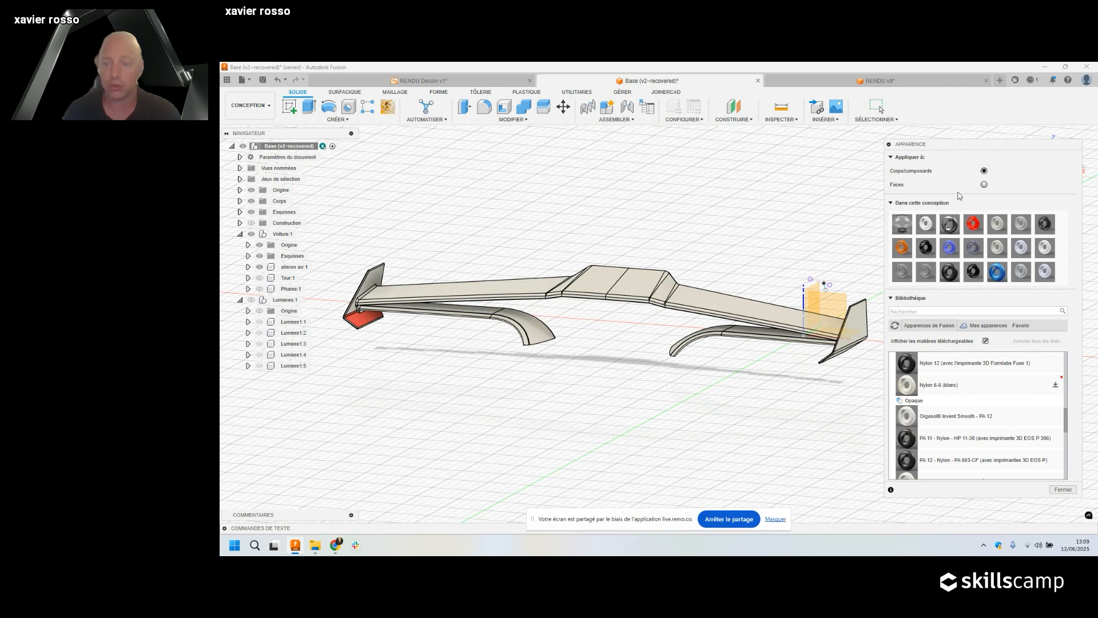
pyautogui.moveTo(951, 460); pyautogui.dragTo(573, 293)
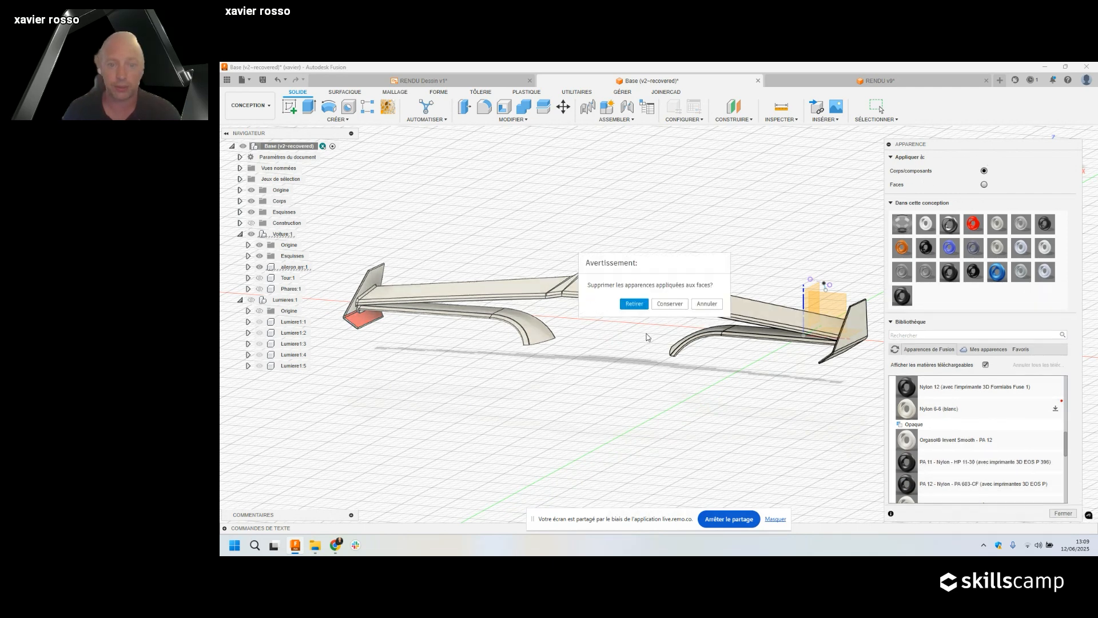
# Discard the old face appearances and apply the dark PA 12 nylon to the beige right half.
pyautogui.click(635, 303)
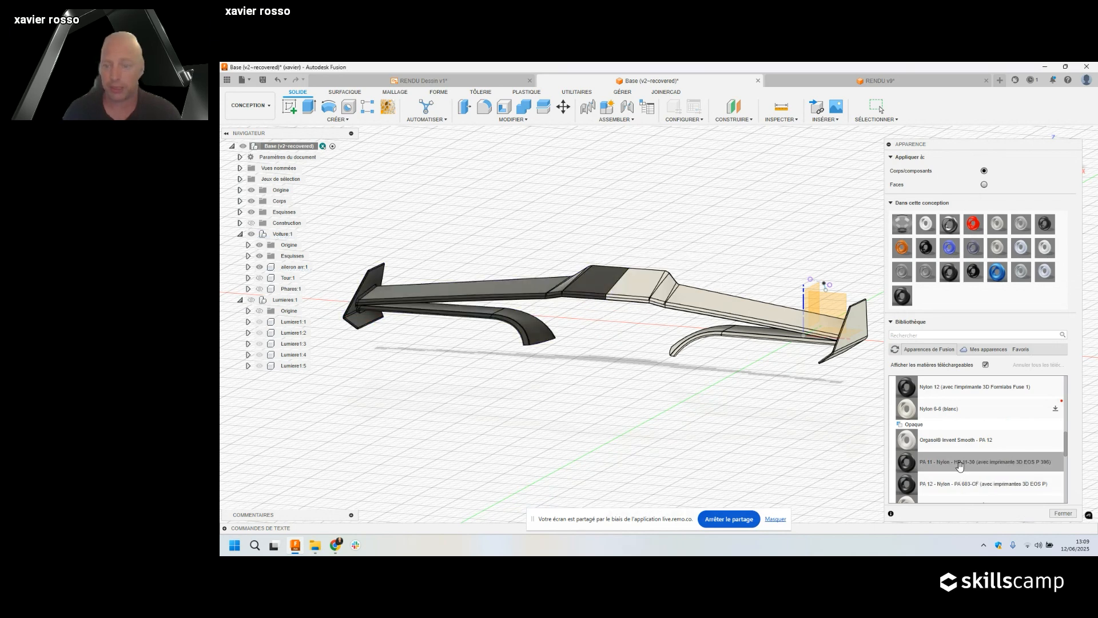
pyautogui.moveTo(913, 474); pyautogui.dragTo(703, 310)
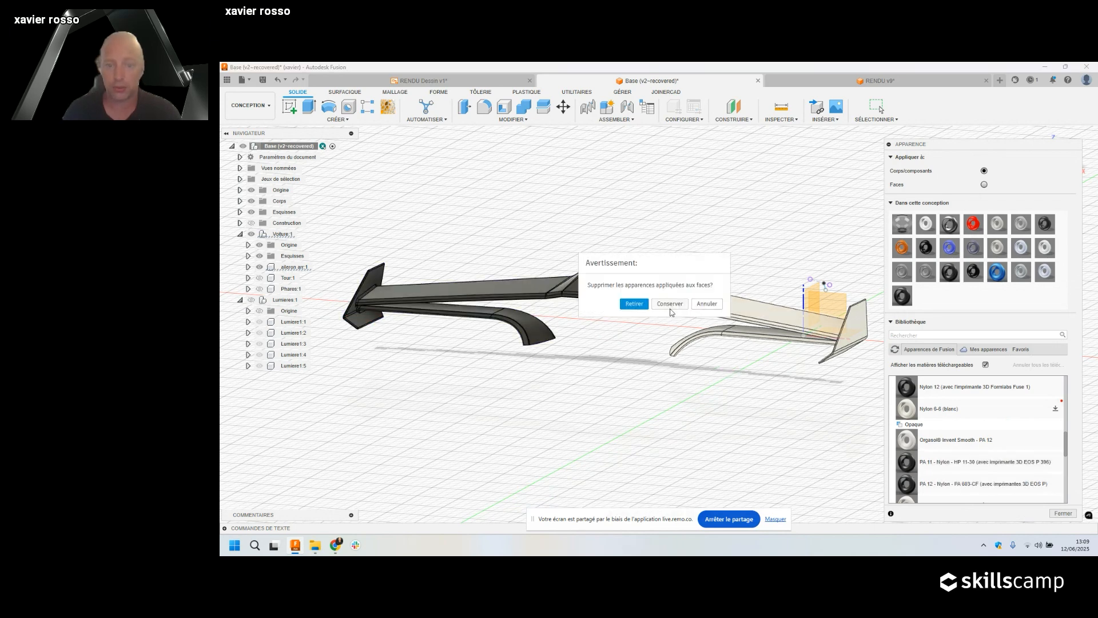
pyautogui.click(635, 303)
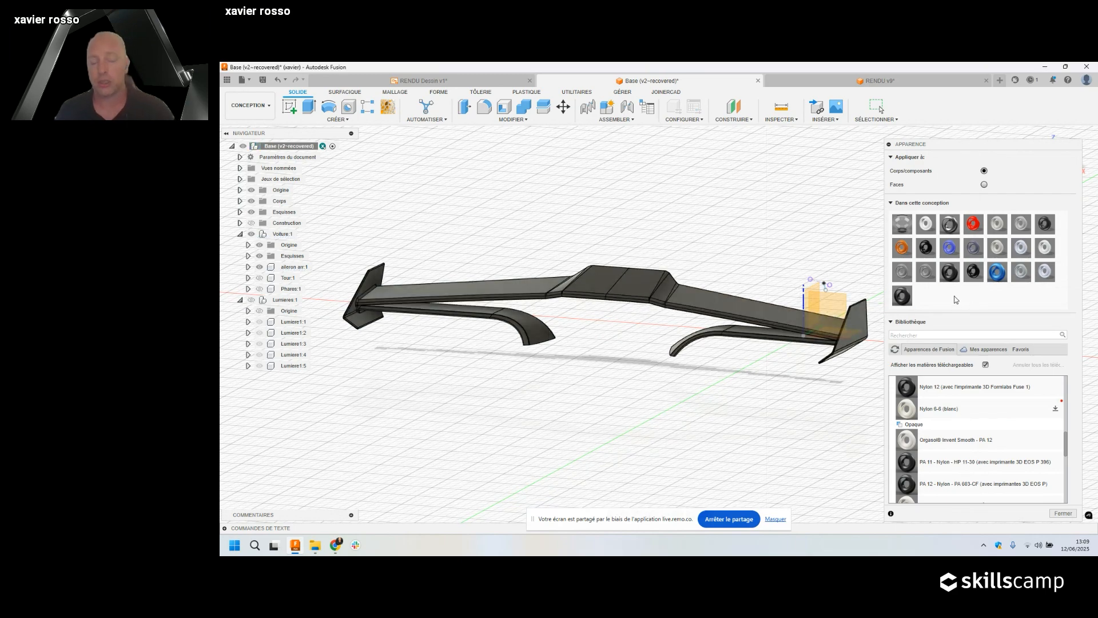
pyautogui.keyDown('shift'); pyautogui.moveTo(719, 340); pyautogui.dragTo(649, 390, button='middle'); pyautogui.keyUp('shift')
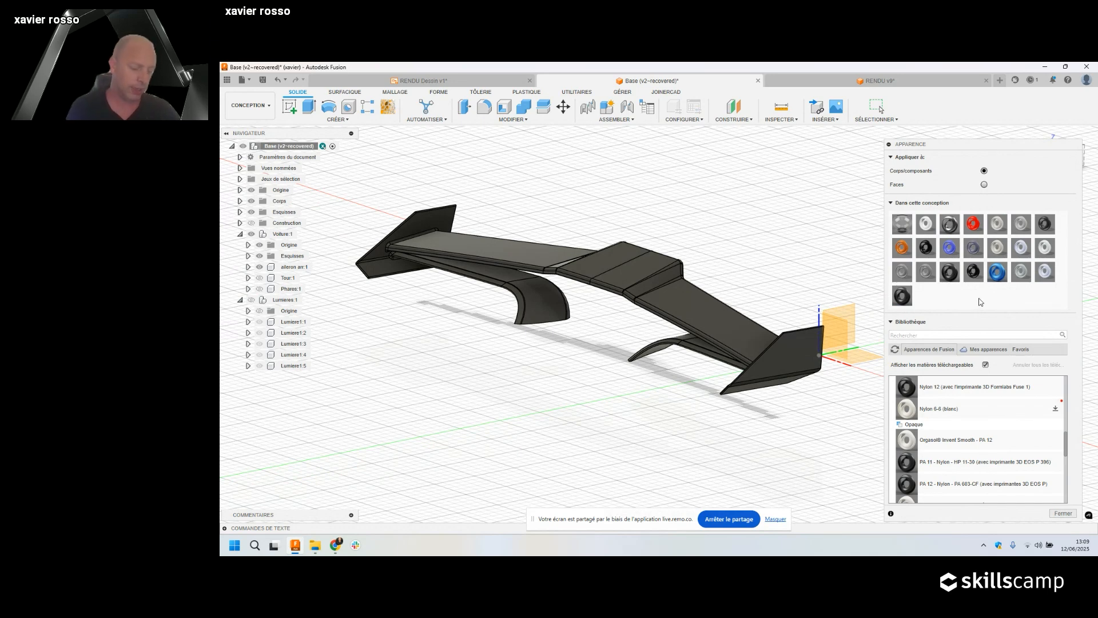
# Edit the PA 12 - Nylon - PA 603-CF swatch and bring its roughness to about 0.379.
pyautogui.rightClick(902, 296)
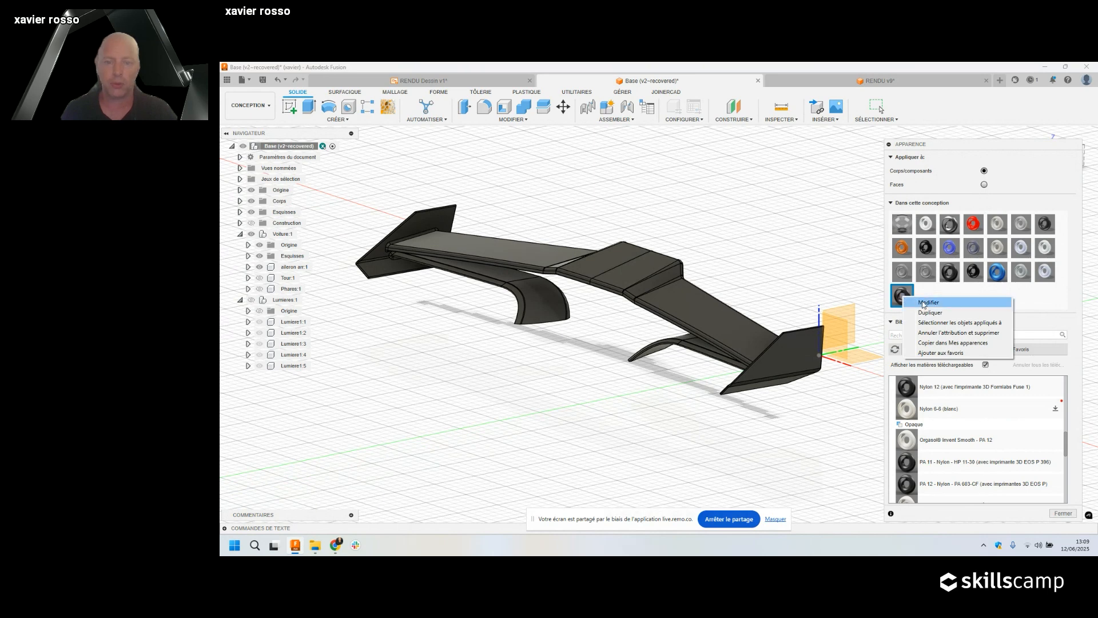
pyautogui.click(923, 303)
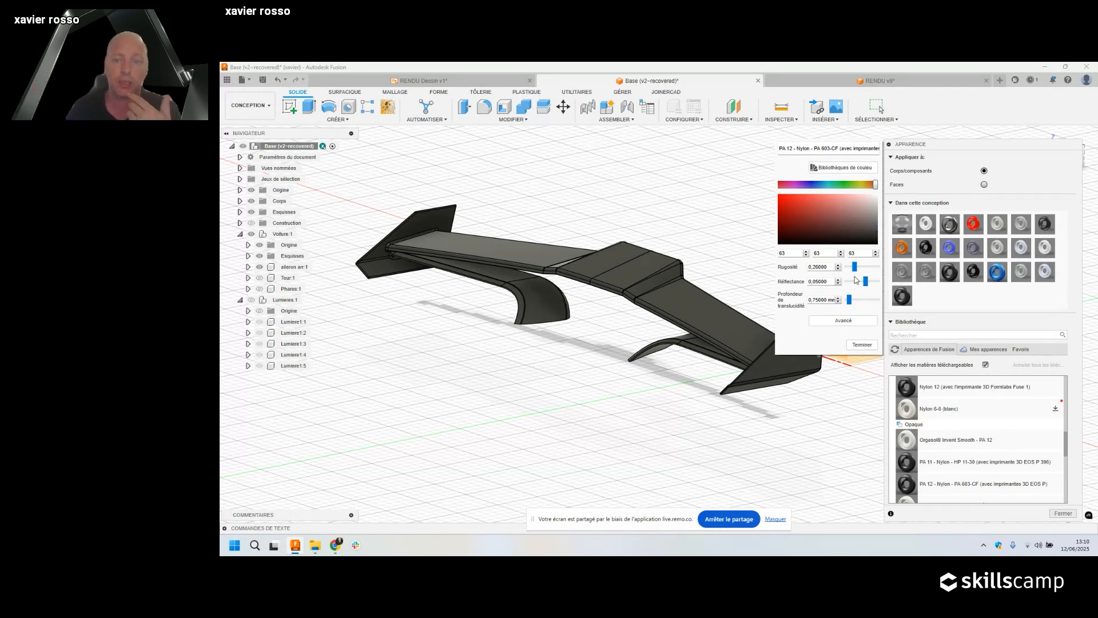
pyautogui.moveTo(854, 267); pyautogui.dragTo(877, 281)
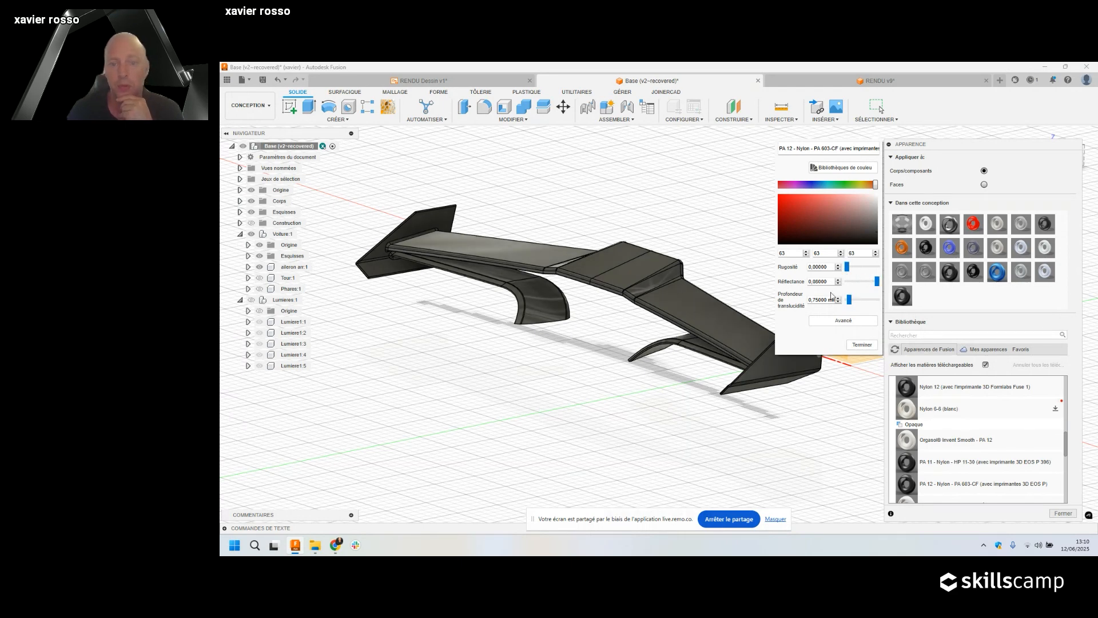
pyautogui.moveTo(847, 266); pyautogui.dragTo(861, 274)
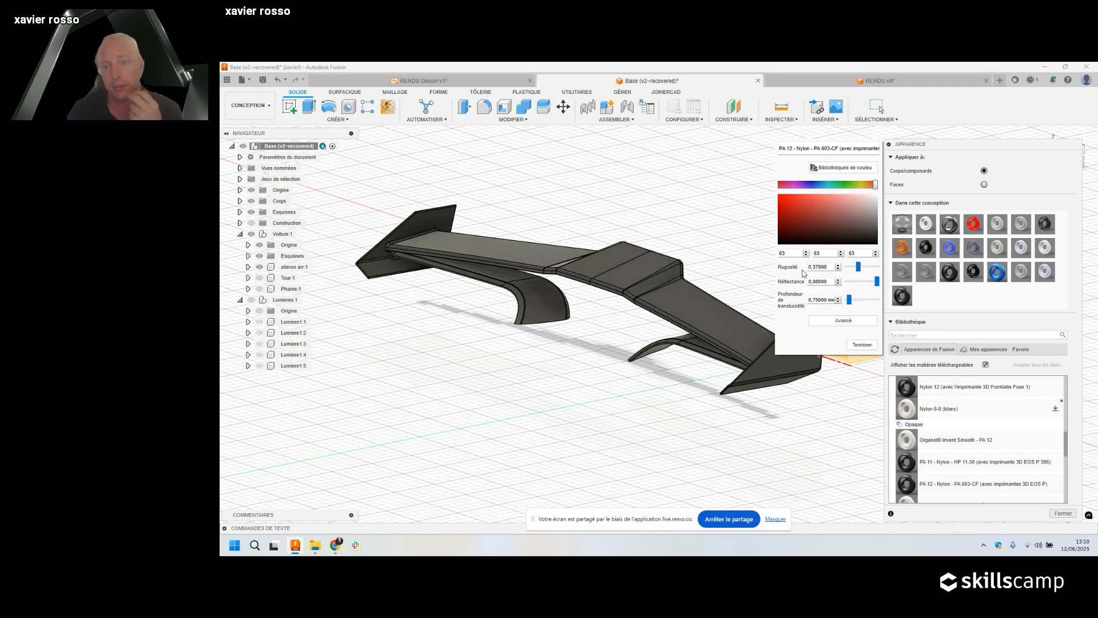
# Set the nylon appearance's roughness to 0.4 and reflectance to 0.07.
pyautogui.doubleClick(816, 268)
pyautogui.write('0,4')
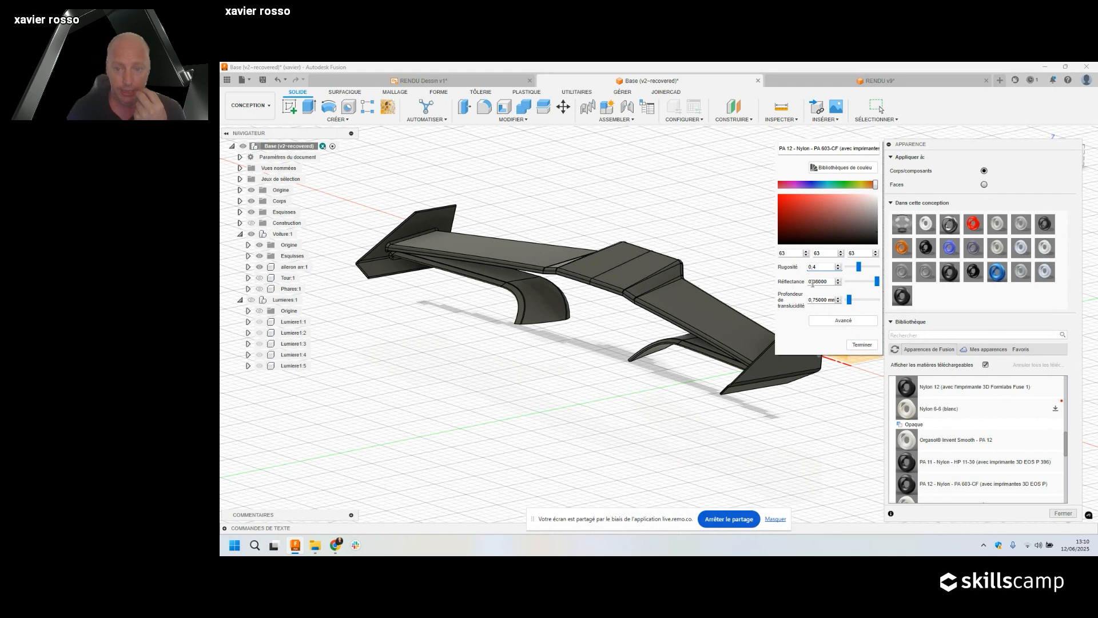
pyautogui.moveTo(817, 281); pyautogui.dragTo(881, 281)
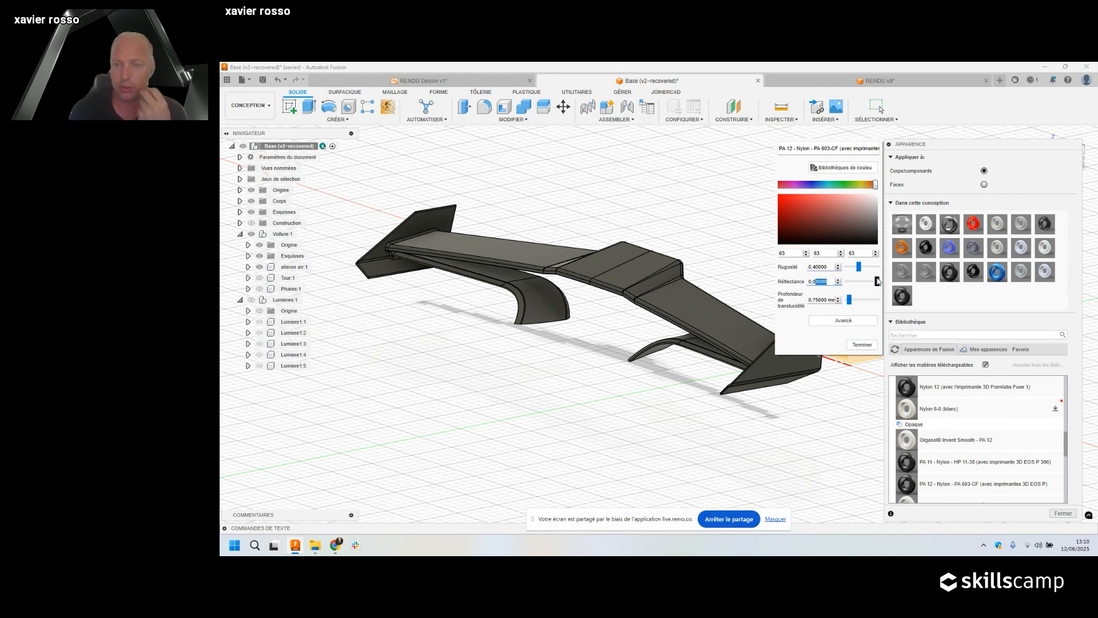
pyautogui.write('7')
pyautogui.press('Return')
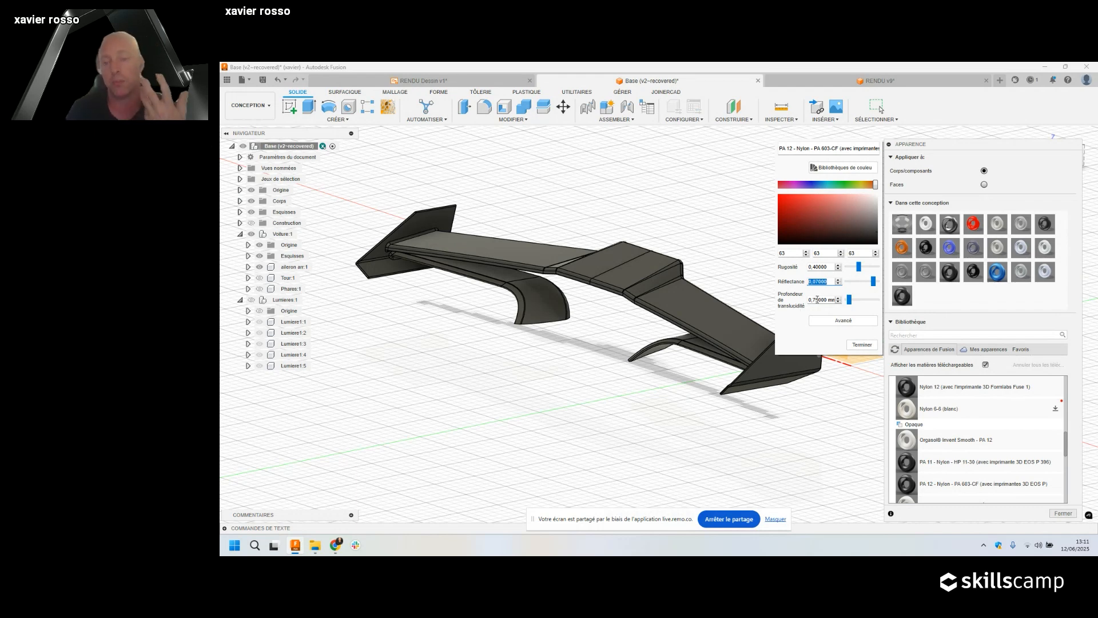
# Set translucency depth to 5 mm, darken the base colour, and open the full material editor.
pyautogui.press('Tab')
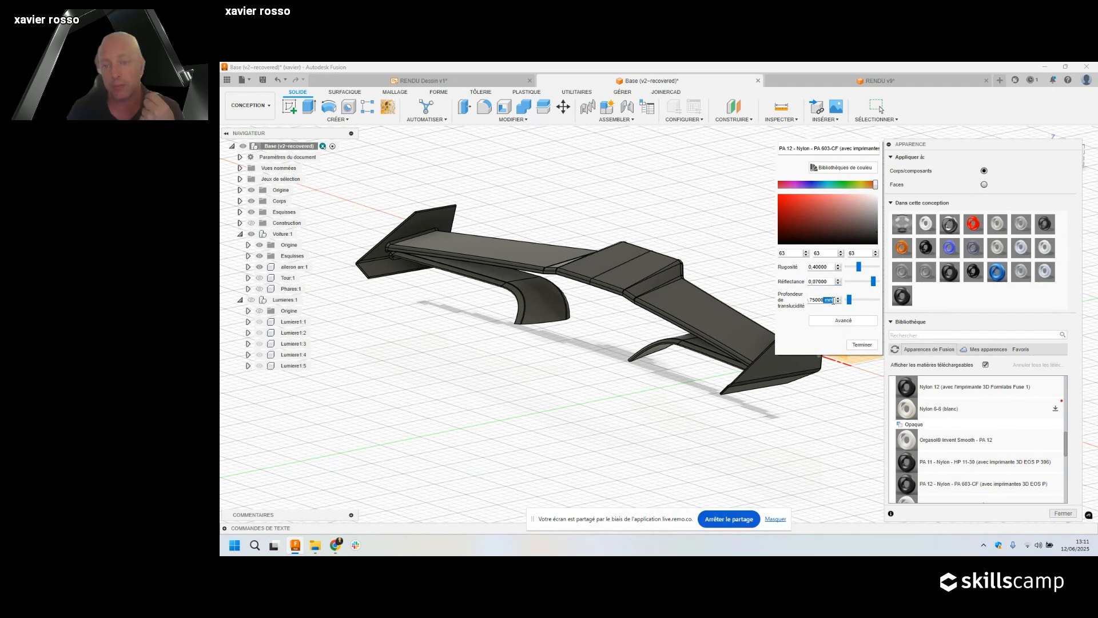
pyautogui.doubleClick(833, 300)
pyautogui.moveTo(833, 300); pyautogui.dragTo(792, 298)
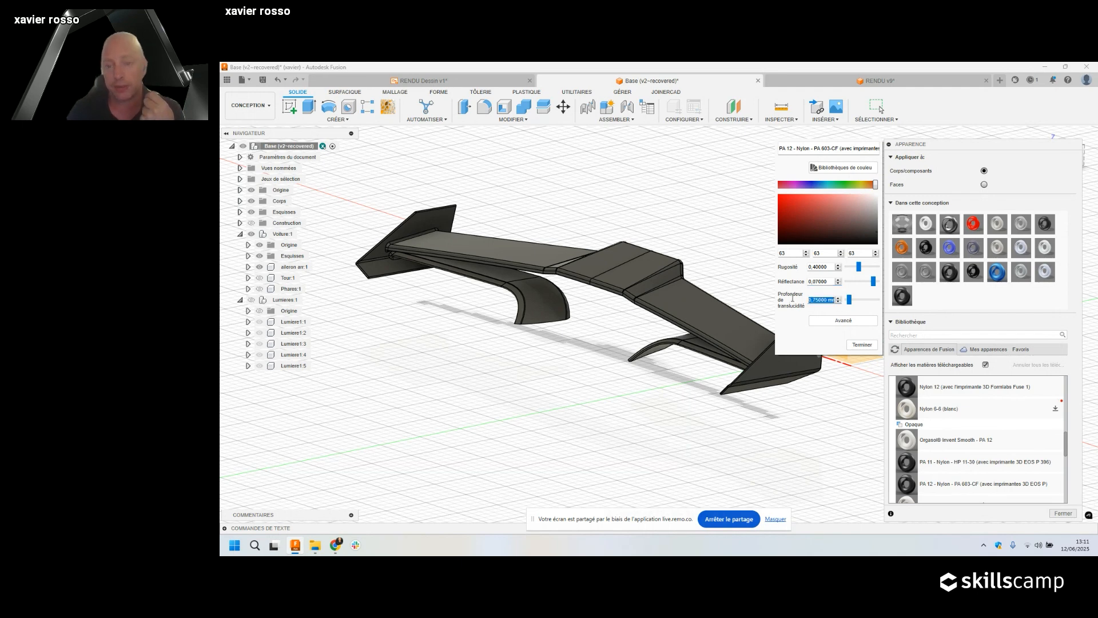
pyautogui.write('5')
pyautogui.press('Return')
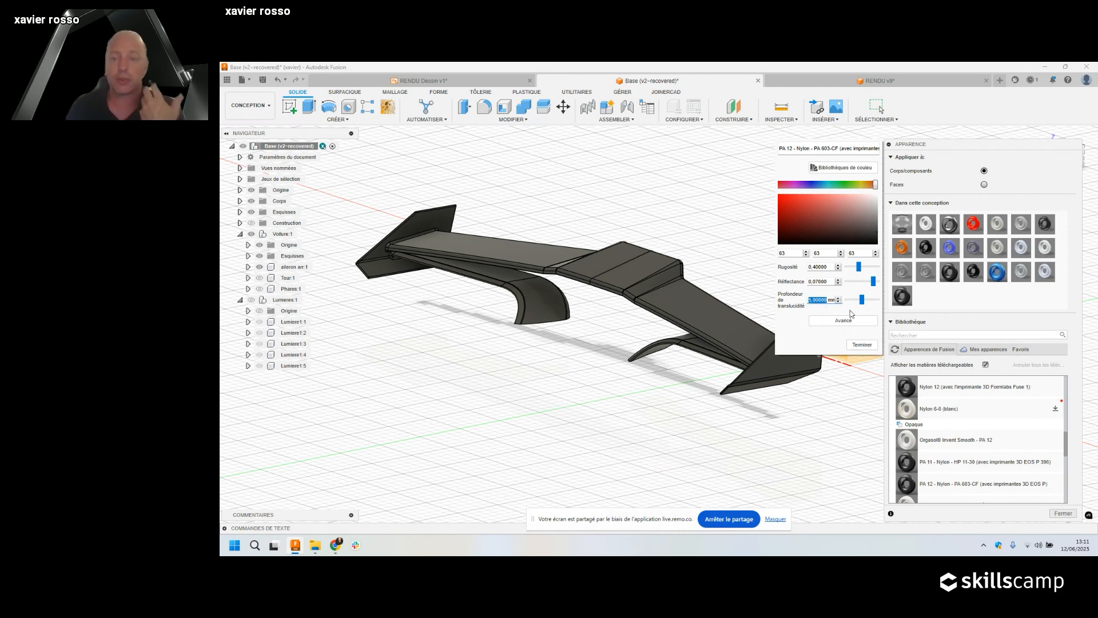
pyautogui.click(878, 241)
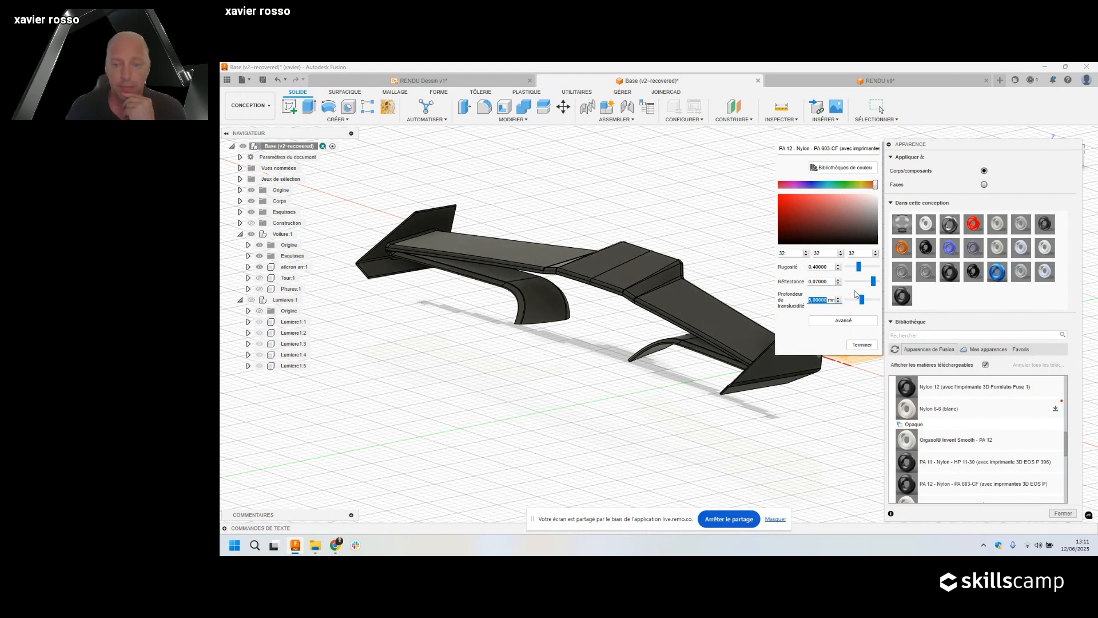
pyautogui.click(849, 324)
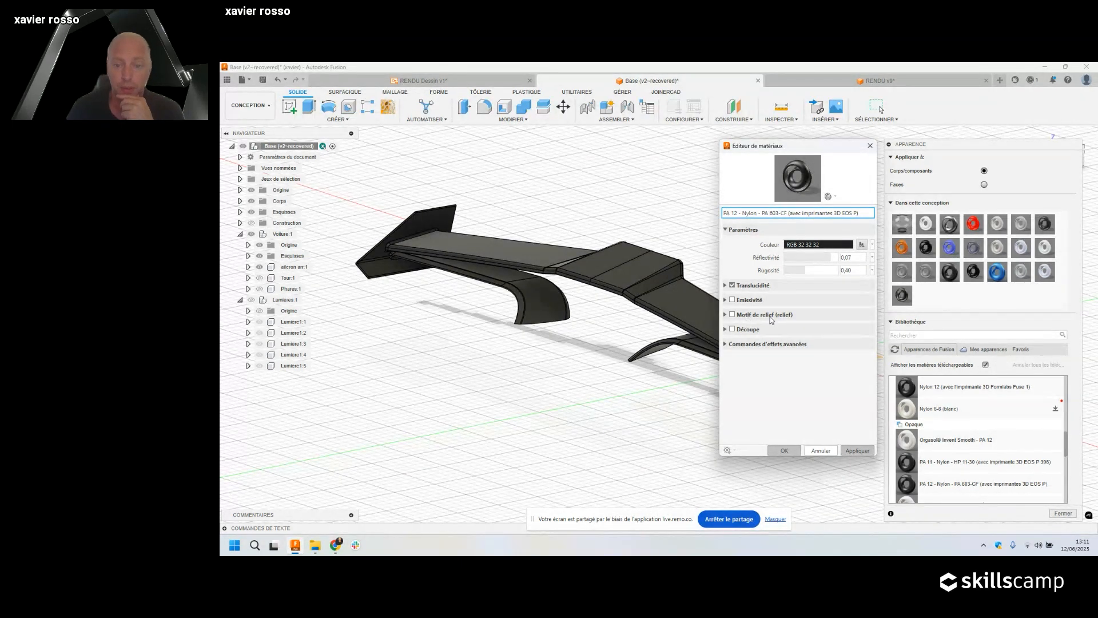
# Expand Commandes d'effets avancées to inspect the values, then close the material editor unchanged.
pyautogui.click(737, 345)
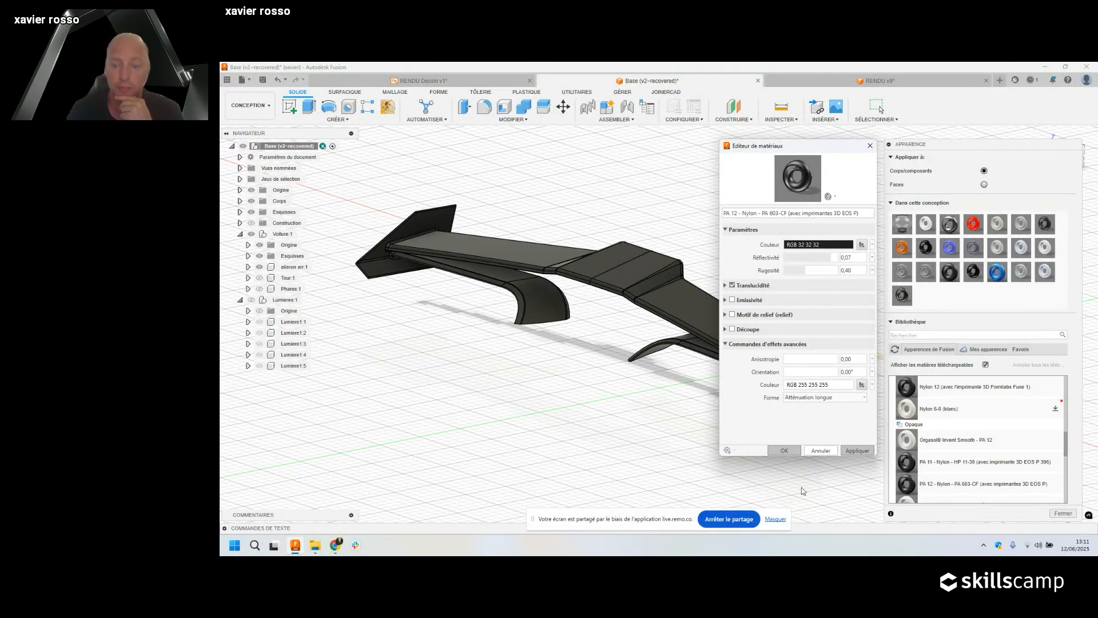
pyautogui.click(870, 145)
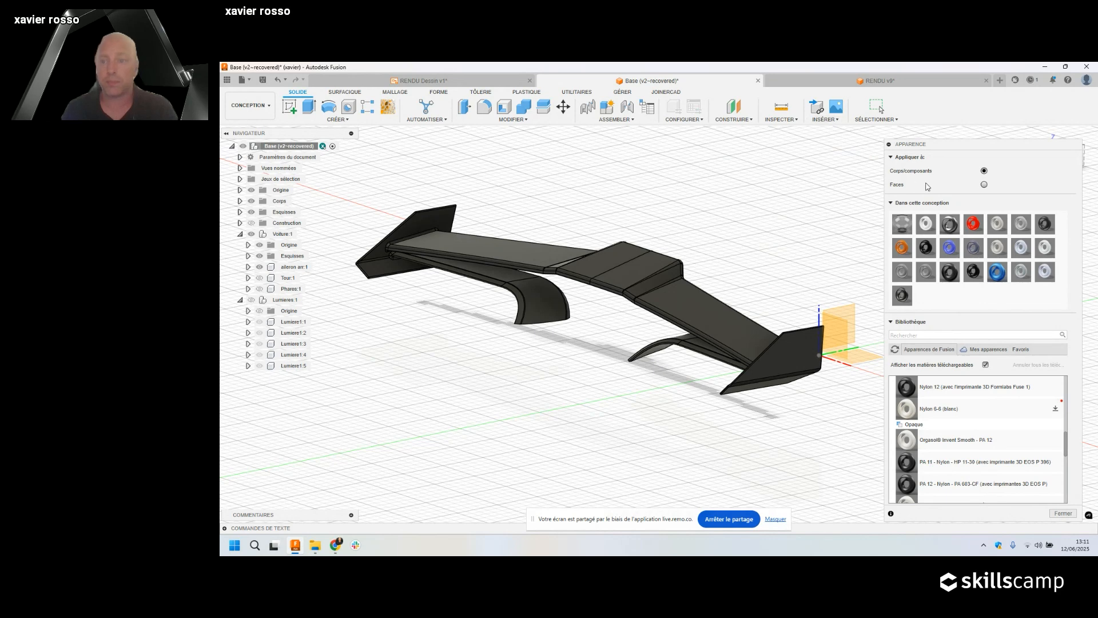
# Set Appliquer à to Faces and restrict the selection filter to Faces d'un corps only.
pyautogui.click(984, 185)
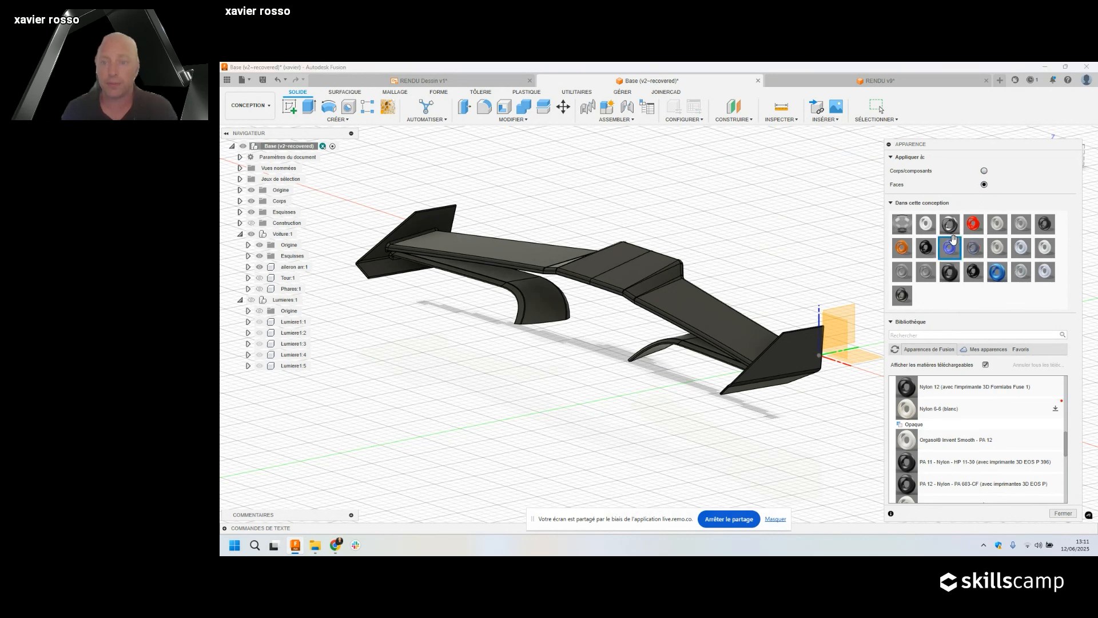
pyautogui.click(875, 119)
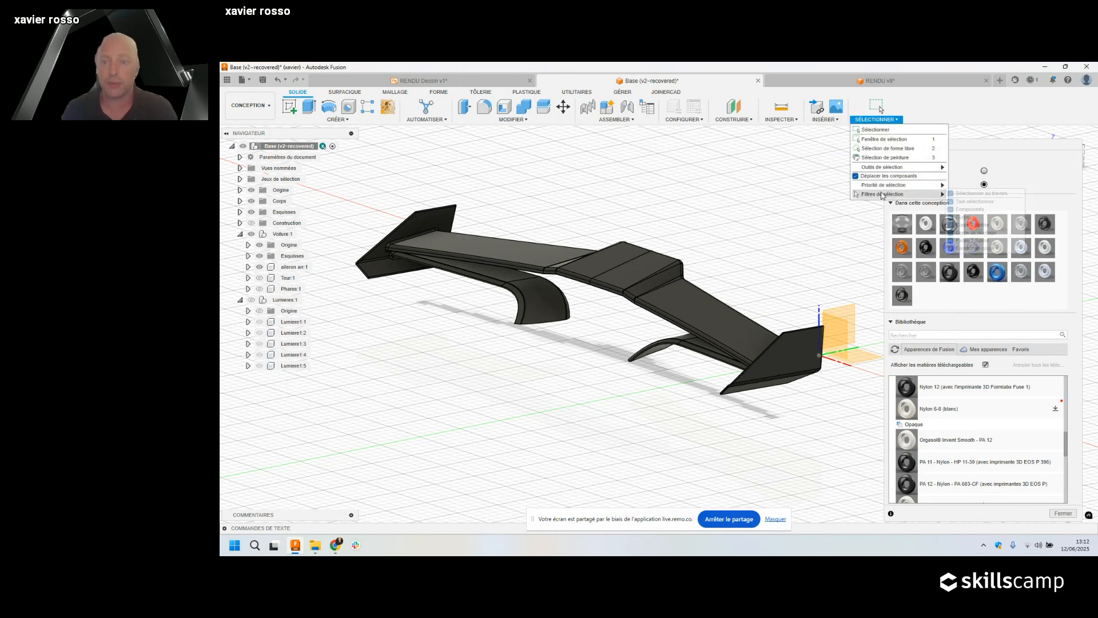
pyautogui.moveTo(893, 194)
pyautogui.click(961, 201)
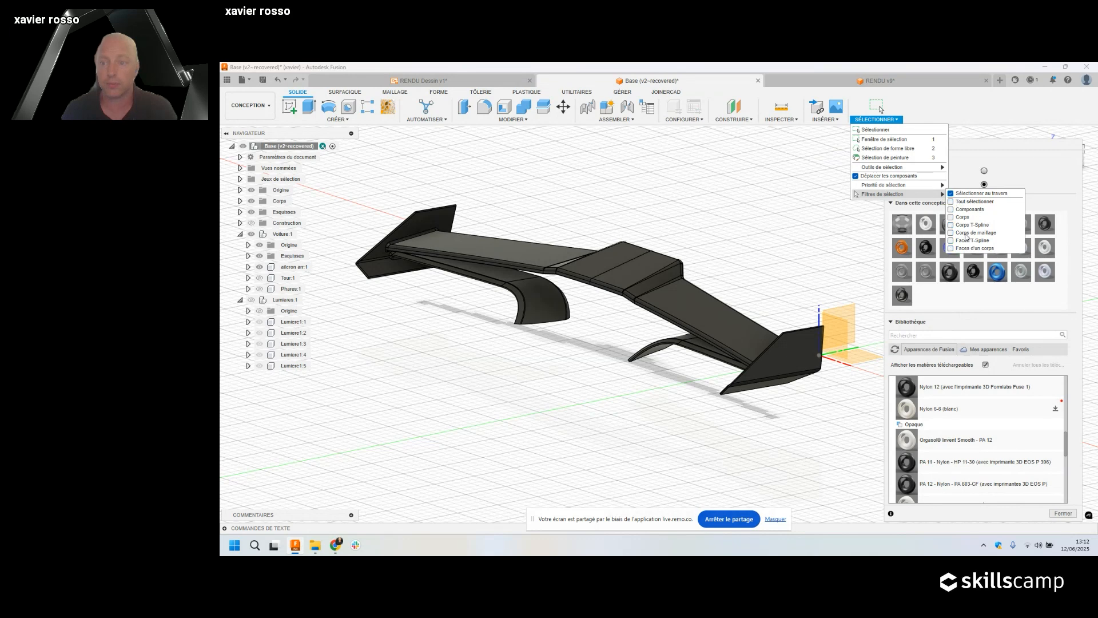
pyautogui.click(950, 248)
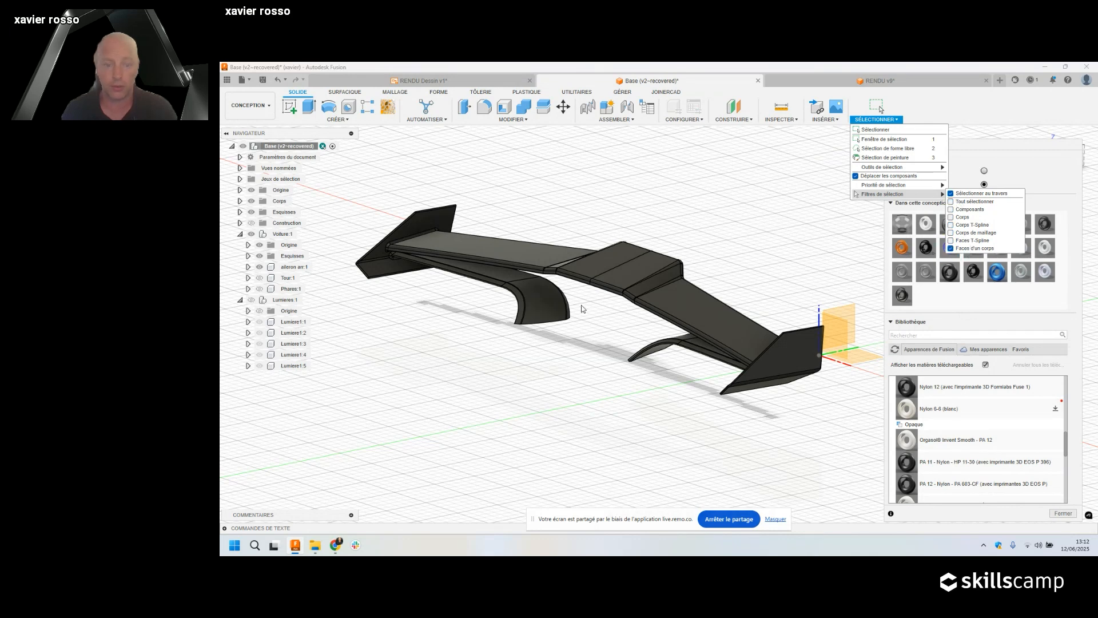
# Window-select the faces of the left and right curved wing supports.
pyautogui.moveTo(574, 289)
pyautogui.keyDown('shift'); pyautogui.mouseDown(button='middle')
pyautogui.moveTo(584, 285)
pyautogui.moveTo(564, 301)
pyautogui.mouseUp(button='middle'); pyautogui.keyUp('shift')
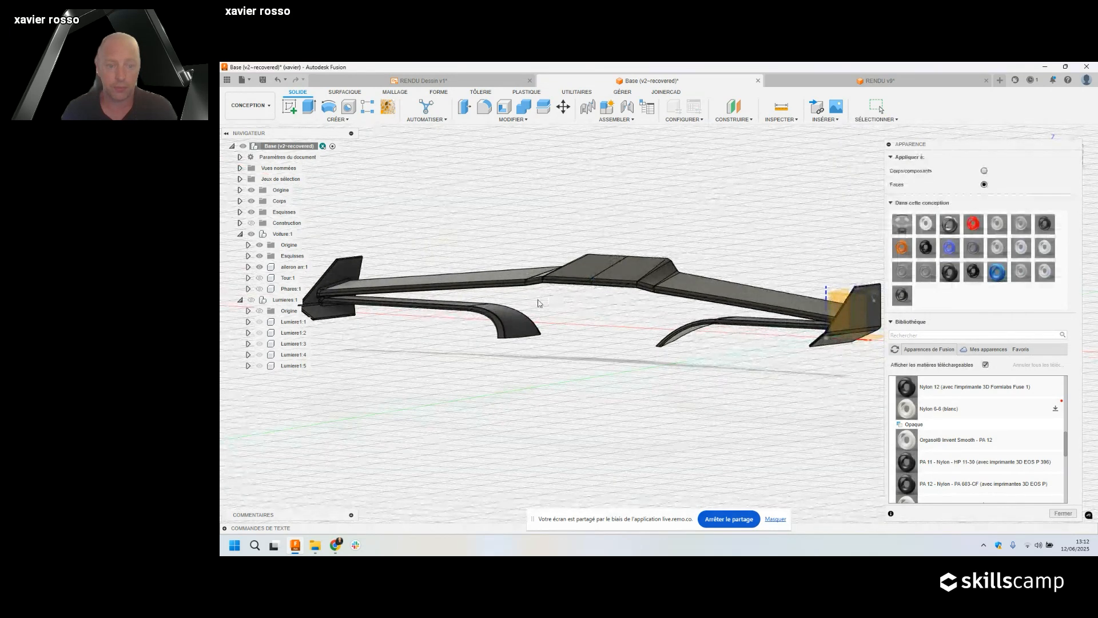
pyautogui.moveTo(636, 306); pyautogui.dragTo(711, 368)
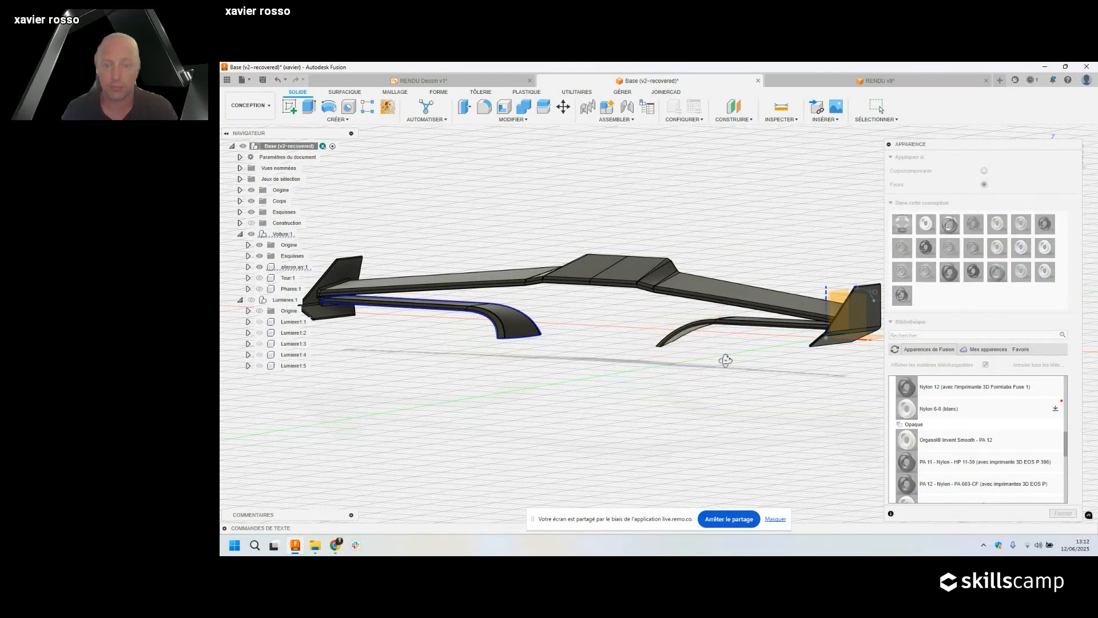
pyautogui.keyDown('shift'); pyautogui.moveTo(726, 361); pyautogui.dragTo(725, 350, button='middle'); pyautogui.keyUp('shift')
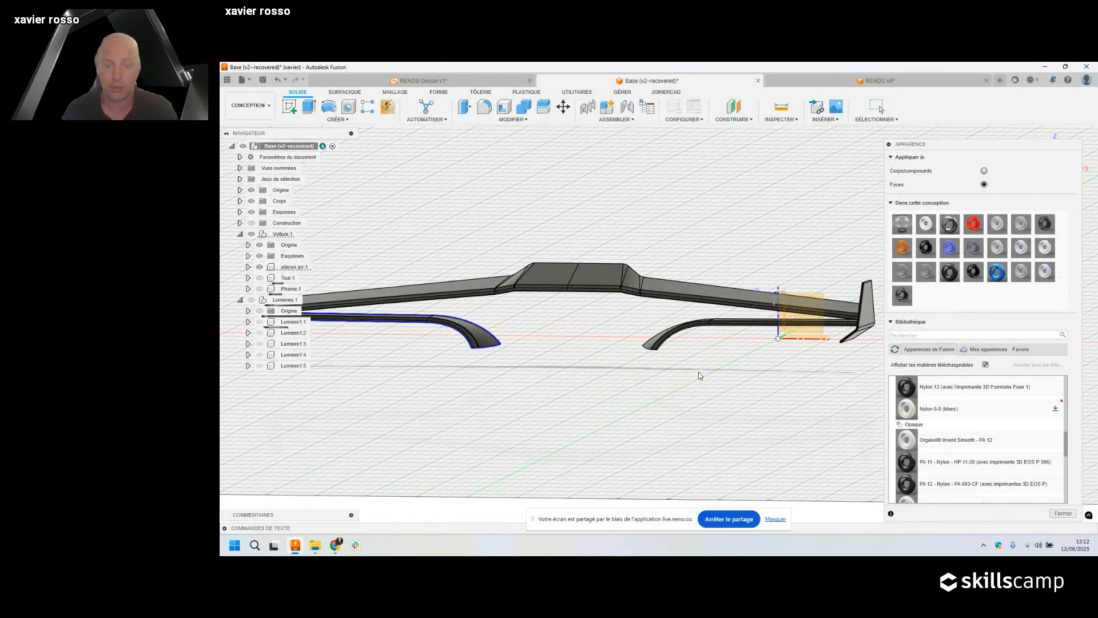
pyautogui.moveTo(617, 403); pyautogui.dragTo(568, 400)
pyautogui.keyDown('shift'); pyautogui.moveTo(646, 380); pyautogui.dragTo(699, 375, button='middle'); pyautogui.keyUp('shift')
pyautogui.moveTo(632, 363)
pyautogui.mouseDown(button='middle')
pyautogui.moveTo(611, 376)
pyautogui.moveTo(620, 363)
pyautogui.mouseUp(button='middle')
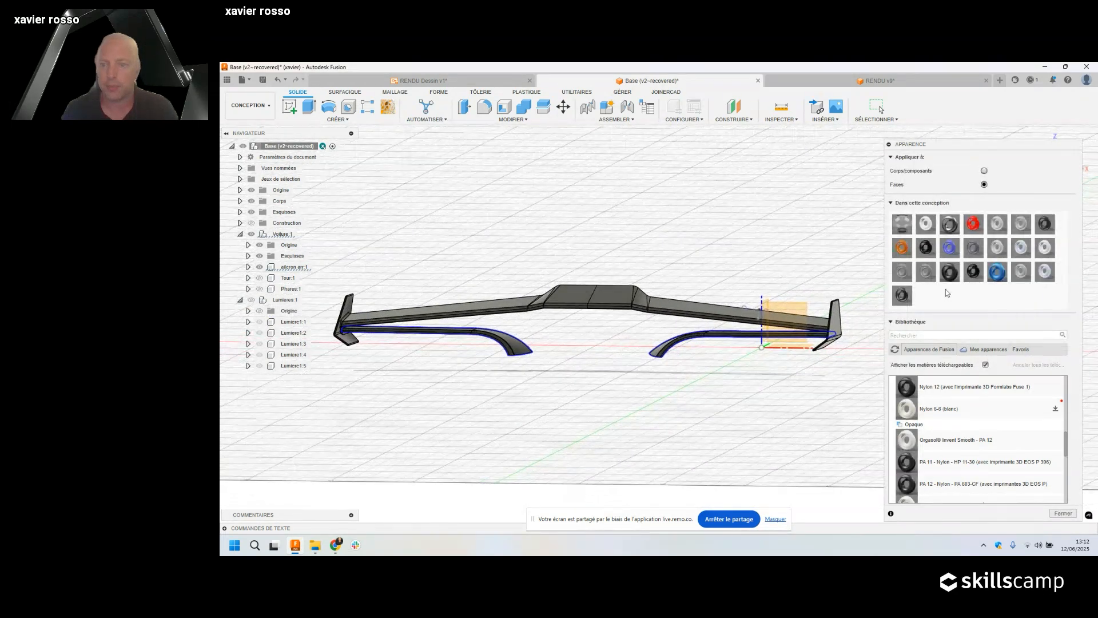
# Drag Aluminium - Linéaire brossé from Métal > Aluminium onto the selected support faces.
pyautogui.click(933, 334)
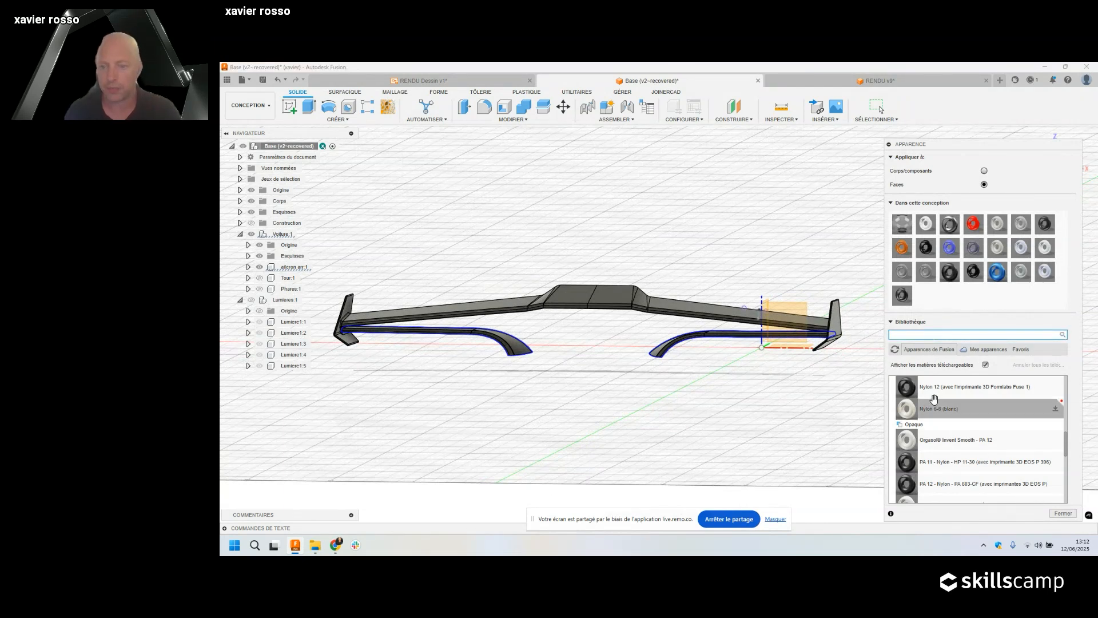
pyautogui.scroll(5, 934, 400)
pyautogui.scroll(1, 934, 401)
pyautogui.click(918, 435)
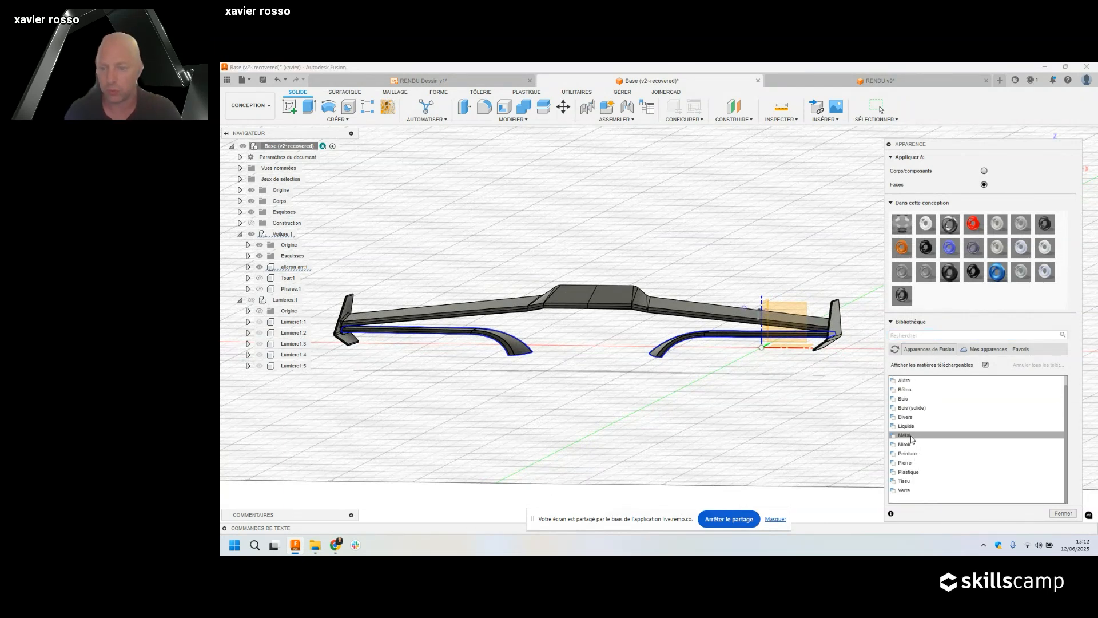
pyautogui.click(918, 453)
pyautogui.scroll(-1, 921, 451)
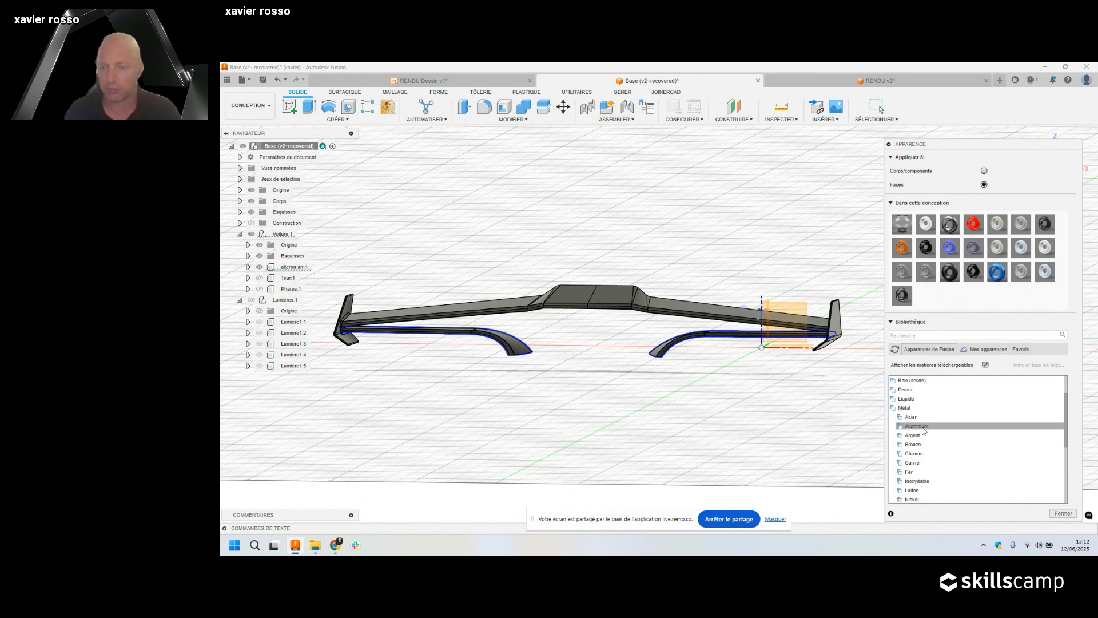
pyautogui.scroll(-1, 938, 426)
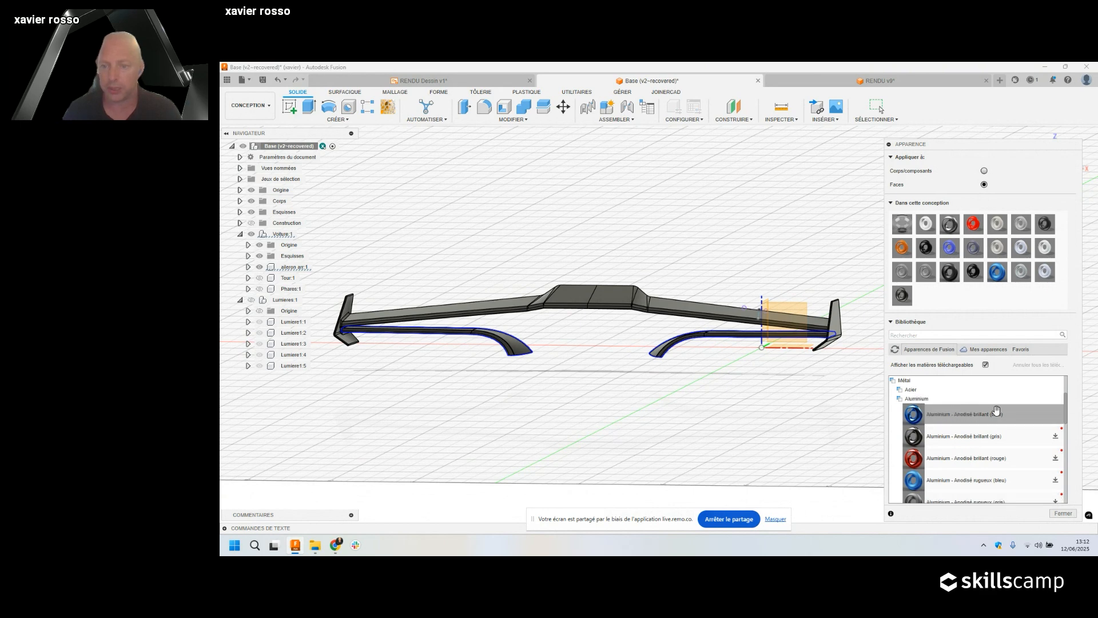
pyautogui.scroll(-1, 989, 412)
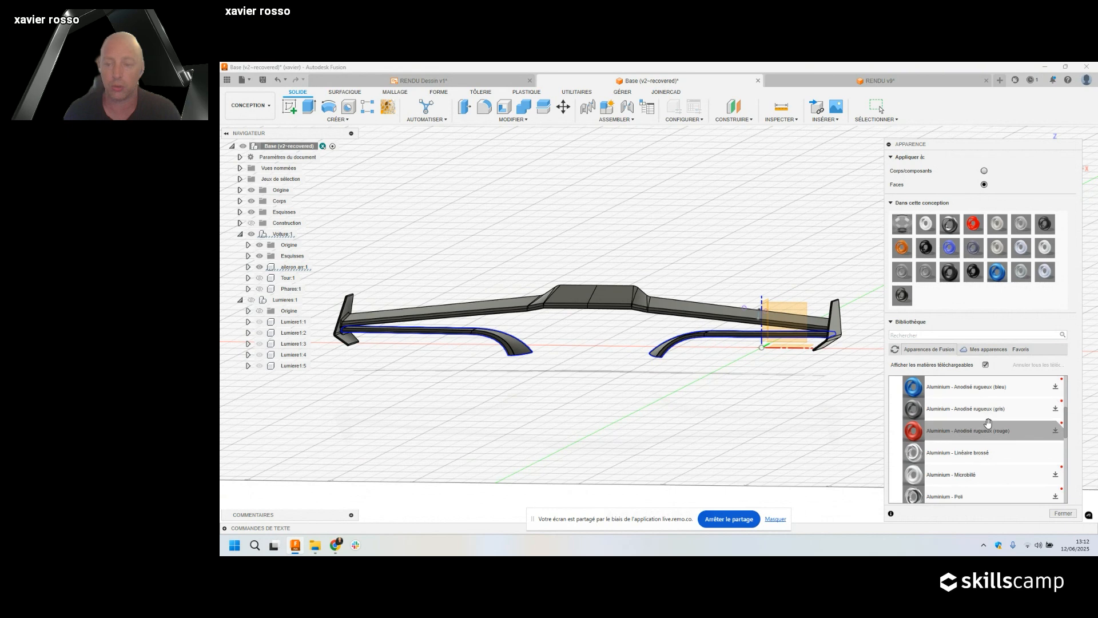
pyautogui.scroll(-3, 984, 420)
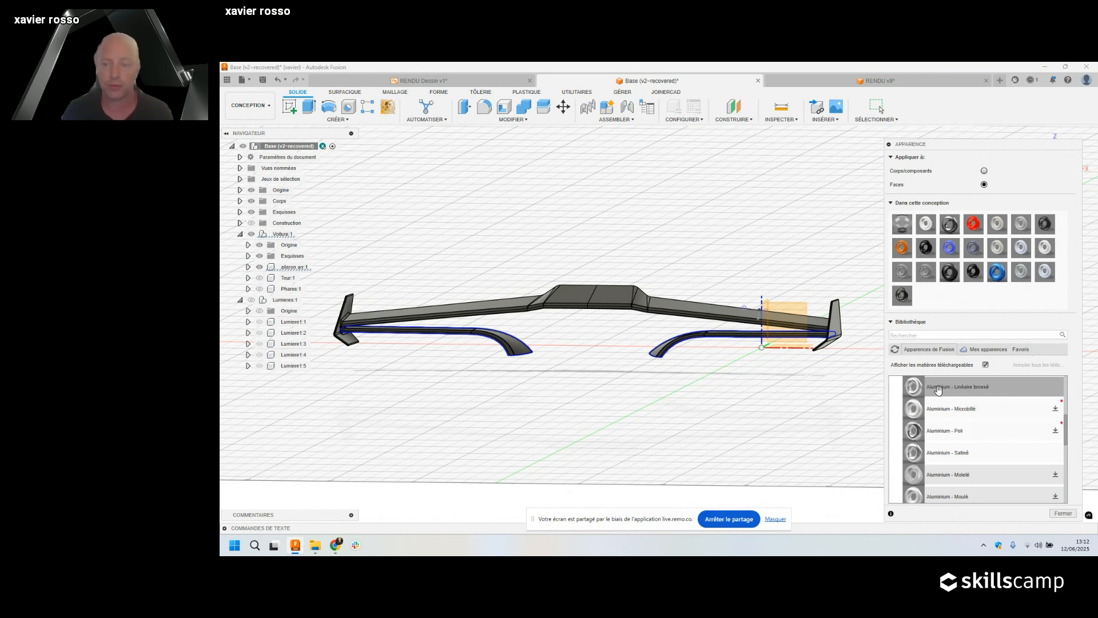
pyautogui.moveTo(961, 389); pyautogui.dragTo(689, 351)
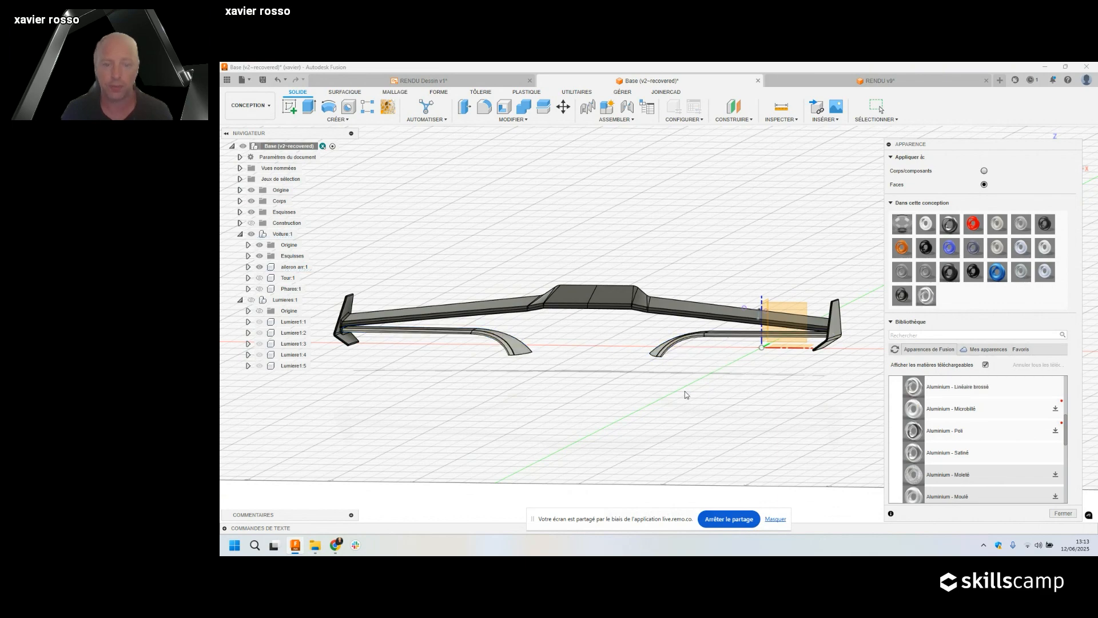
pyautogui.scroll(-2, 530, 334)
pyautogui.scroll(10, 613, 332)
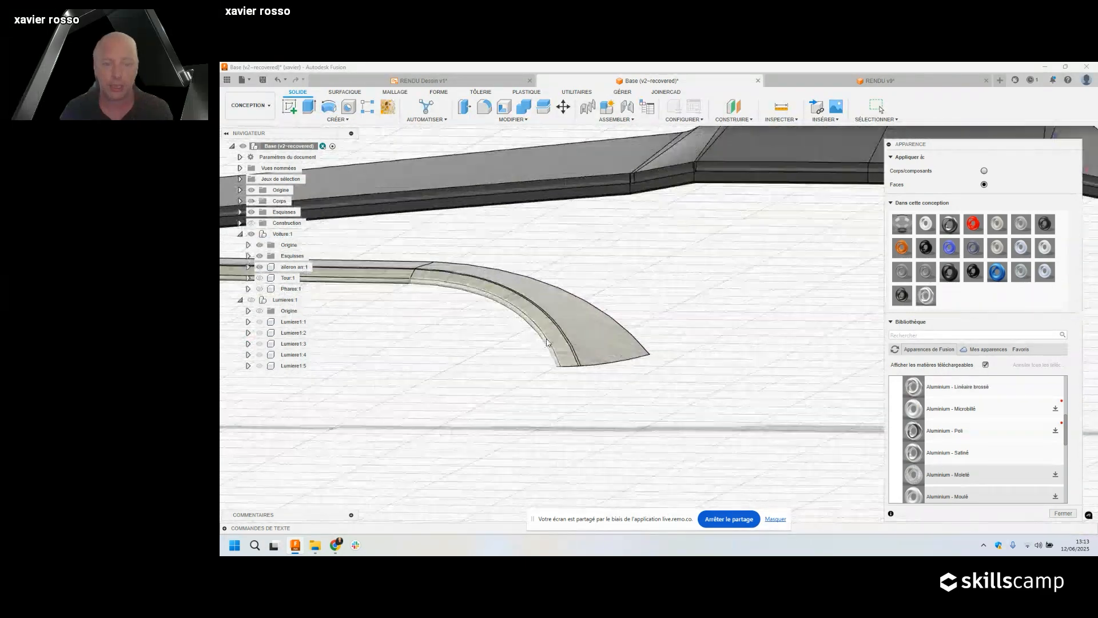
pyautogui.keyDown('shift'); pyautogui.moveTo(613, 332); pyautogui.dragTo(547, 350, button='middle'); pyautogui.keyUp('shift')
pyautogui.scroll(-3, 761, 269)
pyautogui.scroll(10, 722, 277)
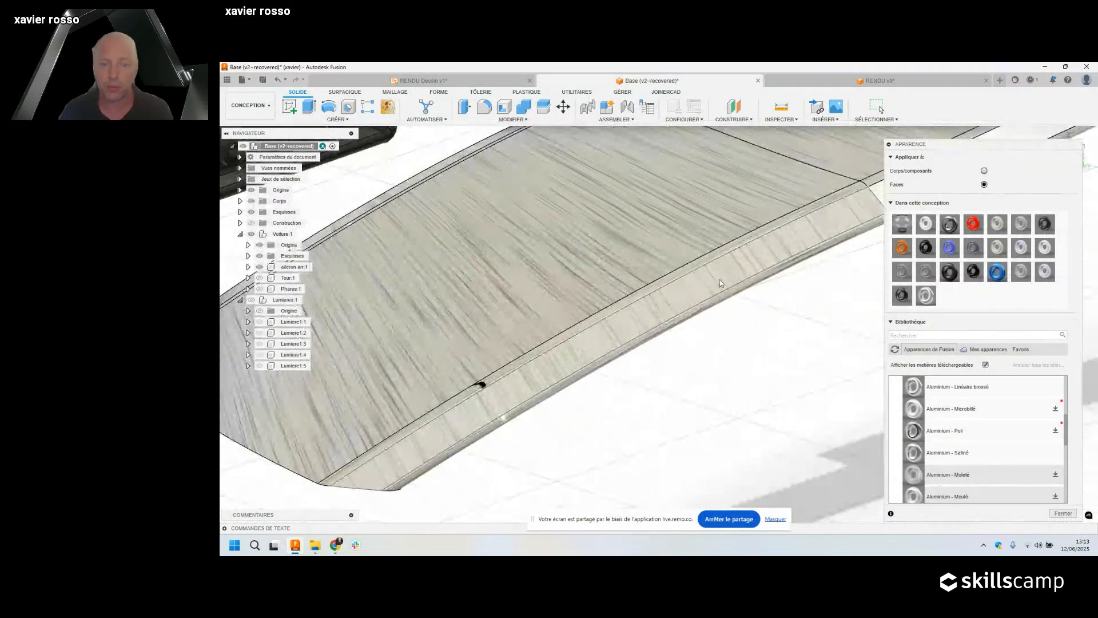
pyautogui.scroll(-5, 684, 301)
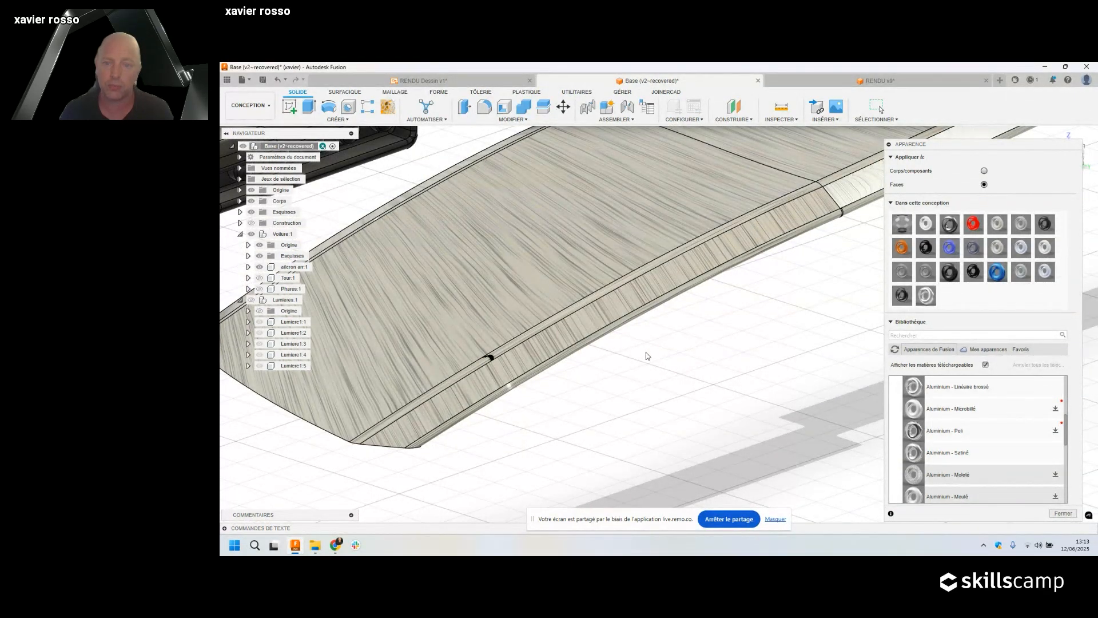
pyautogui.scroll(-10, 646, 354)
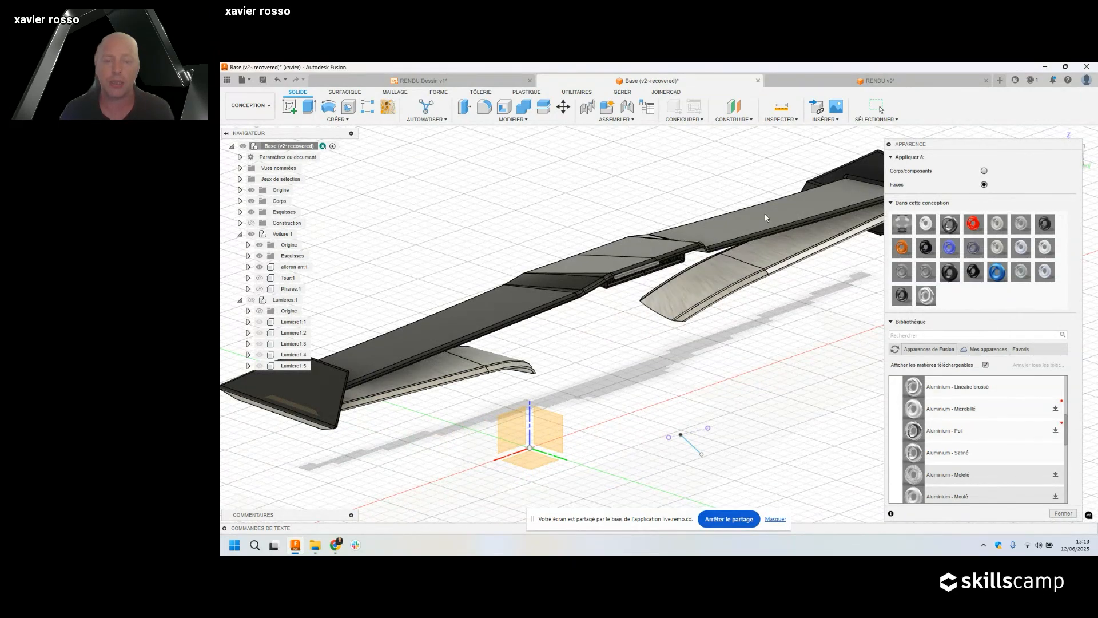
pyautogui.keyDown('shift'); pyautogui.moveTo(766, 345); pyautogui.dragTo(721, 326, button='middle'); pyautogui.keyUp('shift')
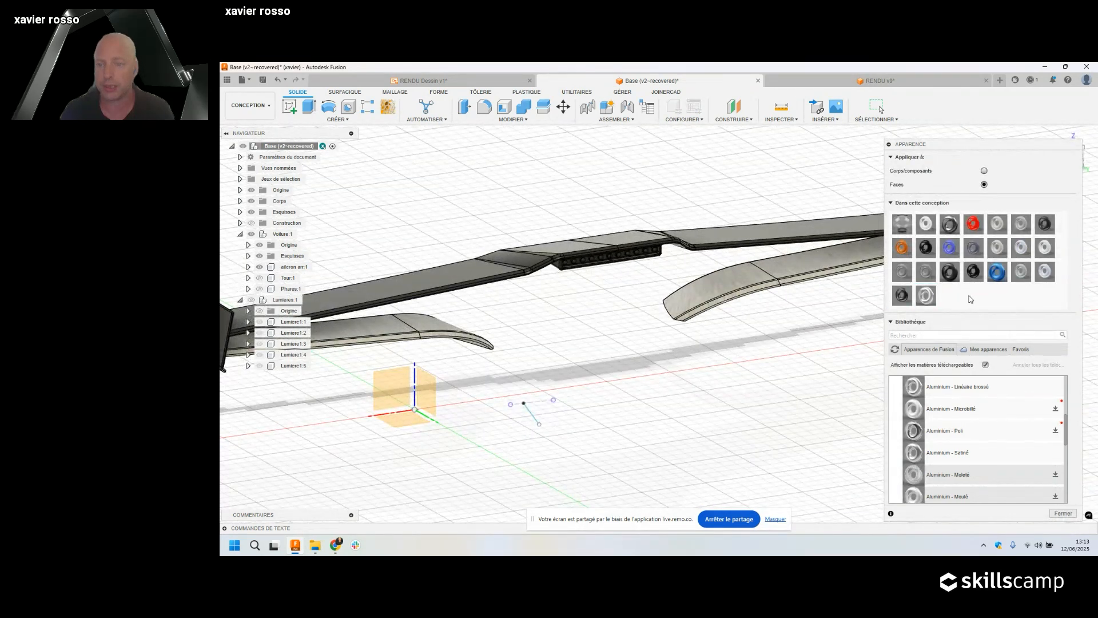
# Duplicate the PA 12 Nylon appearance and apply the copy to the wing's centre faces.
pyautogui.rightClick(903, 296)
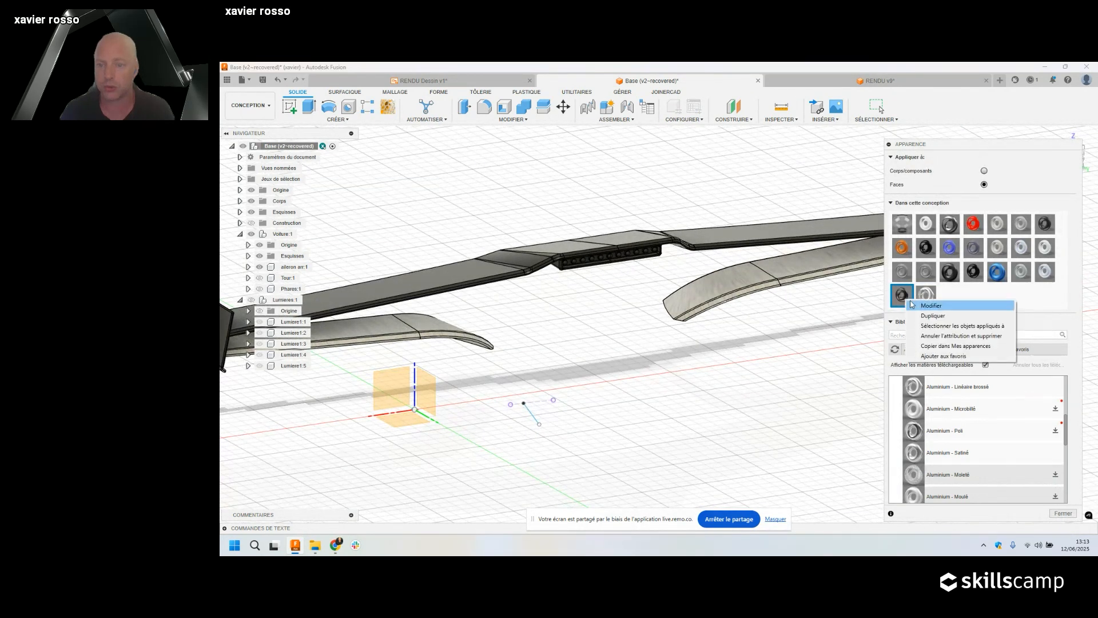
pyautogui.click(938, 318)
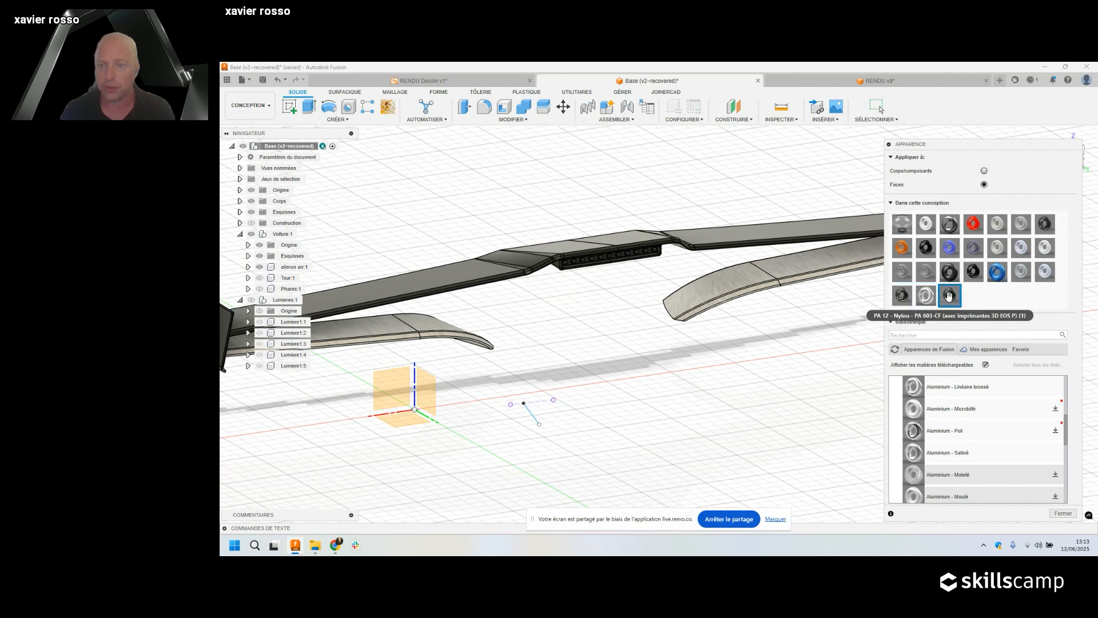
pyautogui.scroll(-3, 734, 219)
pyautogui.scroll(-1, 734, 220)
pyautogui.keyDown('shift'); pyautogui.moveTo(721, 211); pyautogui.dragTo(675, 208, button='middle'); pyautogui.keyUp('shift')
pyautogui.moveTo(742, 202); pyautogui.dragTo(592, 247)
pyautogui.moveTo(950, 295); pyautogui.dragTo(787, 236)
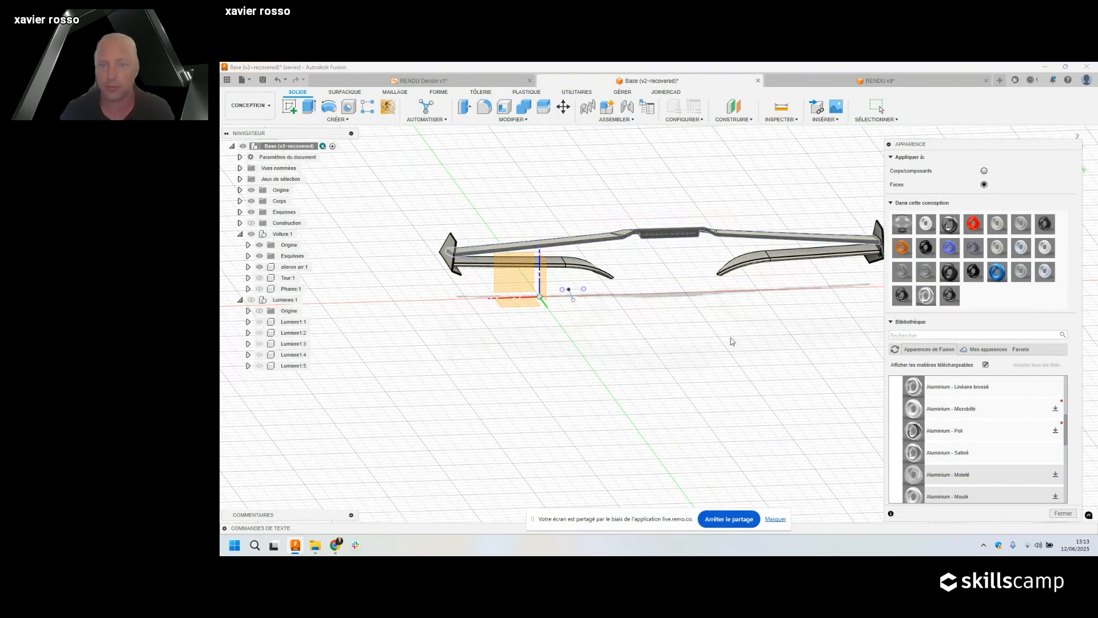
# Remove all unused appearances from the design's appearance list.
pyautogui.keyDown('shift'); pyautogui.moveTo(710, 380); pyautogui.dragTo(857, 364, button='middle'); pyautogui.keyUp('shift')
pyautogui.rightClick(978, 301)
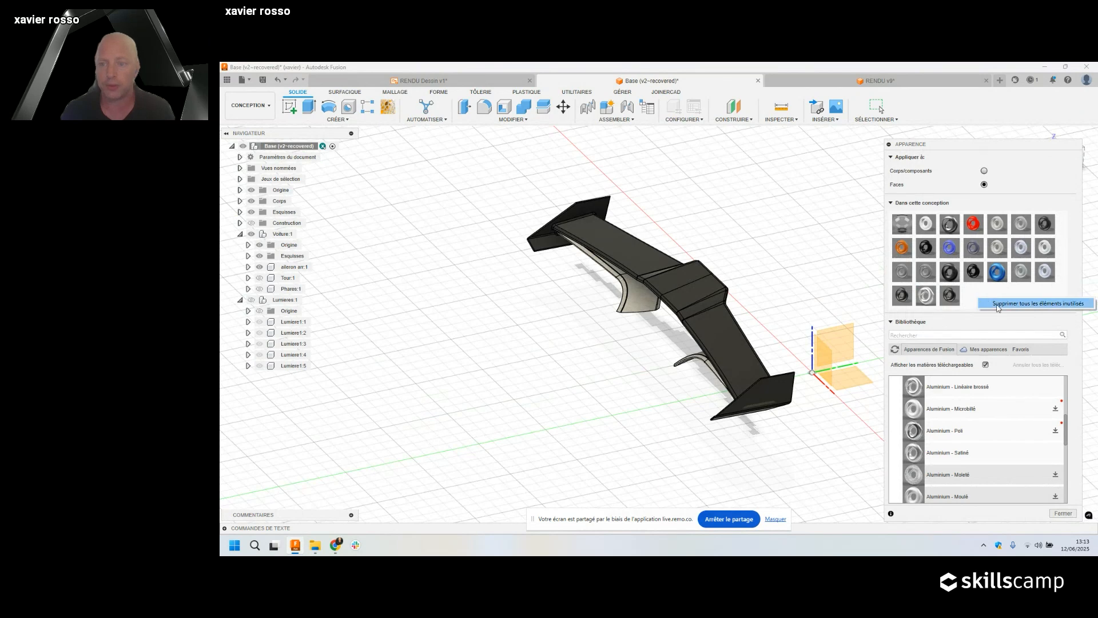
pyautogui.click(998, 304)
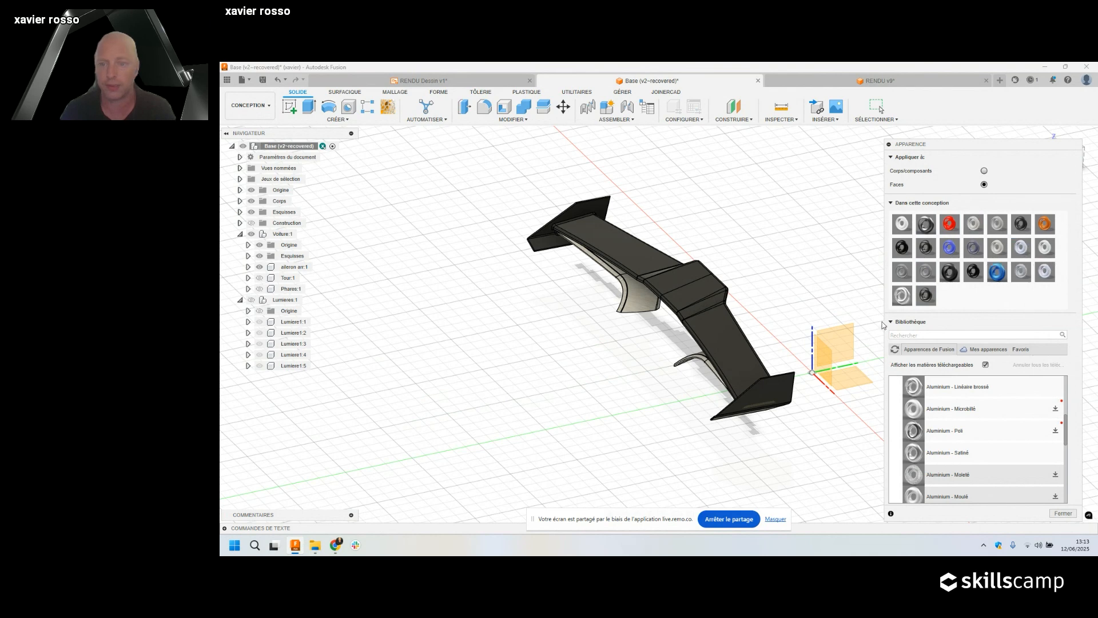
pyautogui.moveTo(735, 337); pyautogui.dragTo(703, 340, button='middle')
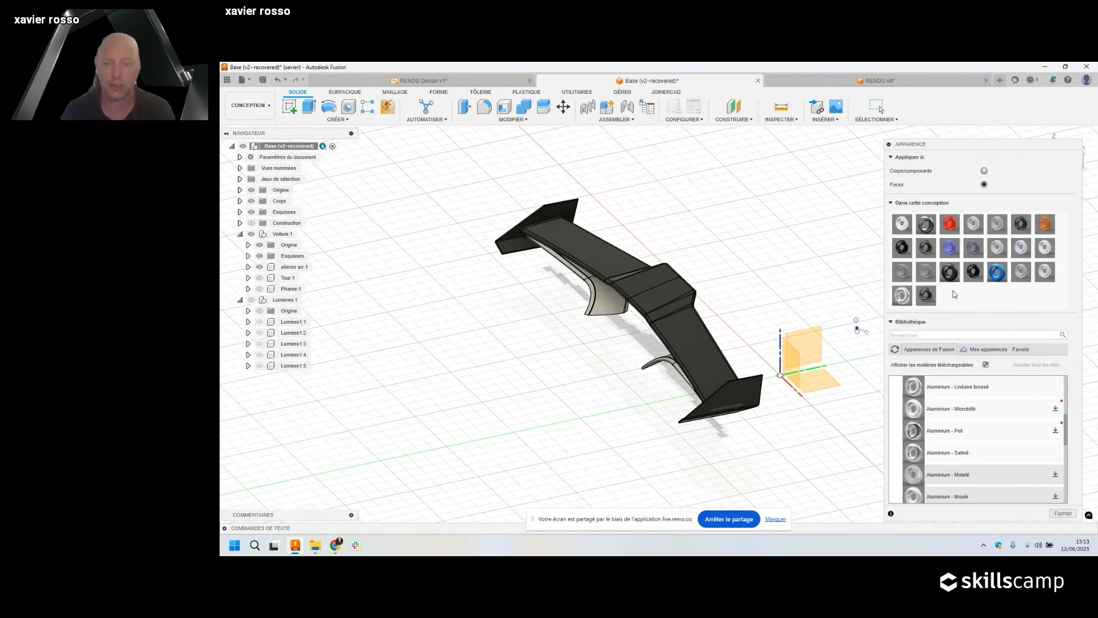
pyautogui.click(257, 112)
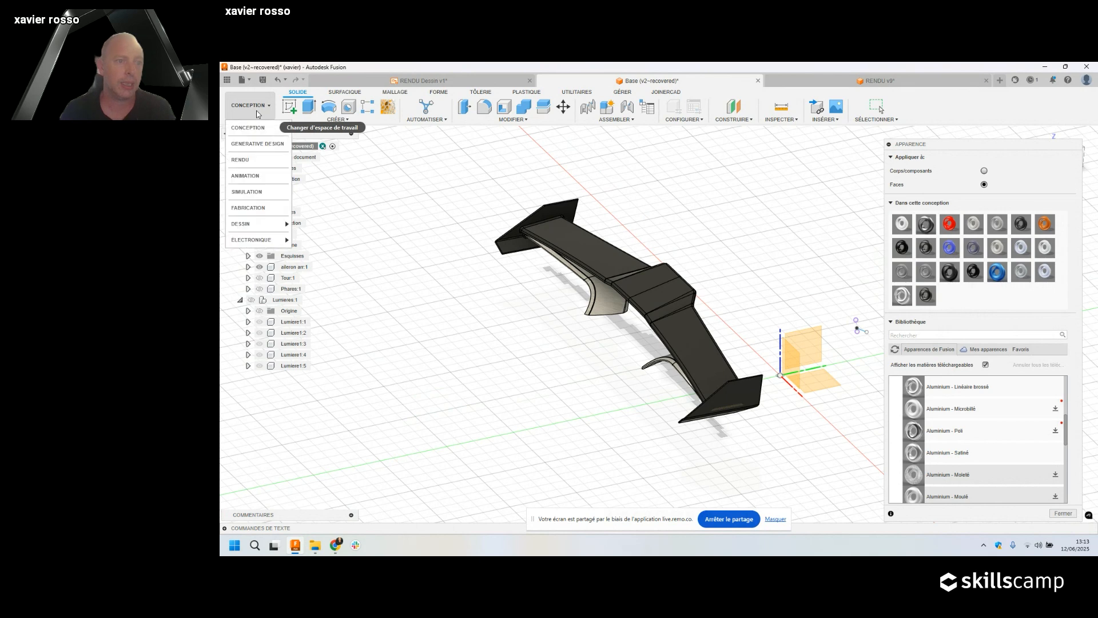
pyautogui.click(255, 161)
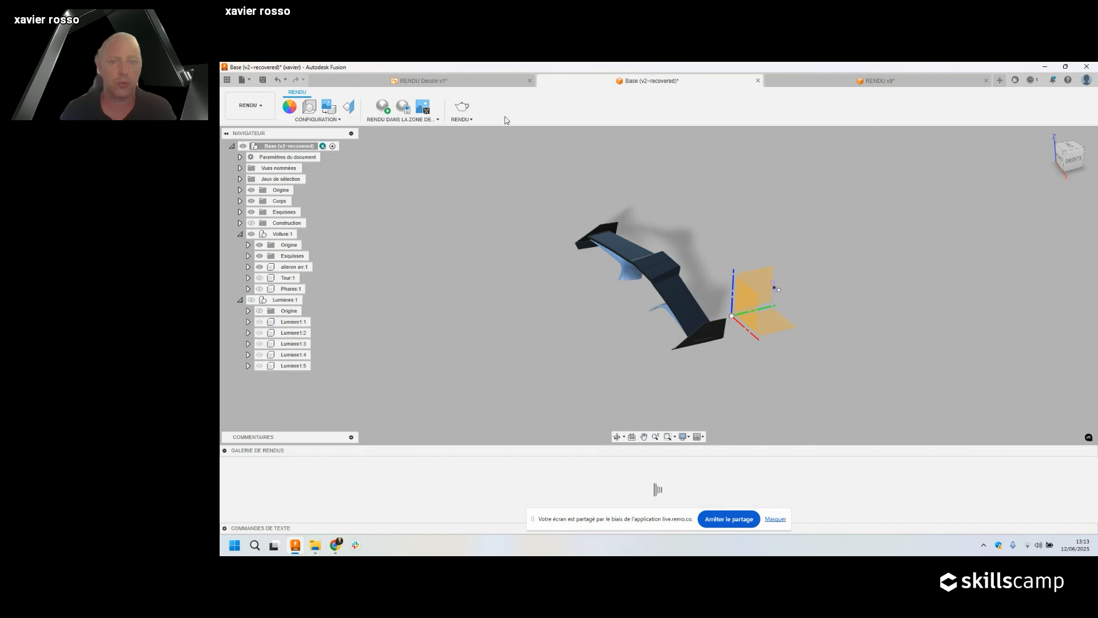
pyautogui.keyDown('shift'); pyautogui.moveTo(663, 335); pyautogui.dragTo(643, 374, button='middle'); pyautogui.keyUp('shift')
pyautogui.moveTo(543, 372); pyautogui.dragTo(649, 352, button='middle')
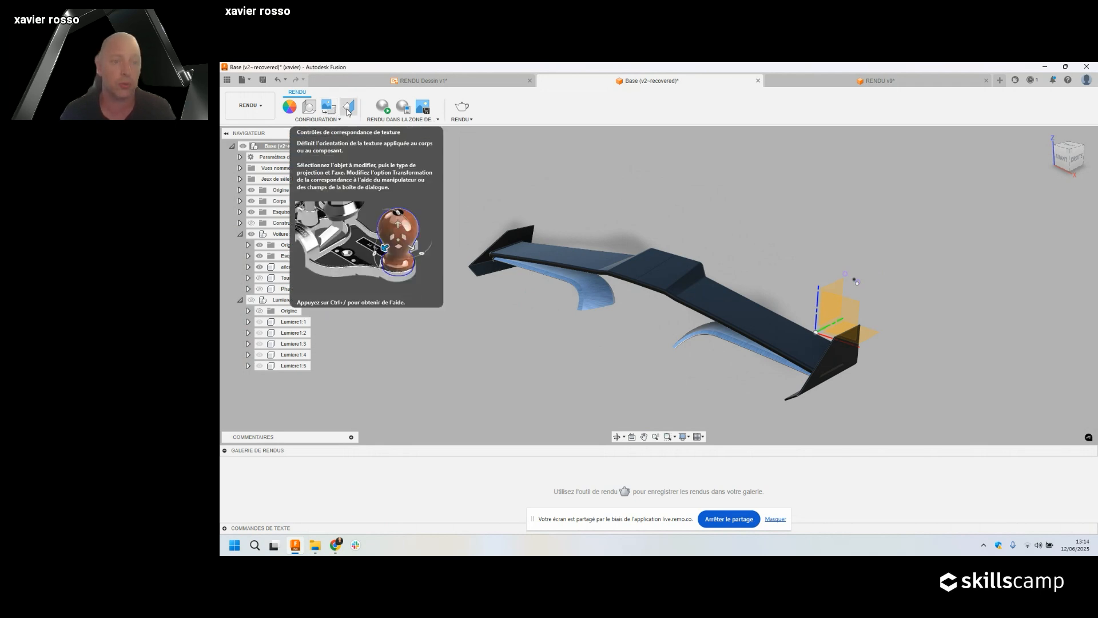
pyautogui.scroll(10, 572, 294)
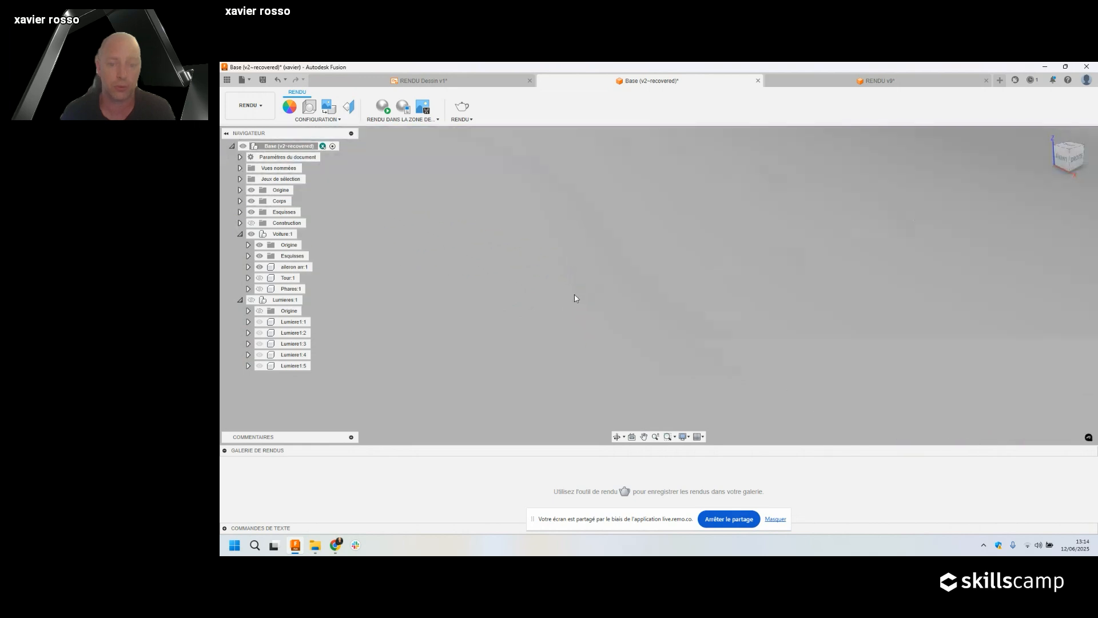
# Set Texture Map Controls projection to Box for both wing halves.
pyautogui.scroll(-3, 575, 294)
pyautogui.scroll(7, 575, 294)
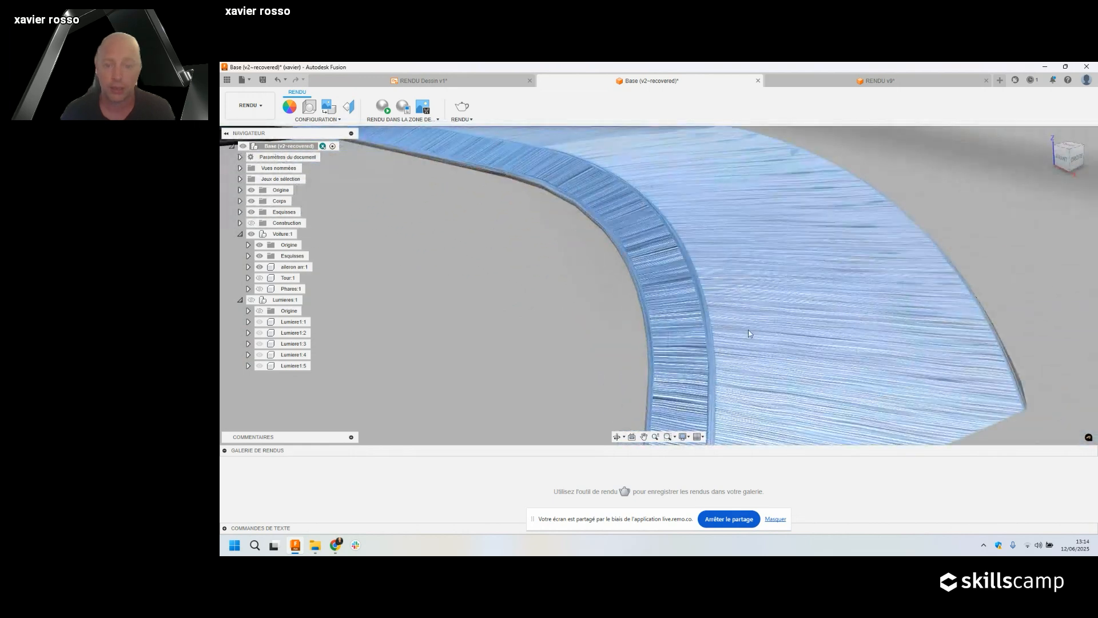
pyautogui.scroll(-4, 747, 305)
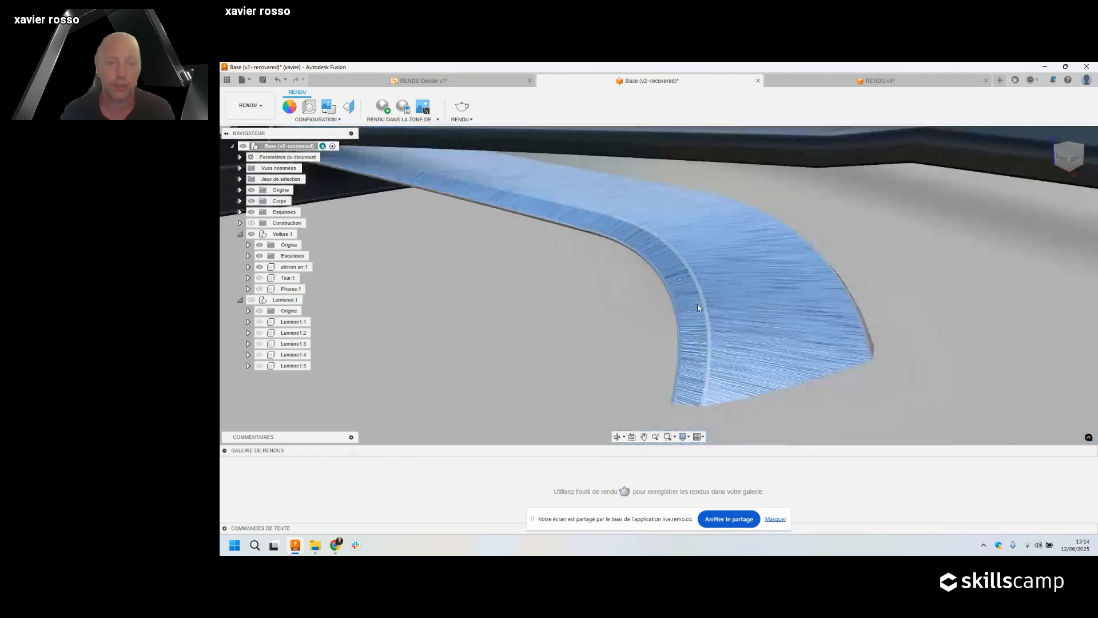
pyautogui.click(350, 107)
pyautogui.scroll(-5, 650, 248)
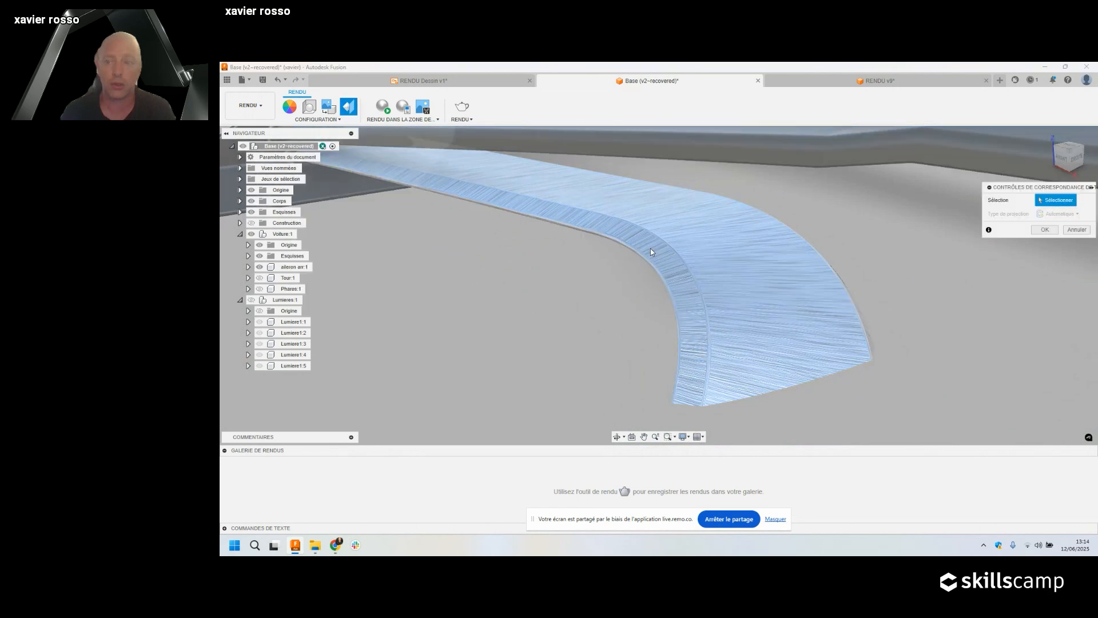
pyautogui.scroll(-5, 653, 251)
pyautogui.click(703, 240)
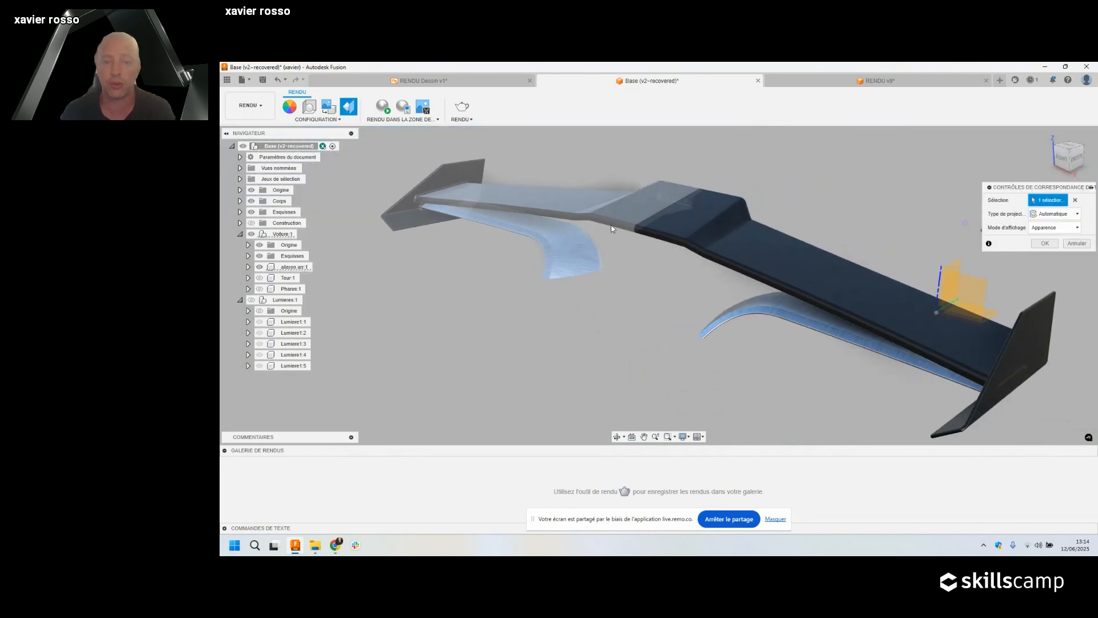
pyautogui.click(702, 238)
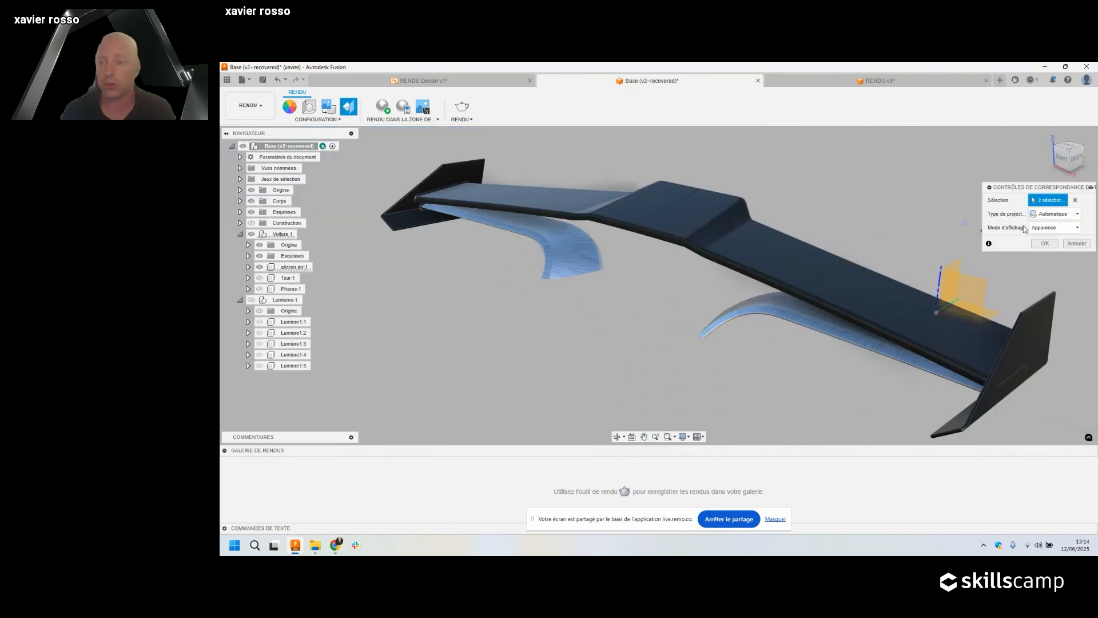
pyautogui.click(1056, 216)
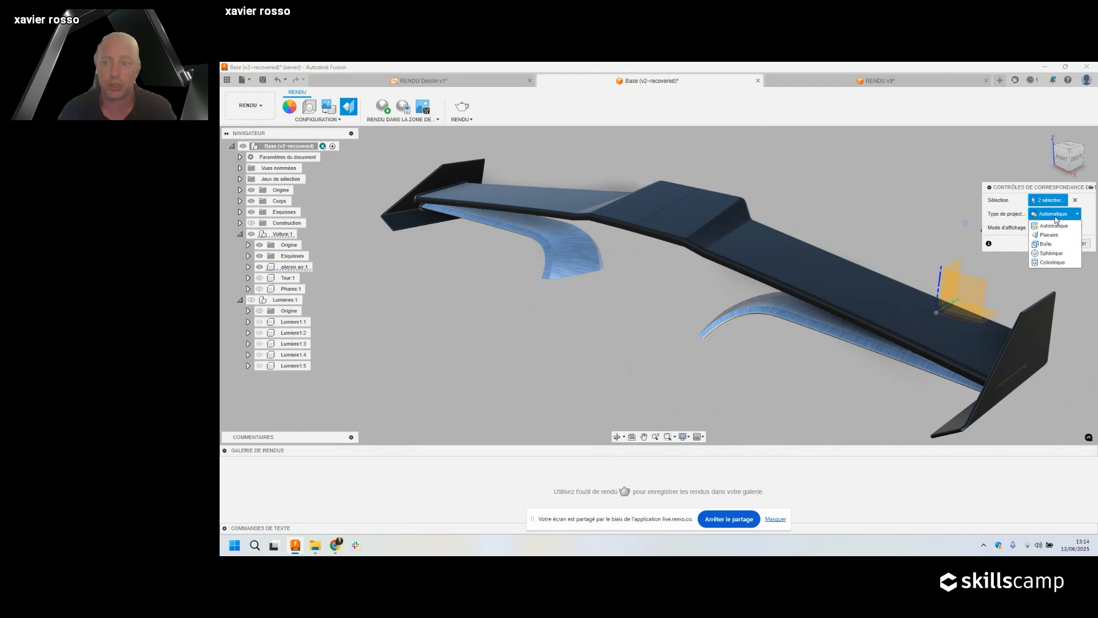
pyautogui.click(1050, 248)
pyautogui.scroll(4, 514, 232)
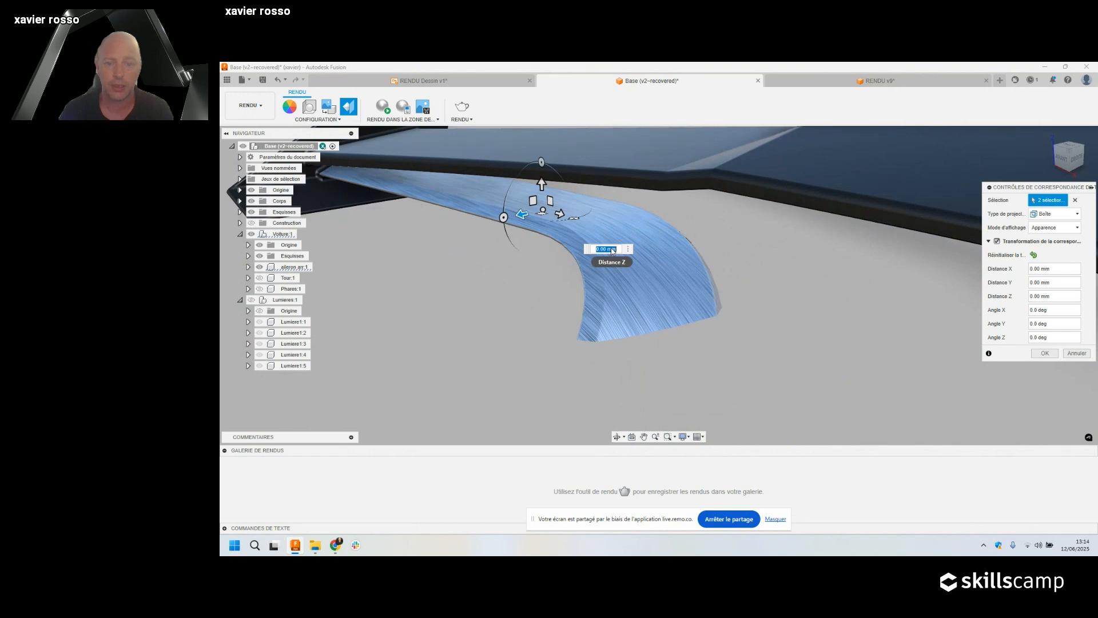
pyautogui.scroll(3, 601, 300)
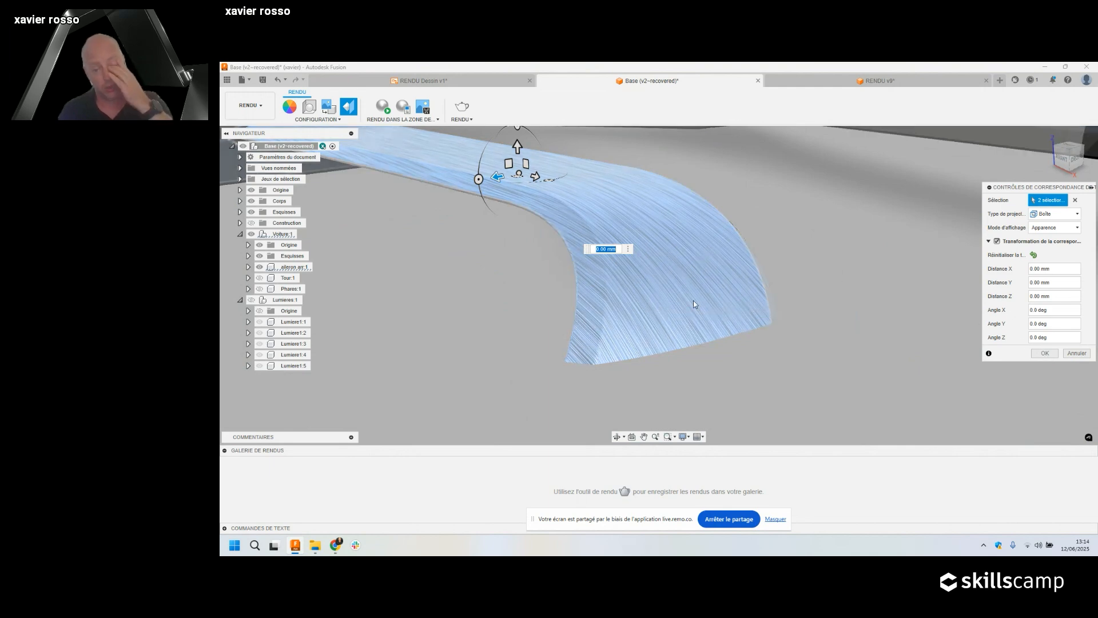
pyautogui.click(1043, 353)
# Orbit to an angled view of the spoiler and bring up the Appearance panel.
pyautogui.scroll(5, 777, 331)
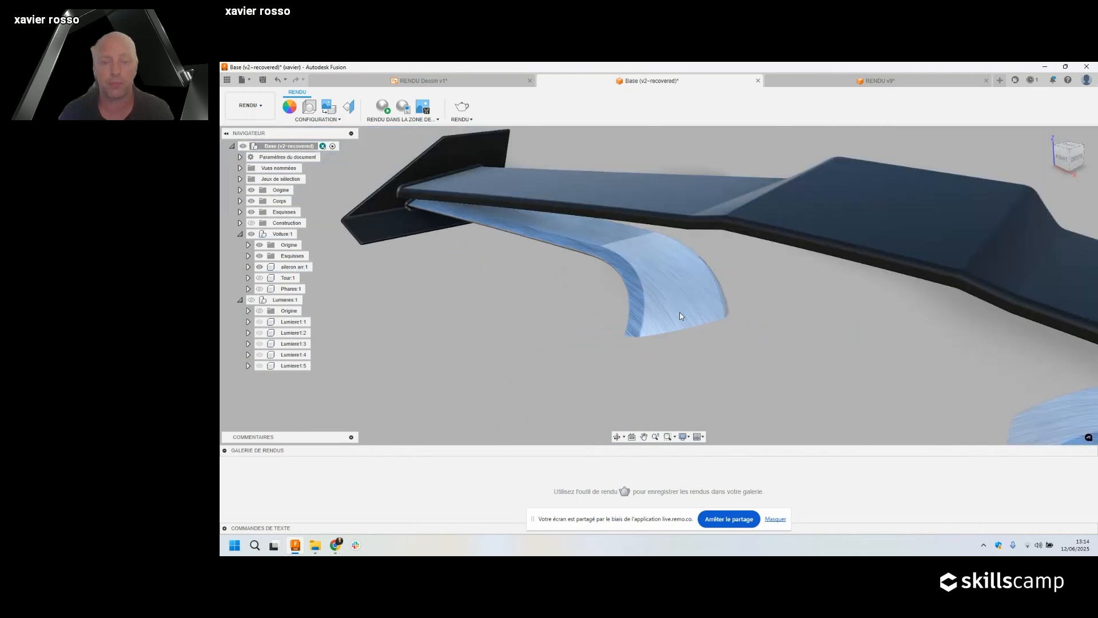
pyautogui.keyDown('shift'); pyautogui.moveTo(682, 323); pyautogui.dragTo(541, 303, button='middle'); pyautogui.keyUp('shift')
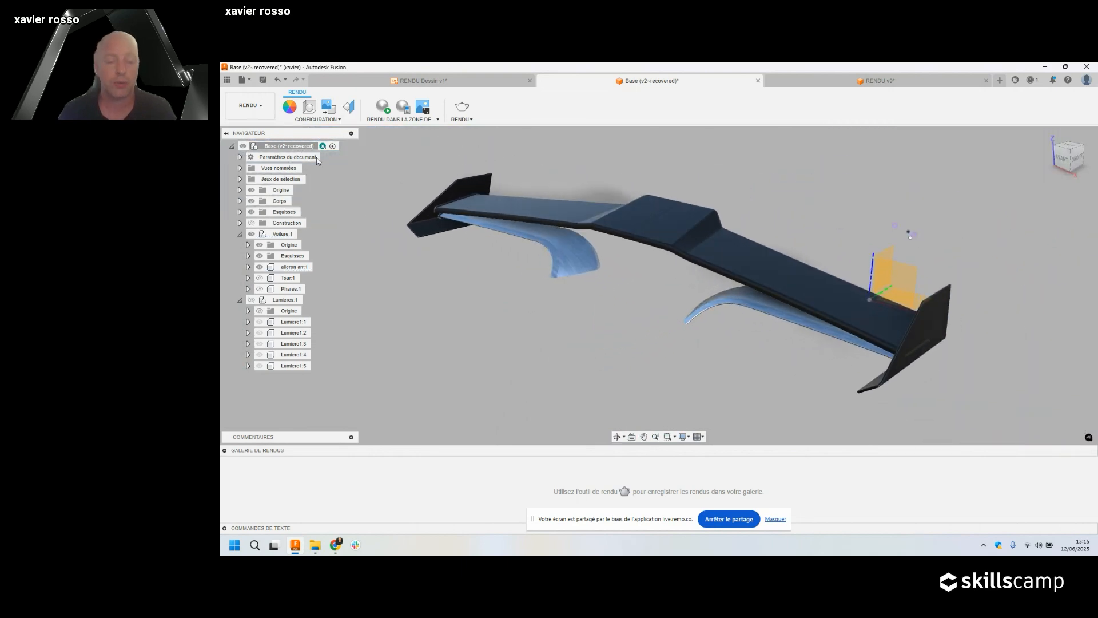
pyautogui.click(288, 112)
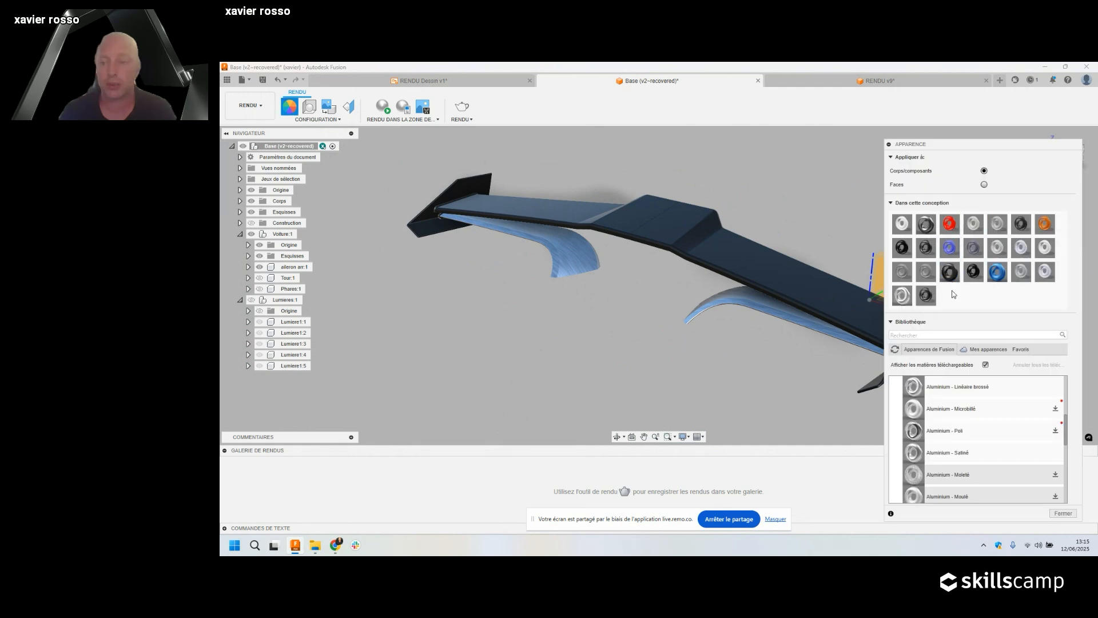
pyautogui.scroll(-3, 704, 318)
pyautogui.moveTo(707, 322); pyautogui.dragTo(615, 323, button='middle')
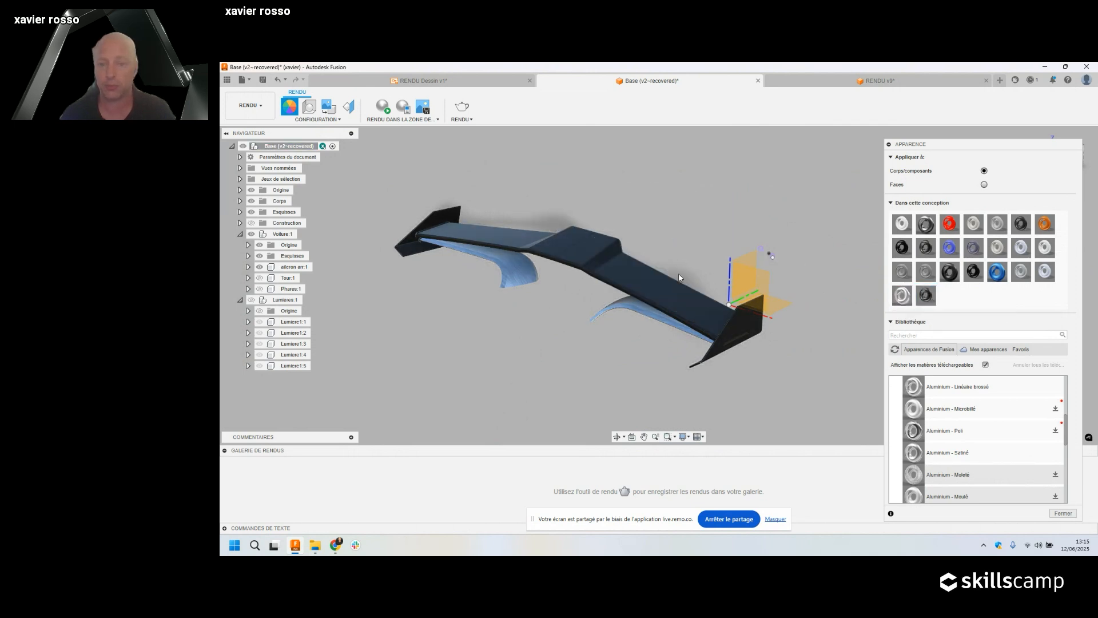
# Select the bodies using the PA 12 nylon appearance and open that appearance for editing.
pyautogui.rightClick(929, 293)
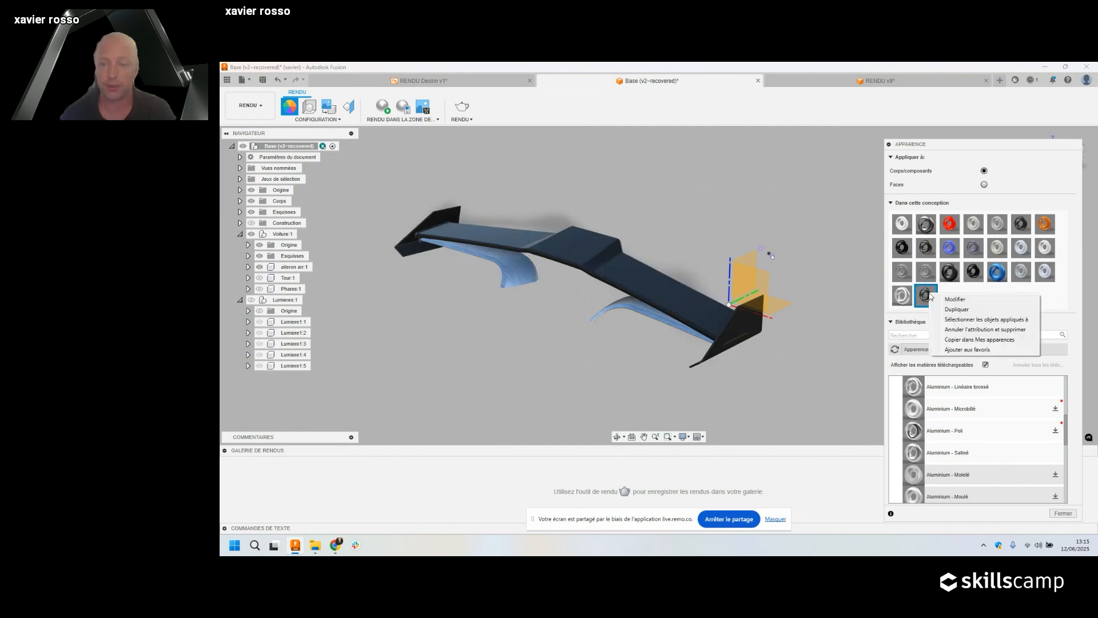
pyautogui.click(962, 320)
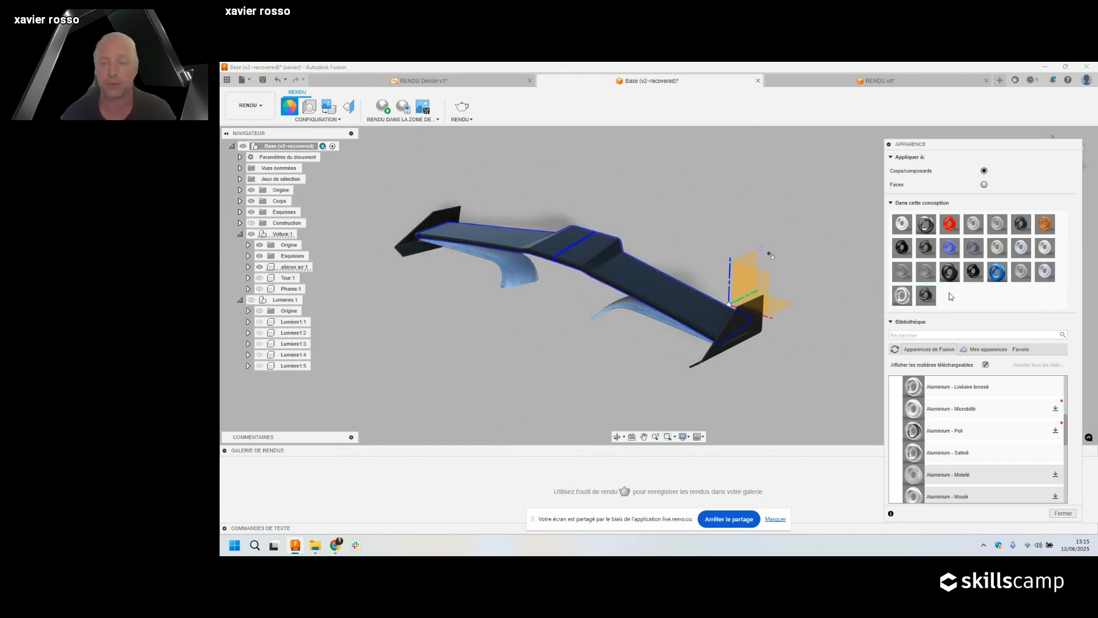
pyautogui.doubleClick(926, 295)
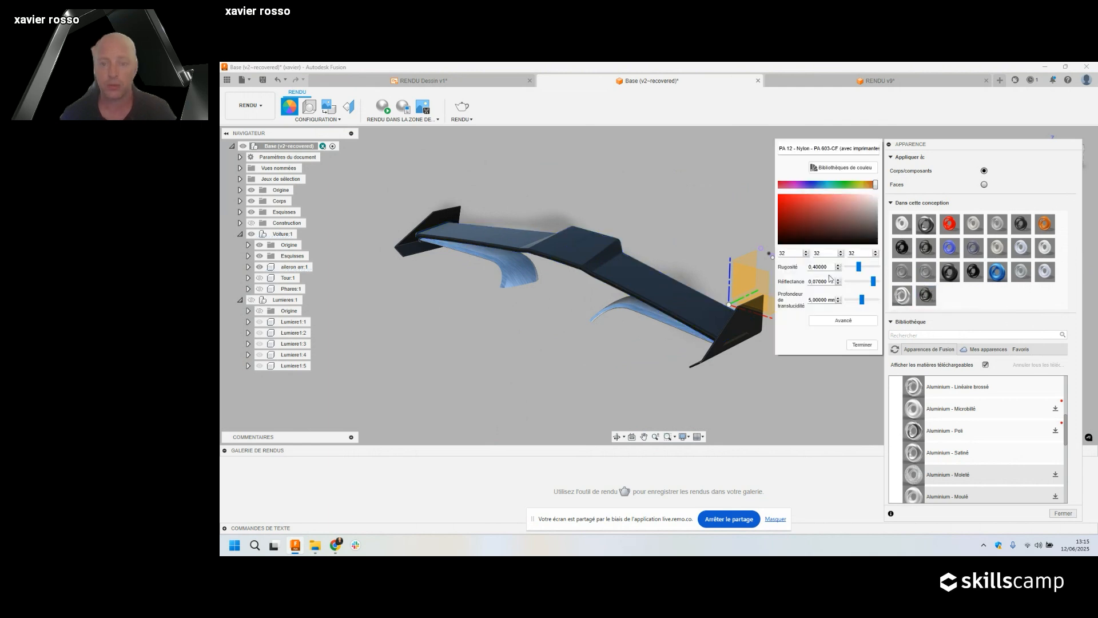
# Open the Material Editor for PA 12 nylon (1) and enlarge it to reveal Advanced Effects Controls.
pyautogui.click(846, 321)
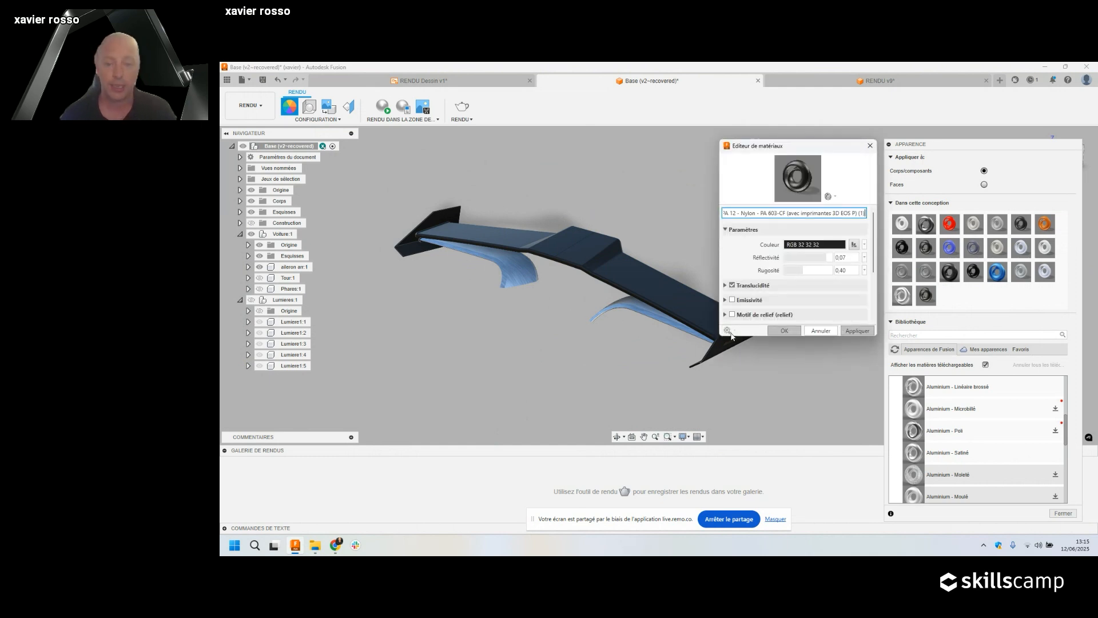
pyautogui.moveTo(720, 337); pyautogui.dragTo(664, 471)
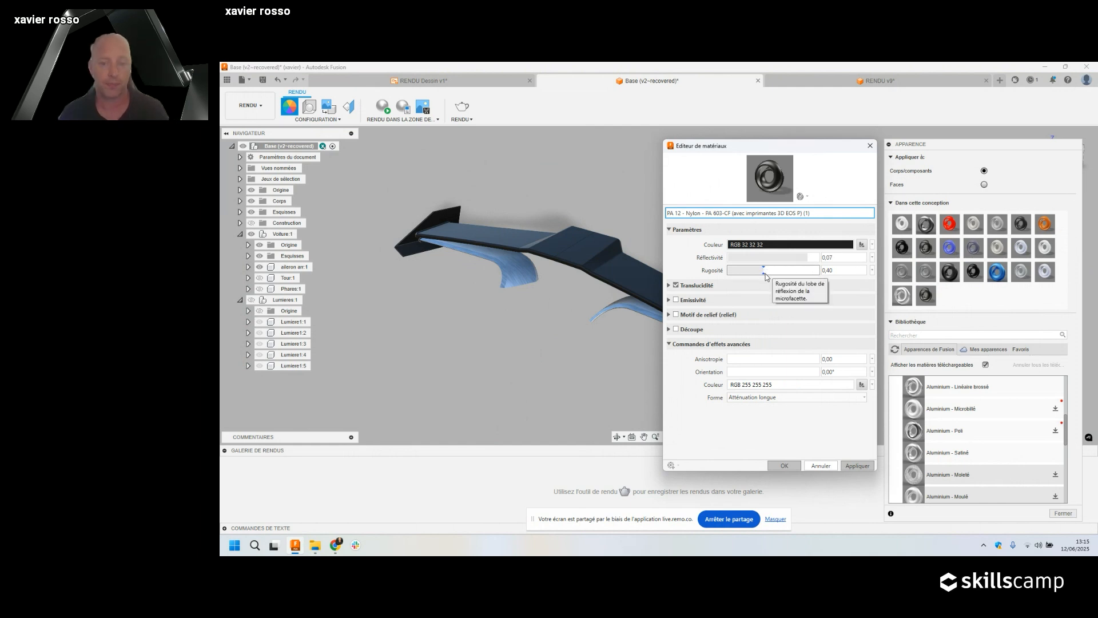
pyautogui.moveTo(316, 545)
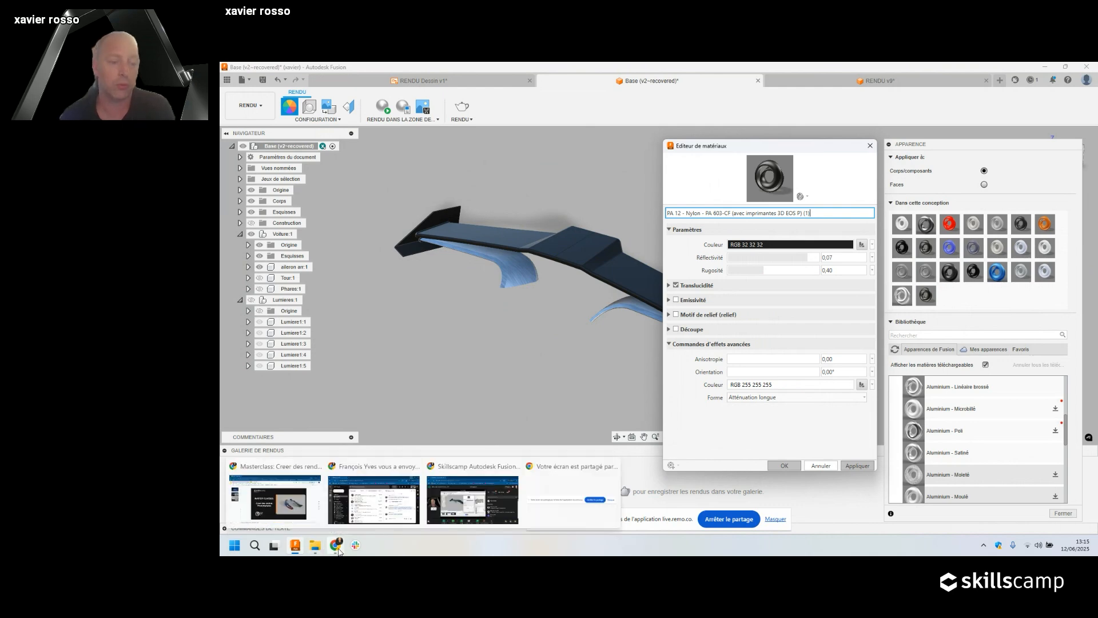
# Maximize Explorer and show the nested carbon-fiber-unity texture folder as extra-large icons.
pyautogui.click(277, 495)
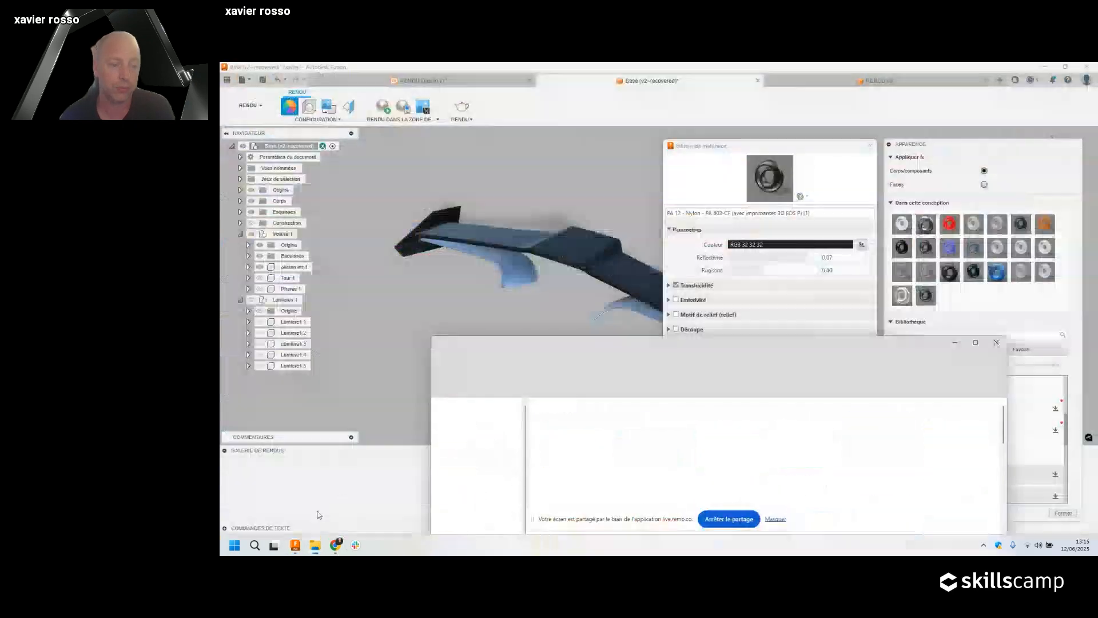
pyautogui.moveTo(710, 65); pyautogui.dragTo(711, 66)
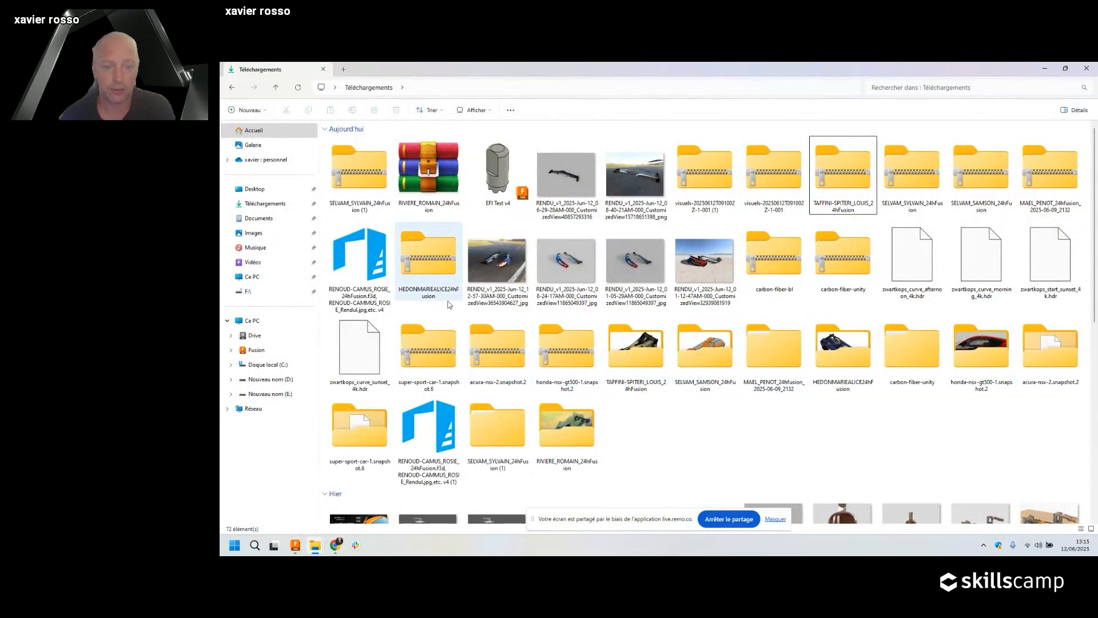
pyautogui.doubleClick(909, 346)
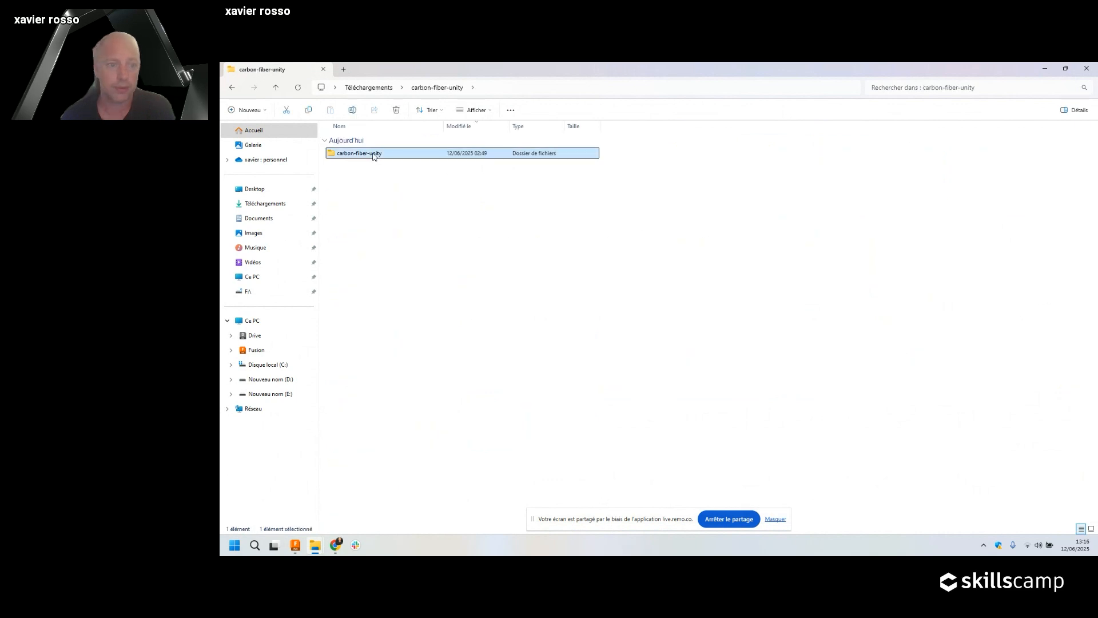
pyautogui.doubleClick(377, 157)
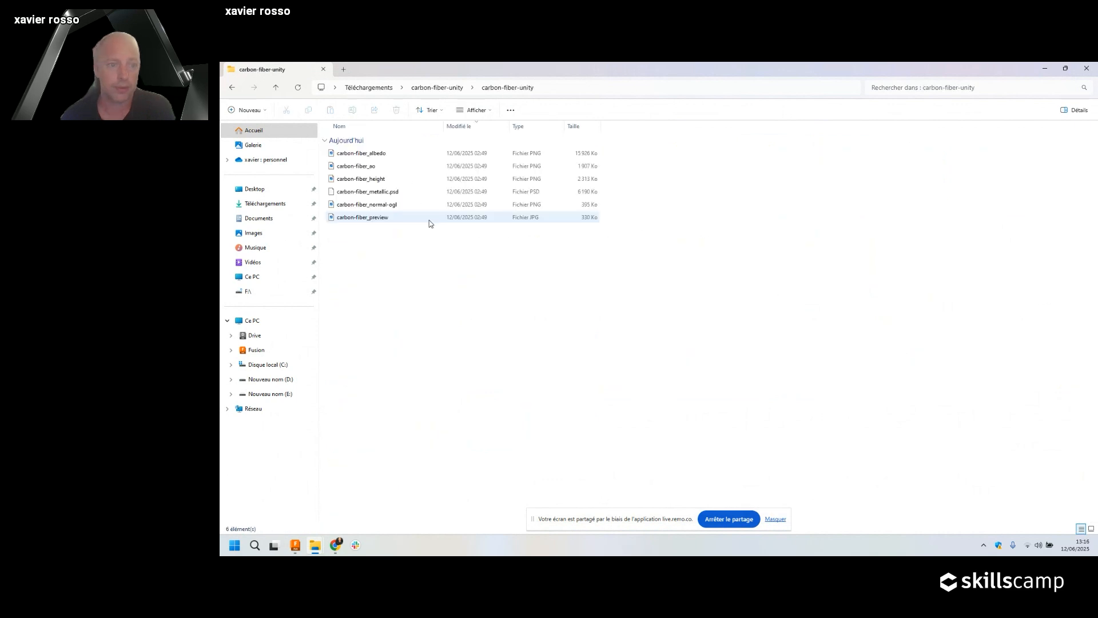
pyautogui.click(475, 110)
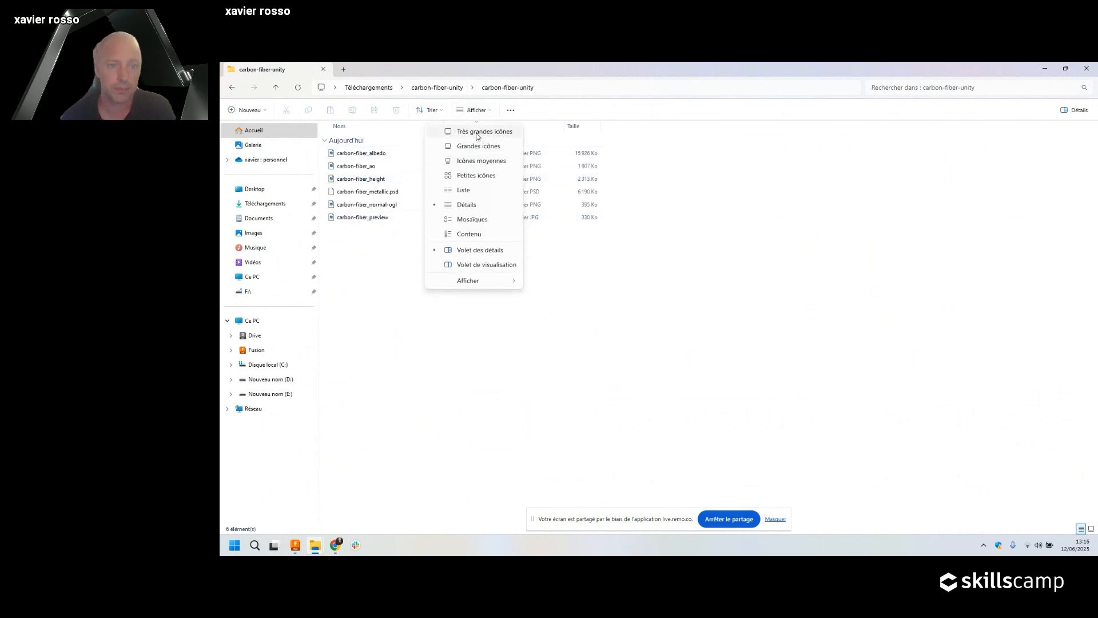
pyautogui.click(477, 134)
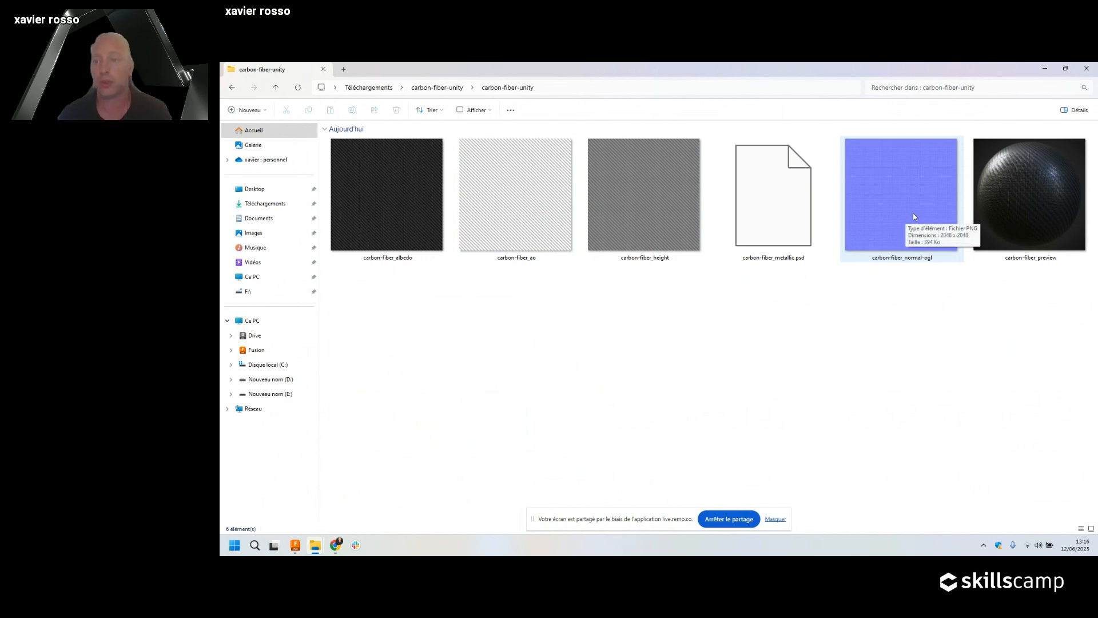
# Preview the carbon-fiber_preview image, then return to Fusion's base colour options.
pyautogui.doubleClick(1024, 175)
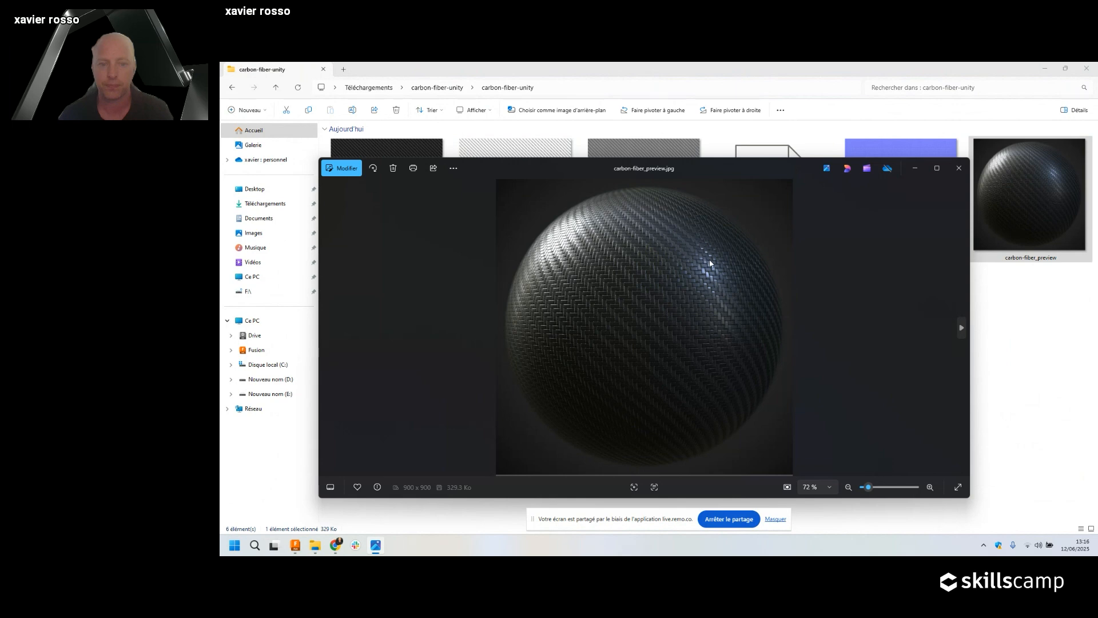
pyautogui.click(959, 168)
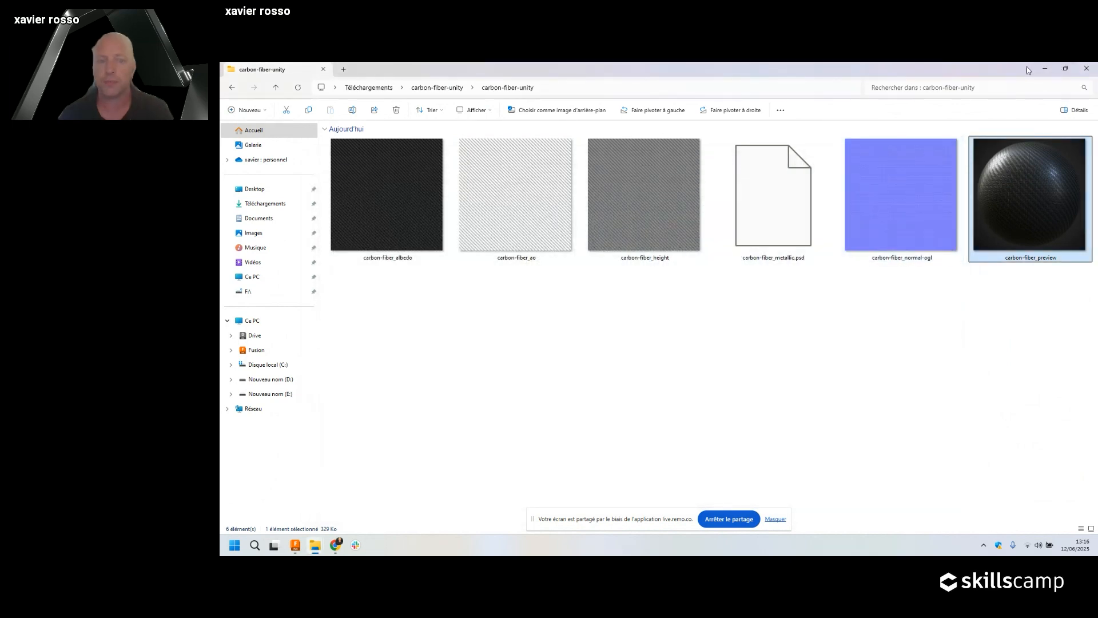
pyautogui.hotkey('alt', 'Tab')
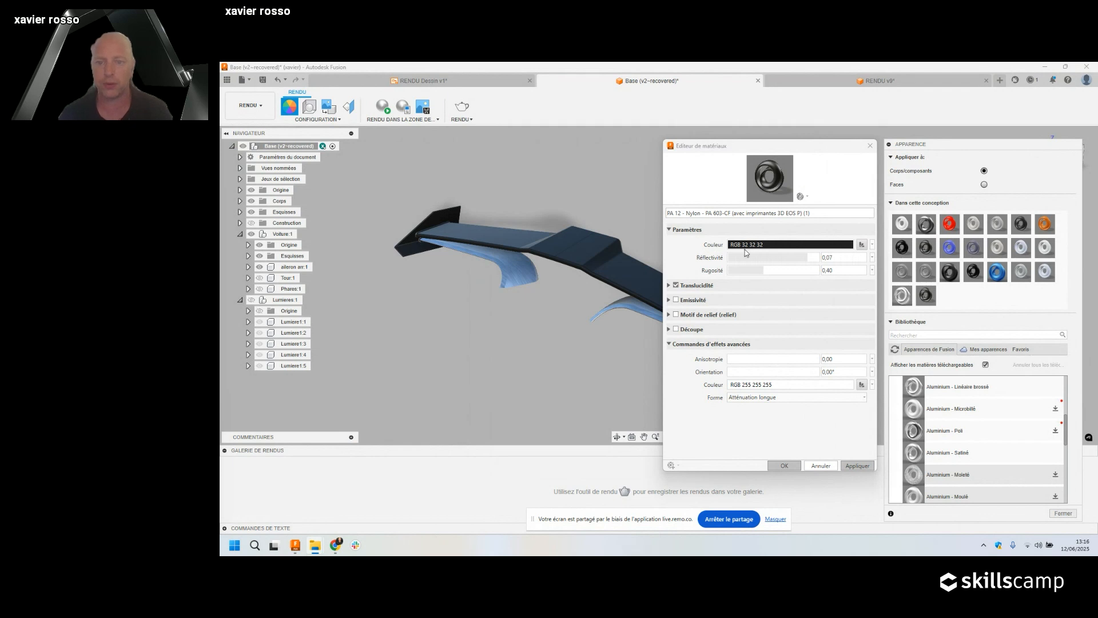
pyautogui.click(872, 245)
# Load carbon-fiber_albedo from Downloads > carbon-fiber-unity as the wing's base colour image and inspect it.
pyautogui.click(842, 271)
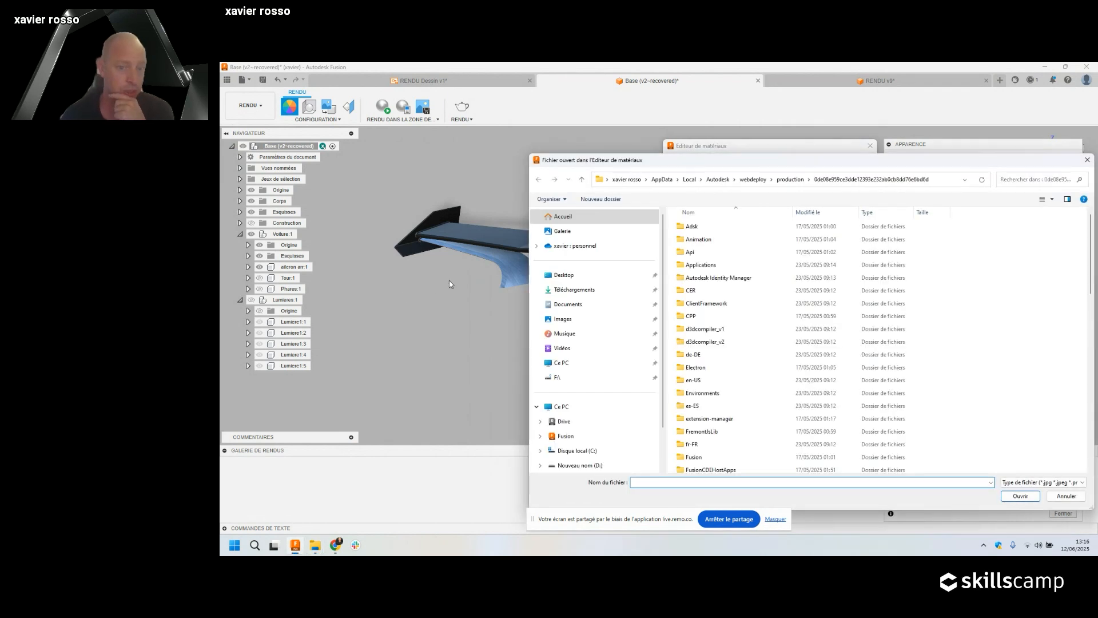
pyautogui.click(574, 289)
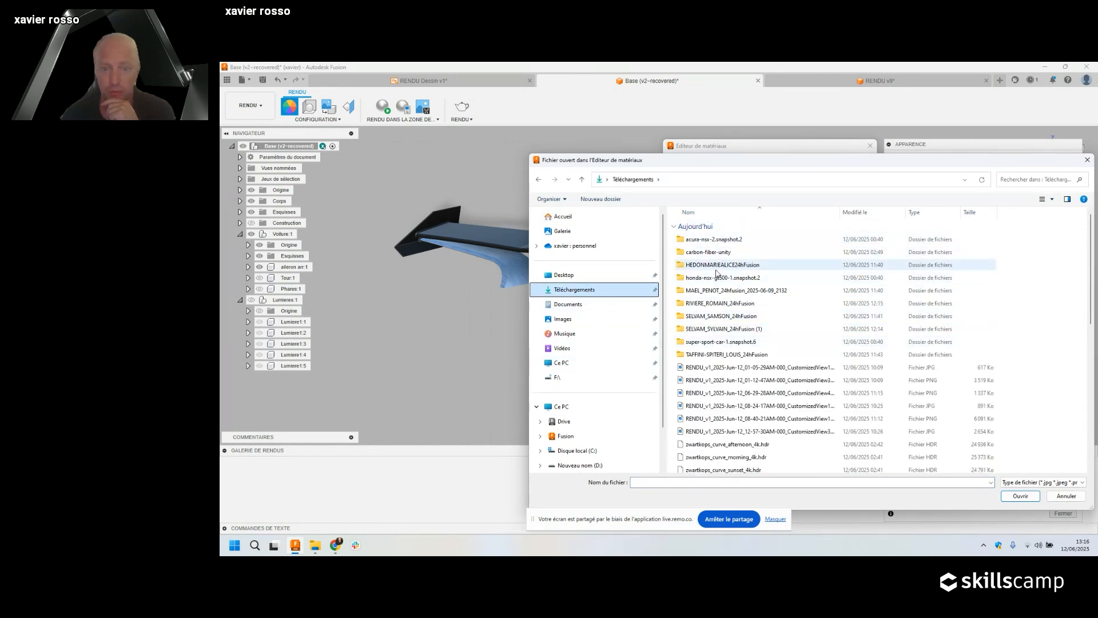
pyautogui.doubleClick(721, 252)
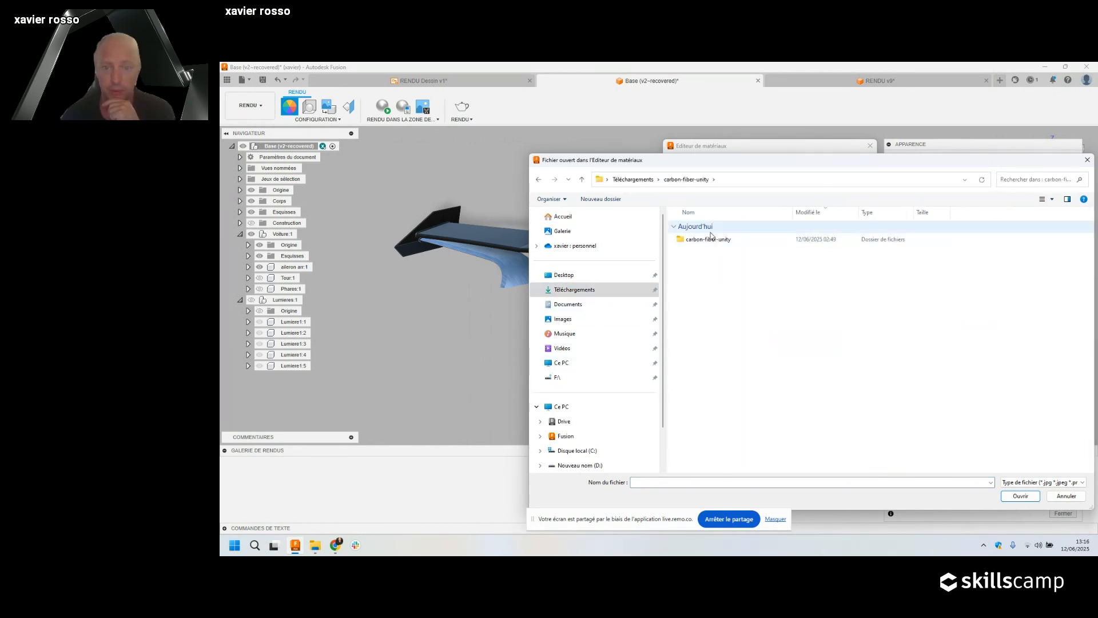
pyautogui.doubleClick(721, 240)
pyautogui.click(721, 241)
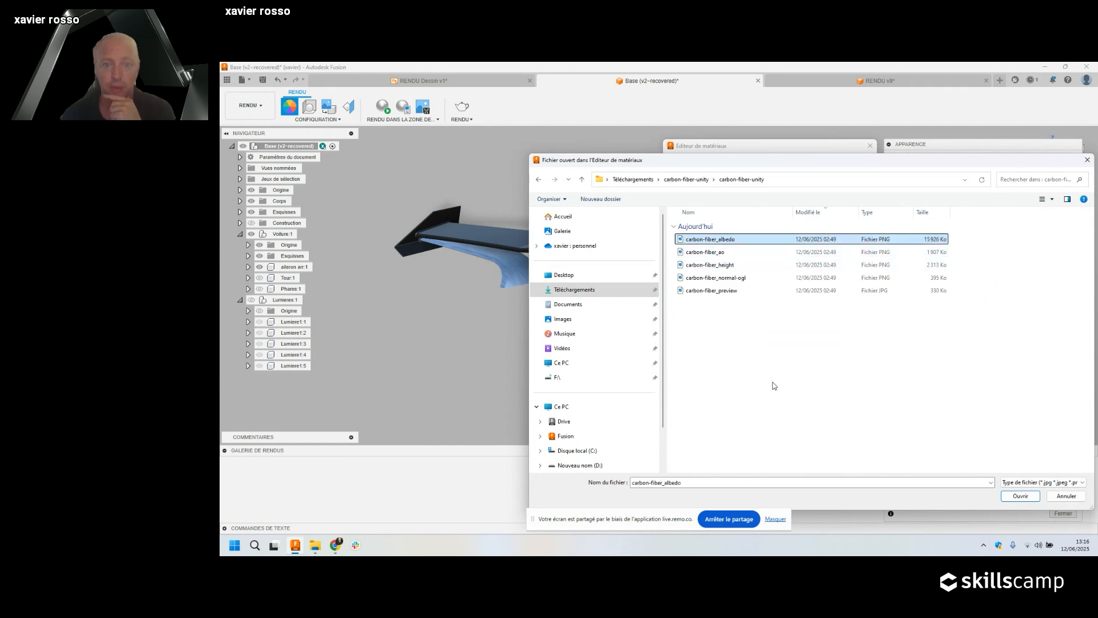
pyautogui.click(1022, 496)
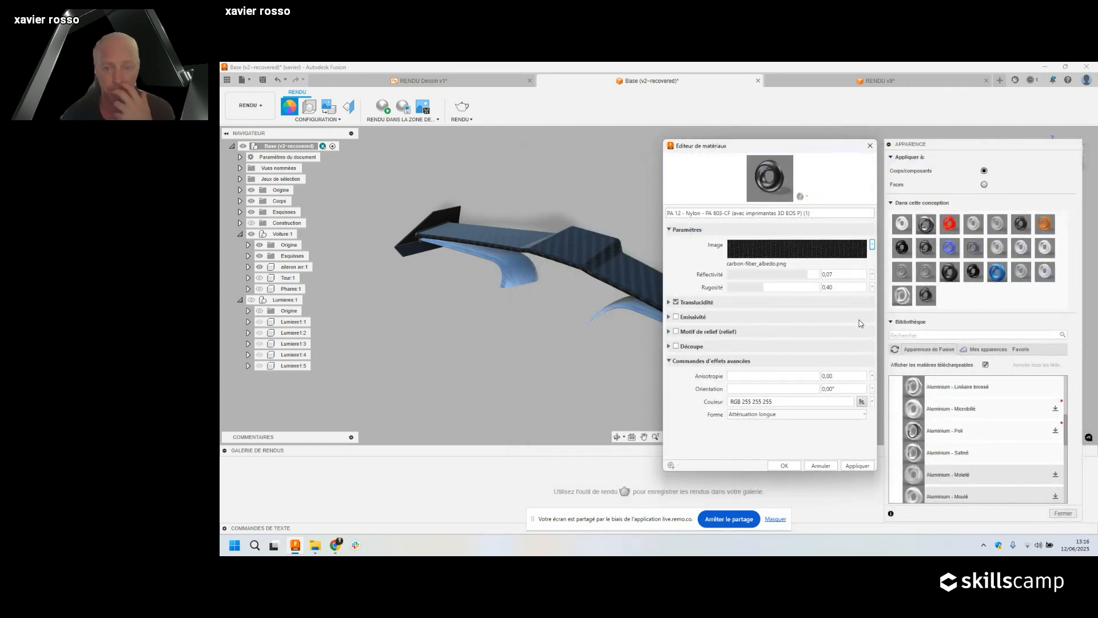
pyautogui.scroll(5, 583, 246)
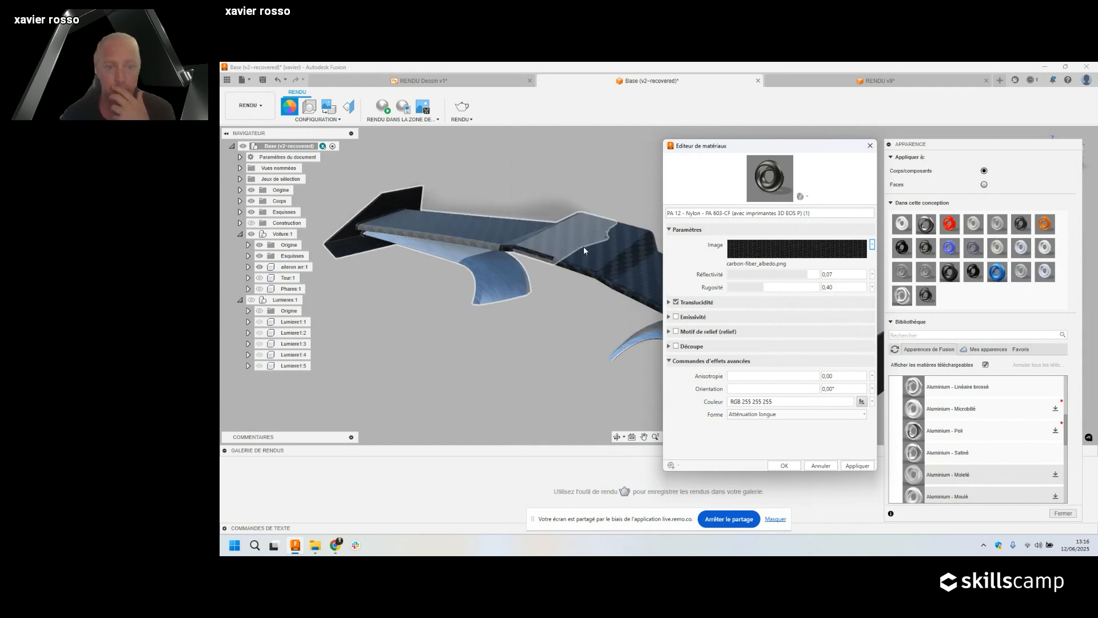
pyautogui.scroll(-1, 562, 291)
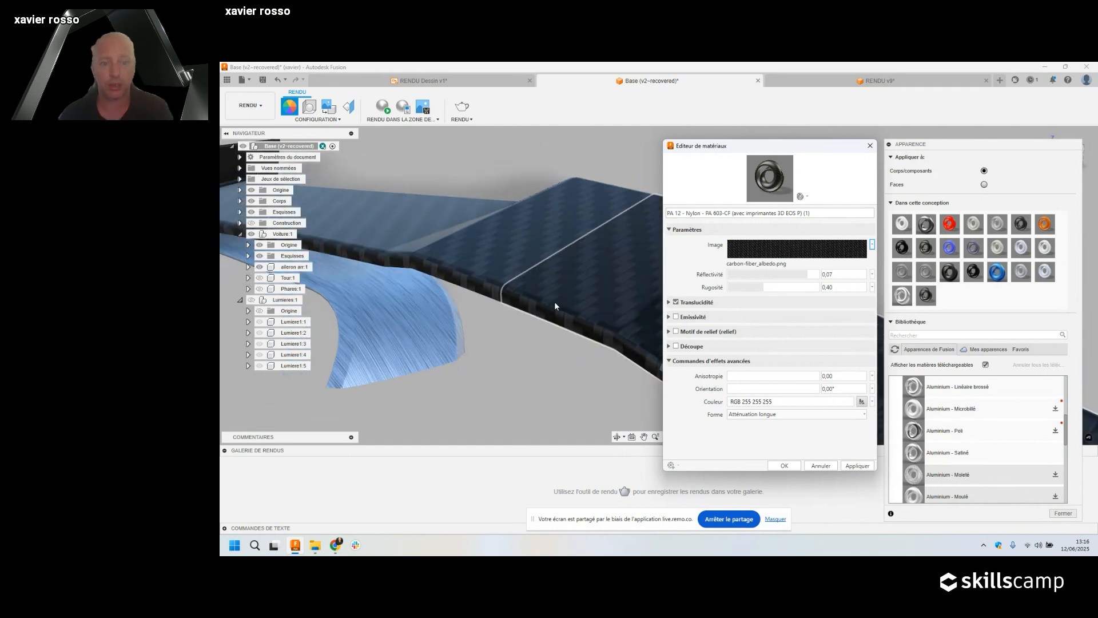
pyautogui.keyDown('shift'); pyautogui.moveTo(624, 327); pyautogui.dragTo(563, 364, button='middle'); pyautogui.keyUp('shift')
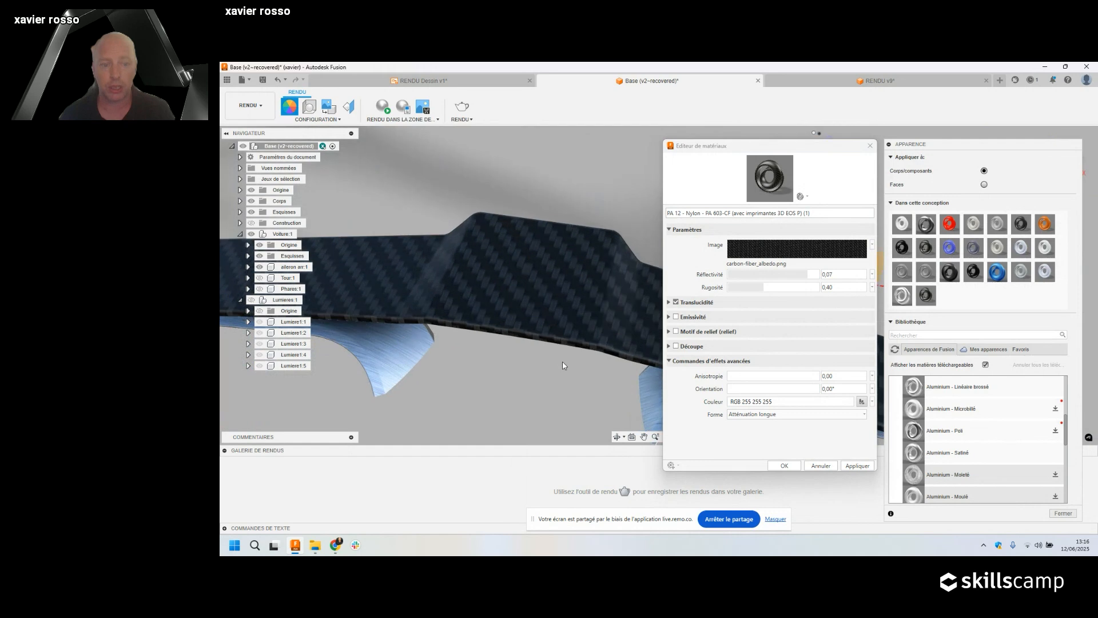
# Set the albedo texture's sample size to 100 mm.
pyautogui.click(812, 255)
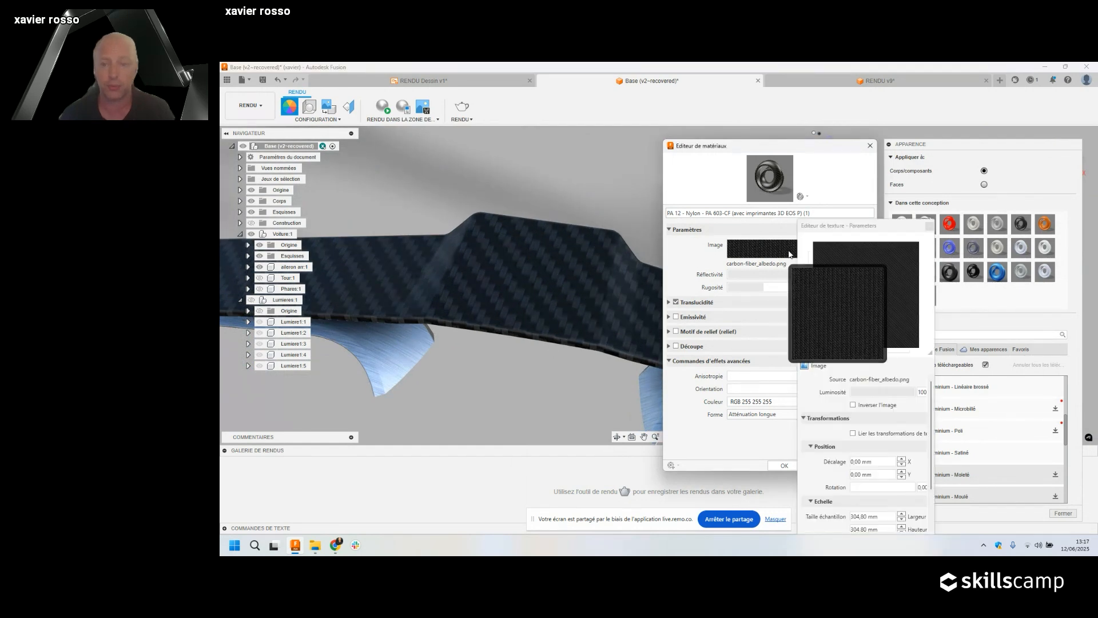
pyautogui.click(874, 529)
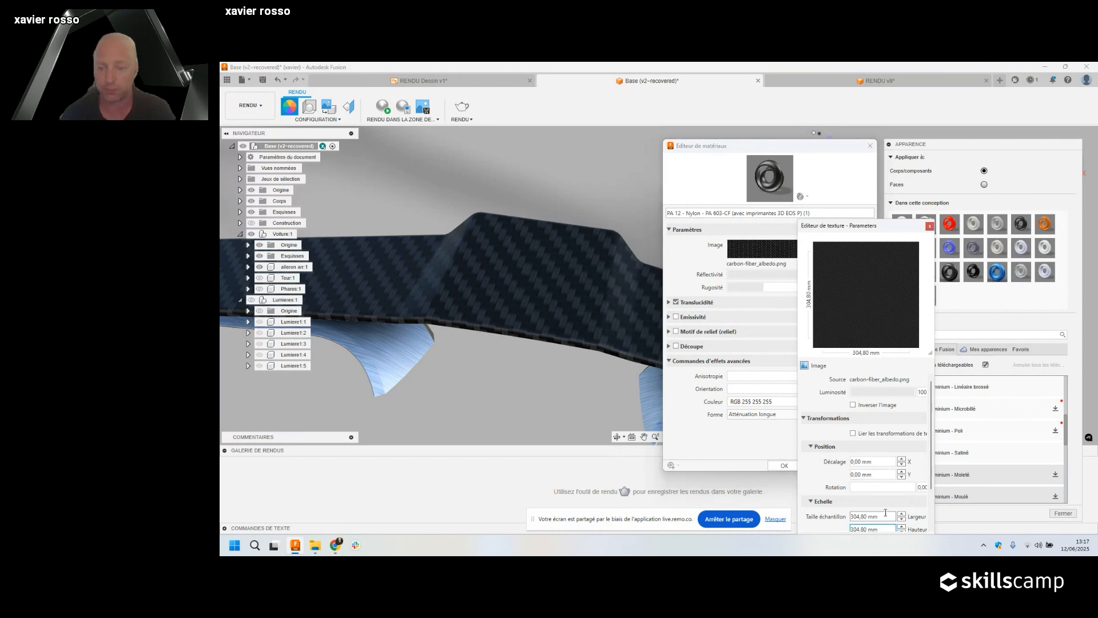
pyautogui.doubleClick(880, 529)
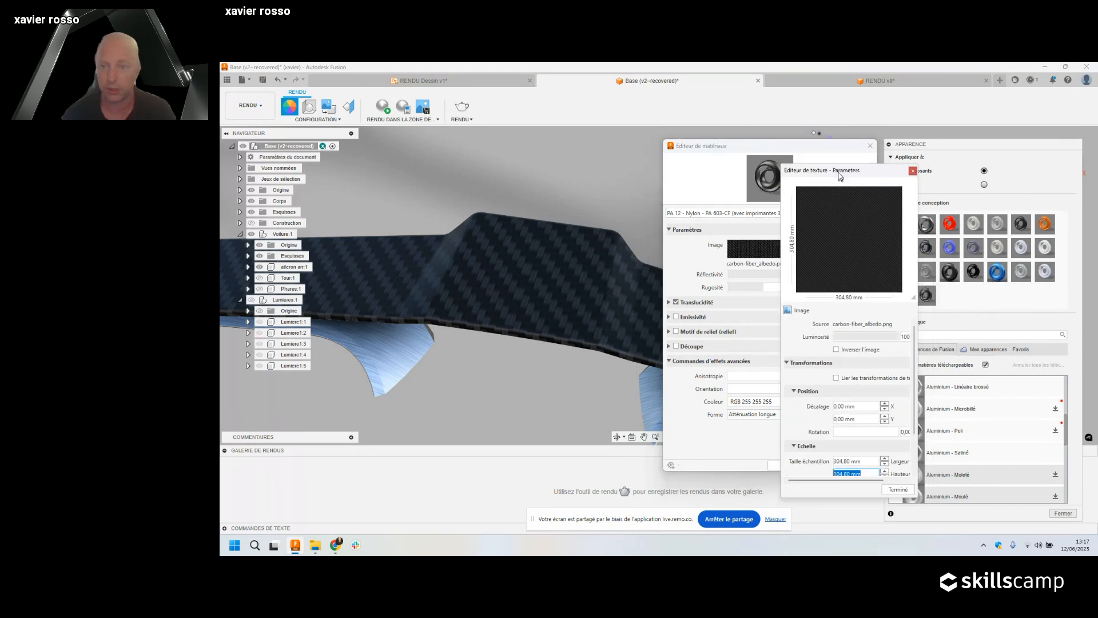
pyautogui.write('100')
pyautogui.press('Return')
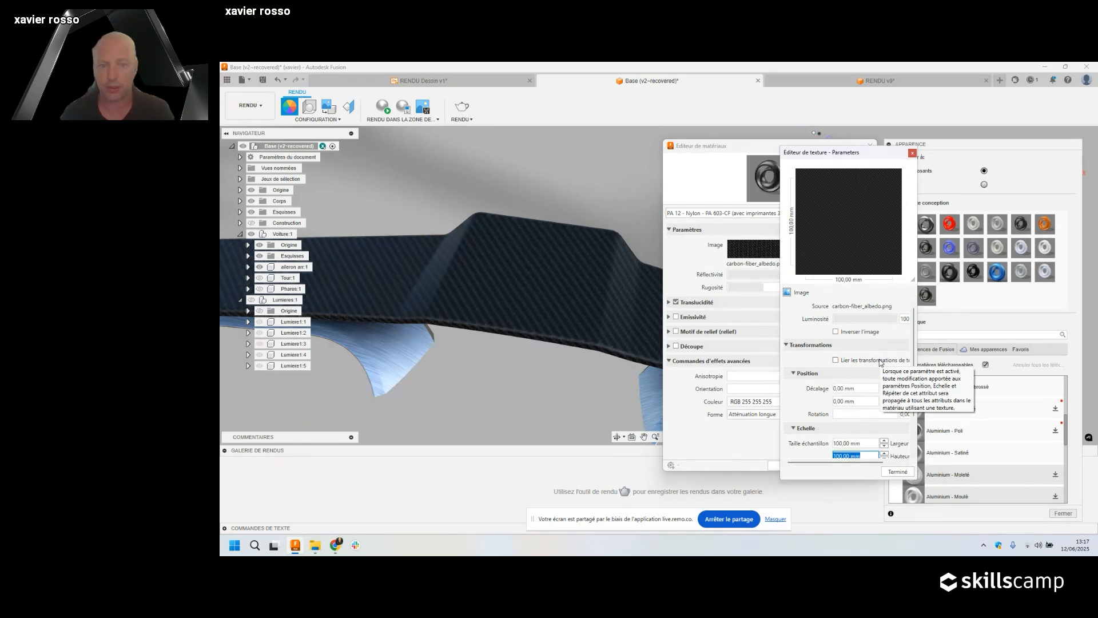
# Adjust the texture's sample height through 50 and 20 to a final 40 mm.
pyautogui.moveTo(917, 480); pyautogui.dragTo(998, 526)
pyautogui.click(915, 456)
pyautogui.moveTo(915, 455); pyautogui.dragTo(797, 453)
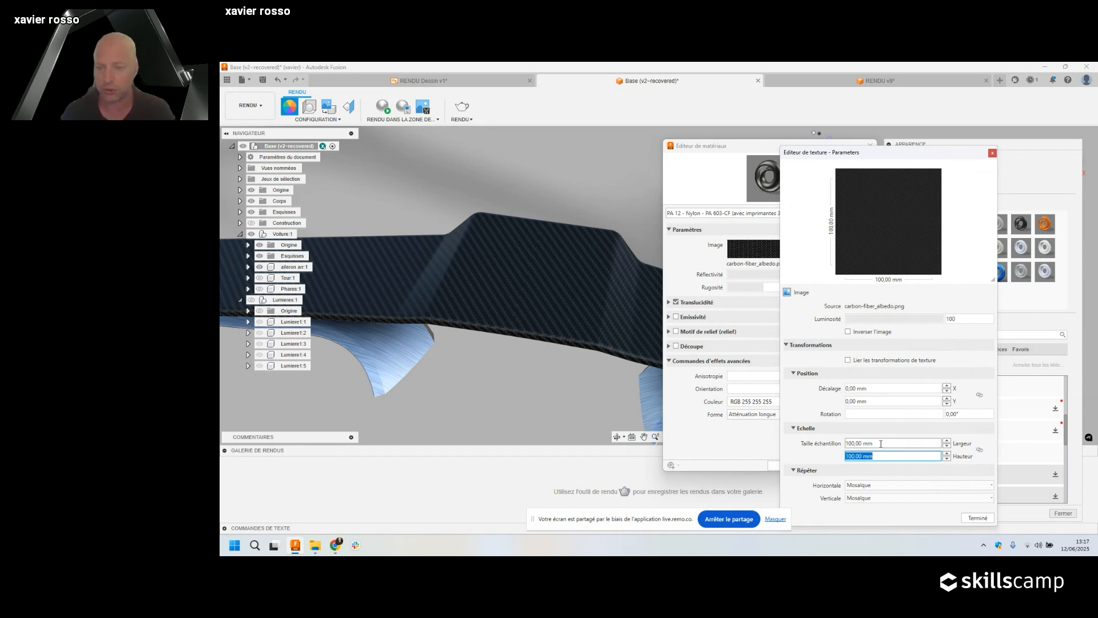
pyautogui.write('50')
pyautogui.press('Return')
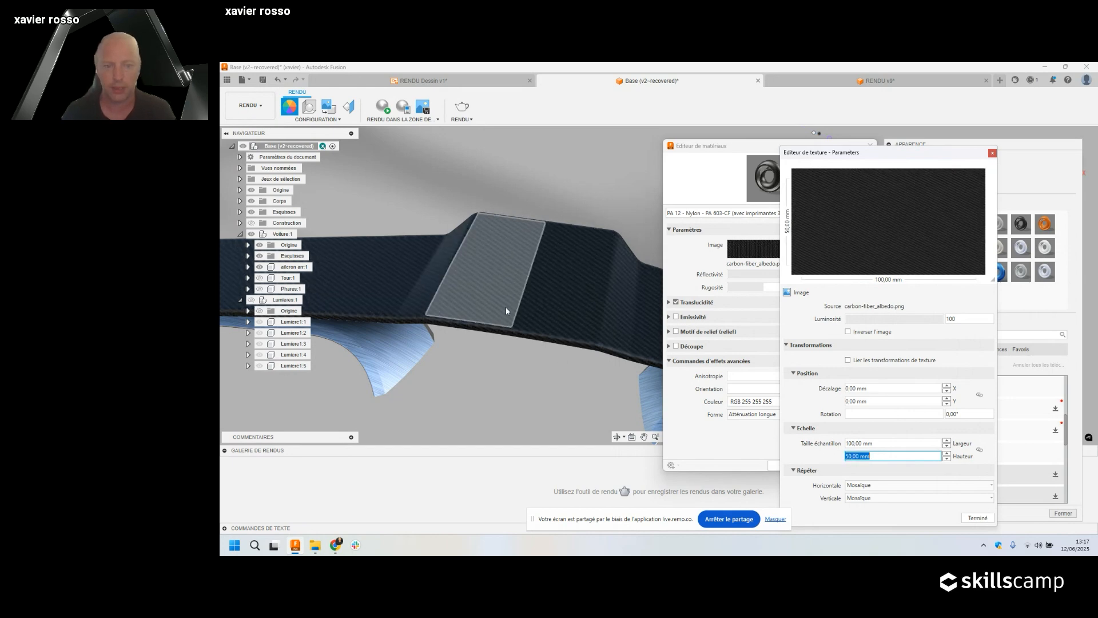
pyautogui.scroll(10, 503, 317)
pyautogui.scroll(-2, 499, 329)
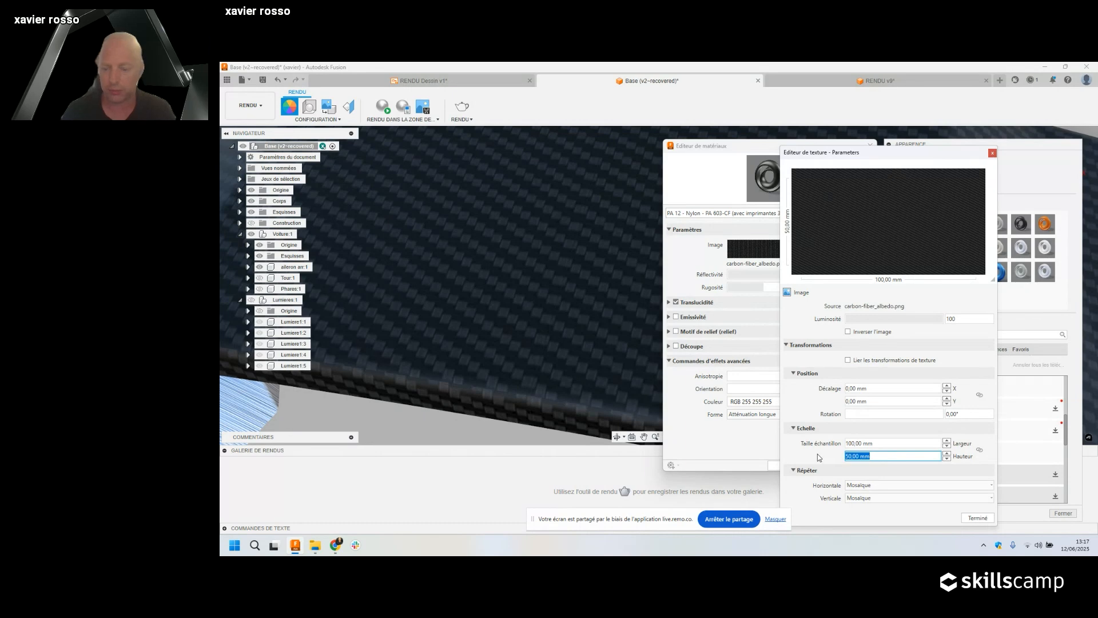
pyautogui.write('20')
pyautogui.press('Return')
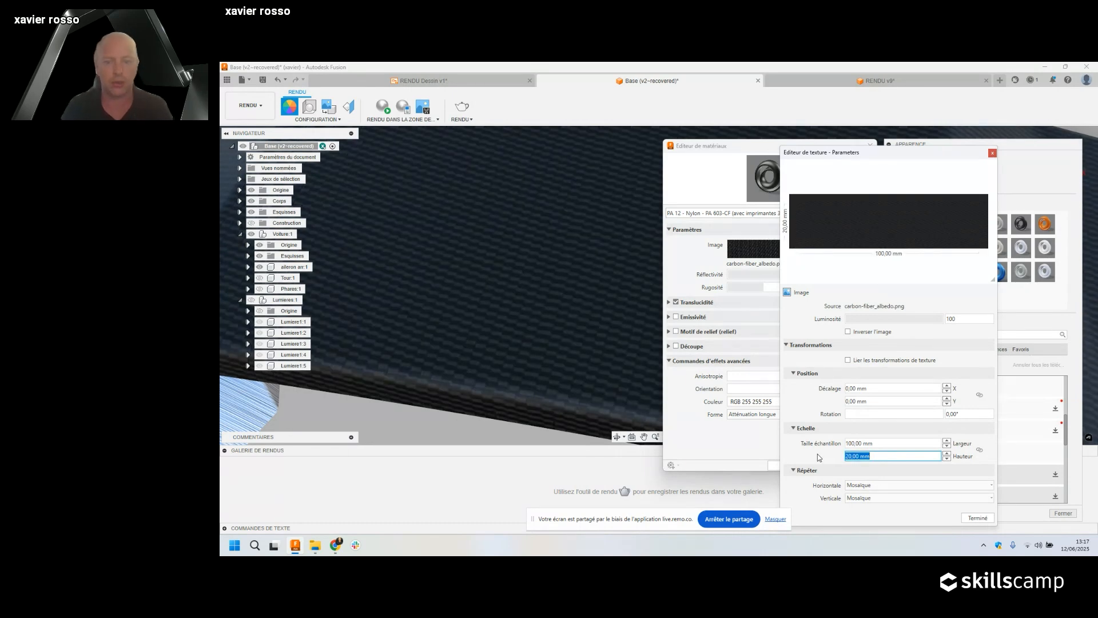
pyautogui.write('40')
pyautogui.press('Return')
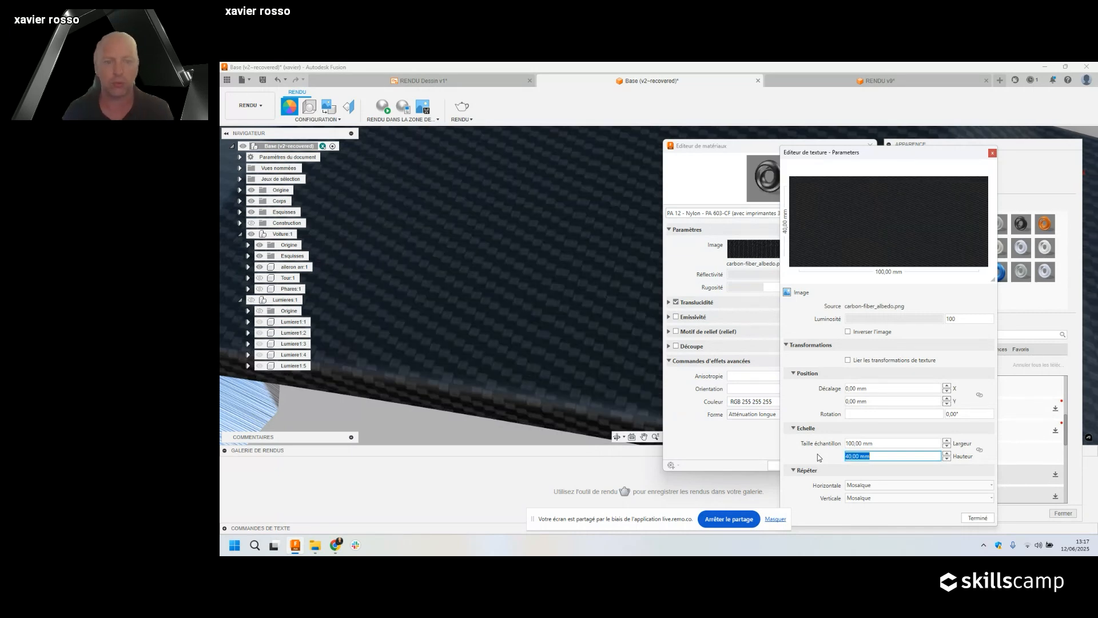
# Bring the whole wing back into view, close the texture settings and enable a relief map.
pyautogui.scroll(-5, 598, 382)
pyautogui.scroll(-1, 598, 381)
pyautogui.moveTo(593, 385); pyautogui.dragTo(532, 334, button='middle')
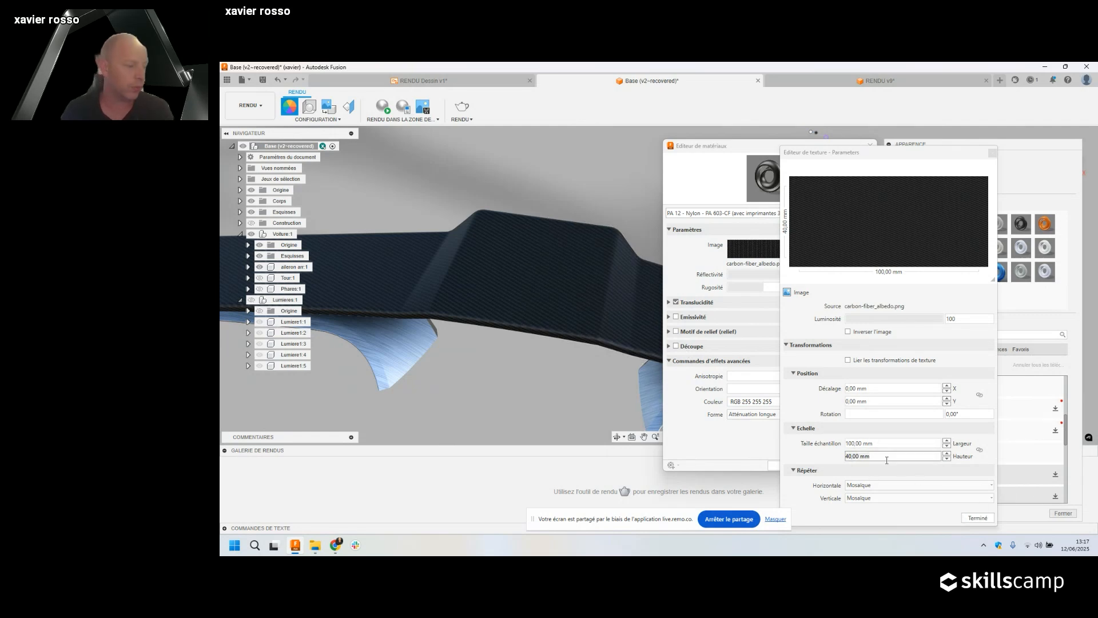
pyautogui.click(980, 518)
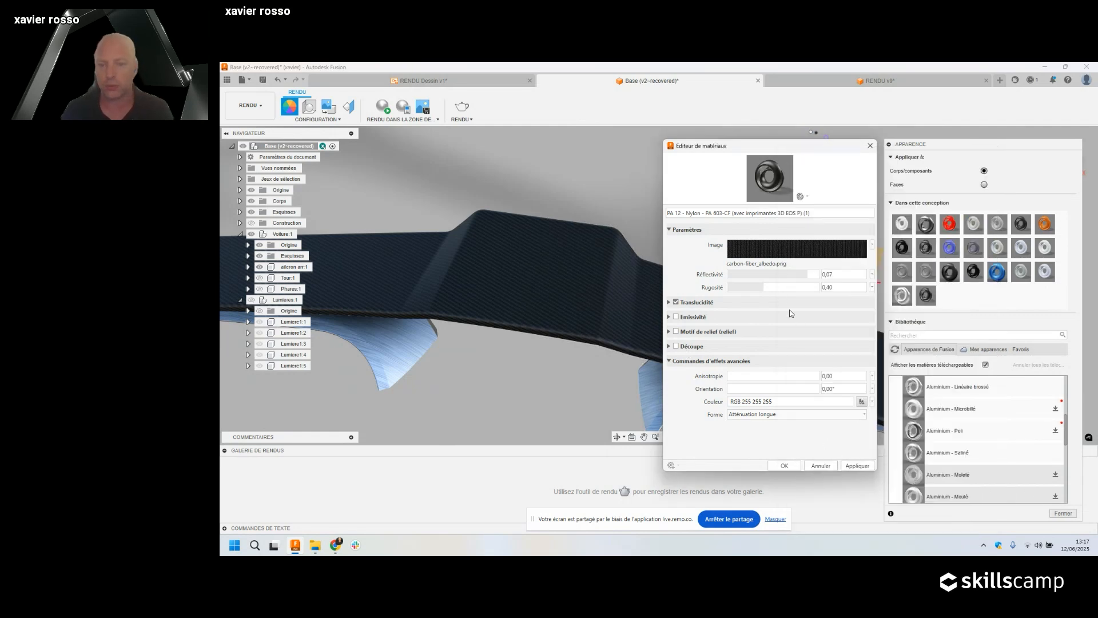
pyautogui.click(676, 331)
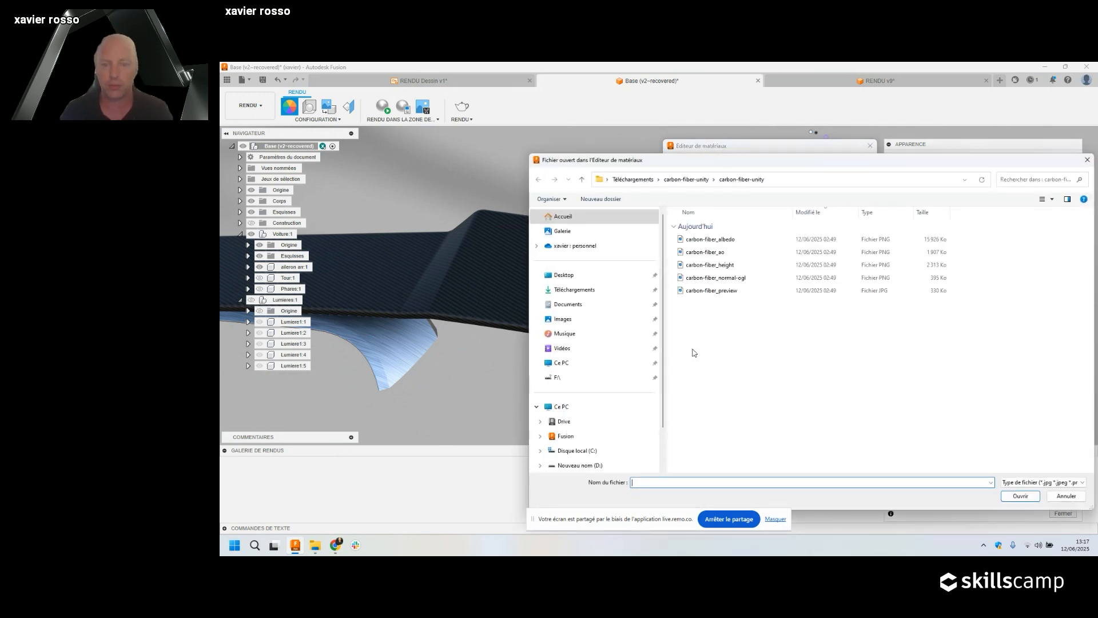
# Load carbon-fiber_normal-ogl as the relief map and set its third scale value to 1.
pyautogui.click(725, 280)
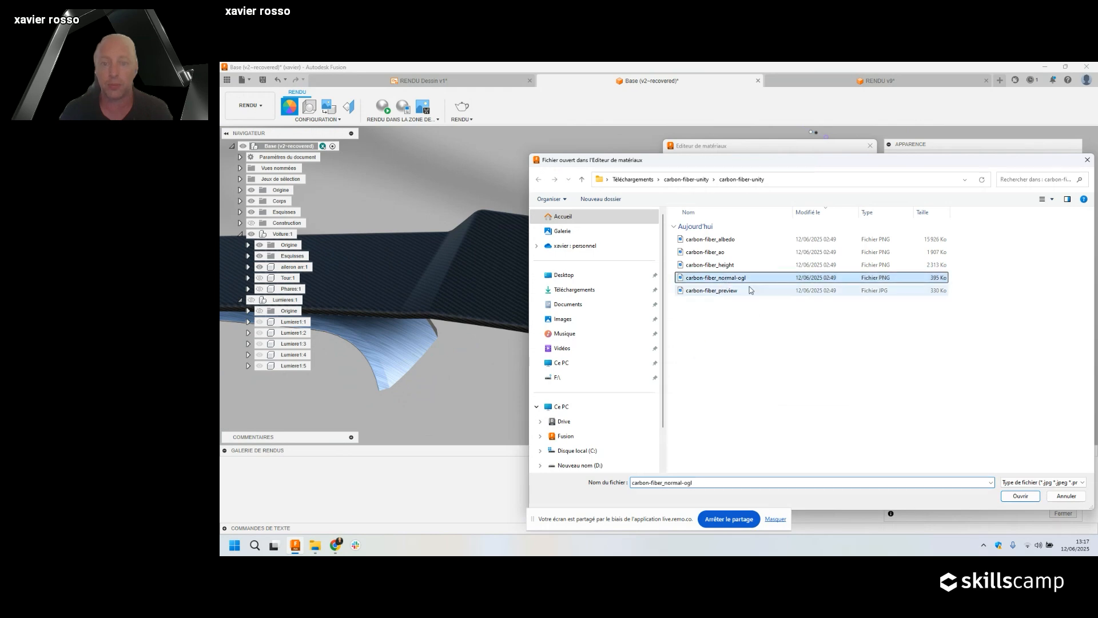
pyautogui.click(1015, 497)
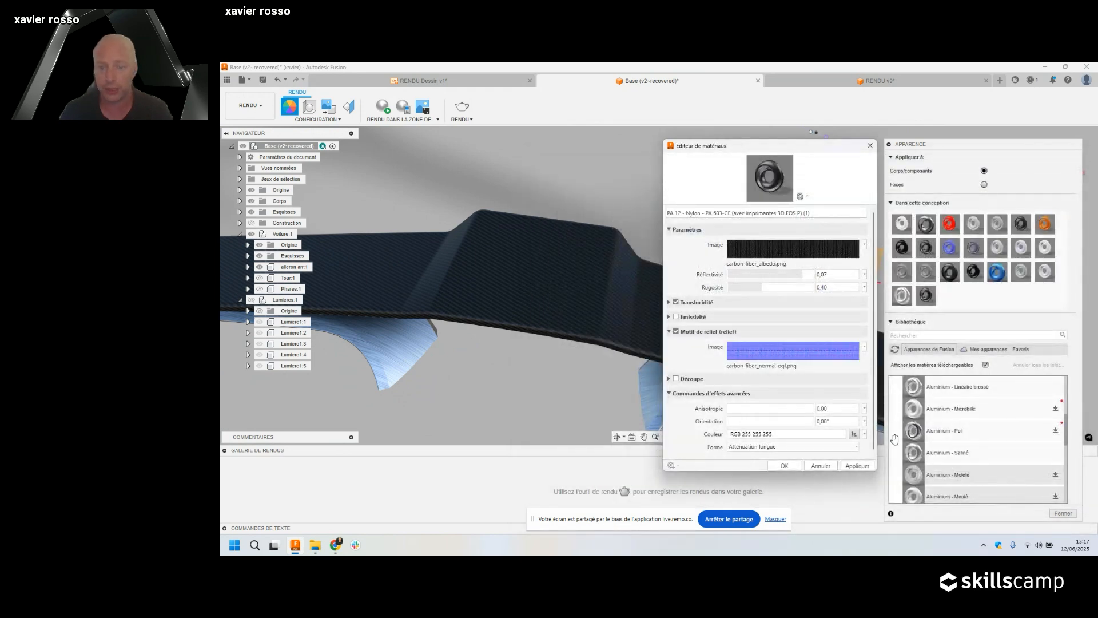
pyautogui.click(788, 355)
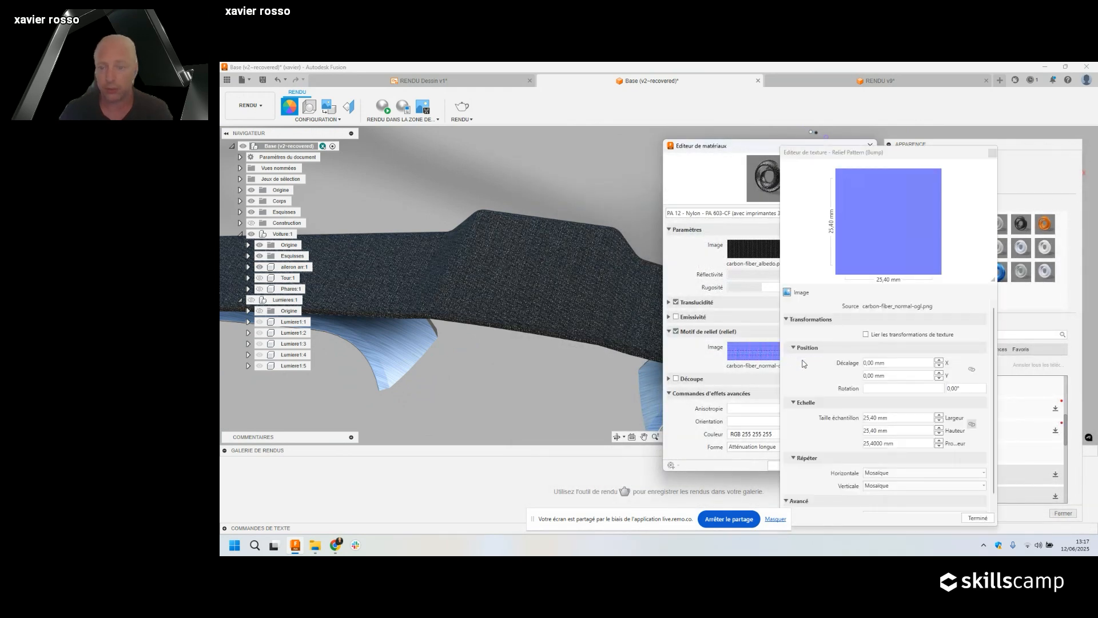
pyautogui.click(915, 444)
pyautogui.click(900, 443)
pyautogui.moveTo(900, 443); pyautogui.dragTo(824, 443)
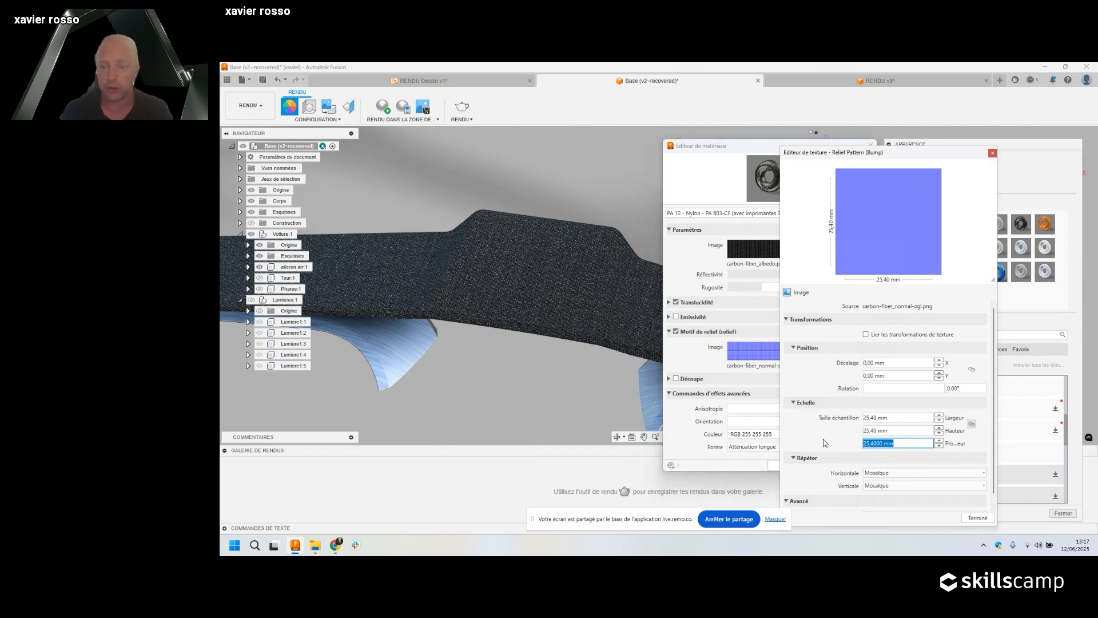
pyautogui.write('1')
pyautogui.press('Return')
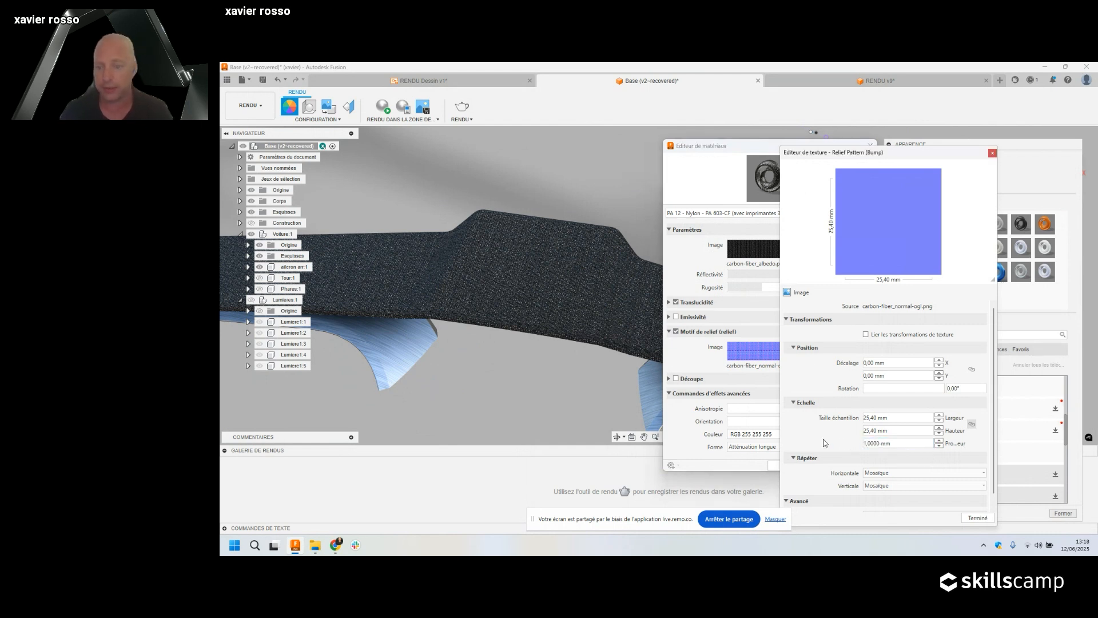
pyautogui.click(876, 428)
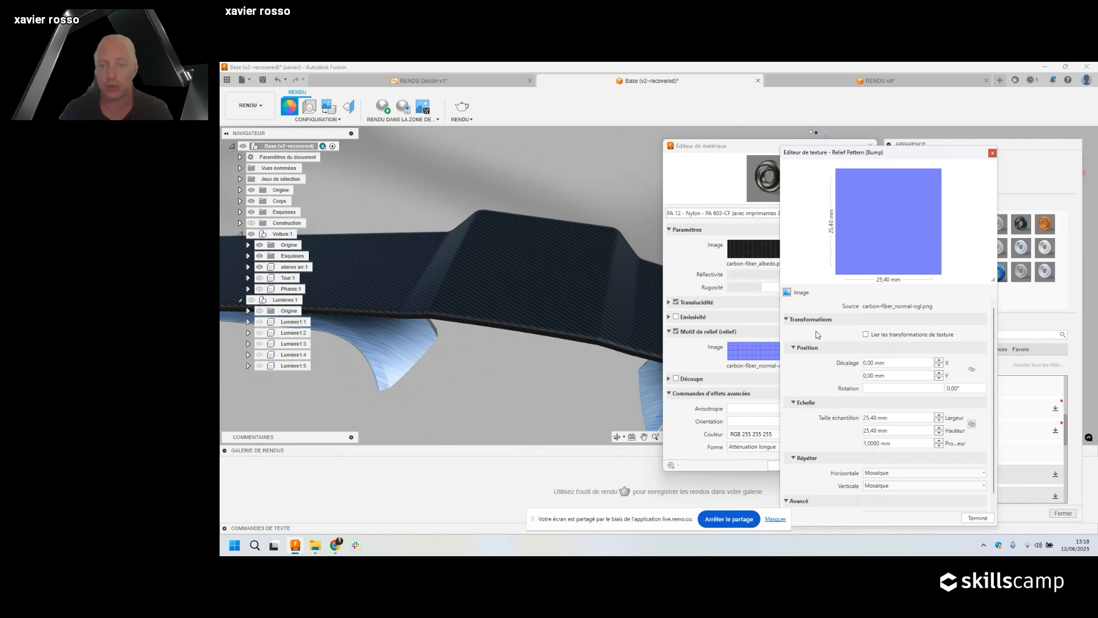
pyautogui.click(978, 517)
# Size the relief sample 100 × 40 mm, unlinked, with data type Texture normale.
pyautogui.click(741, 254)
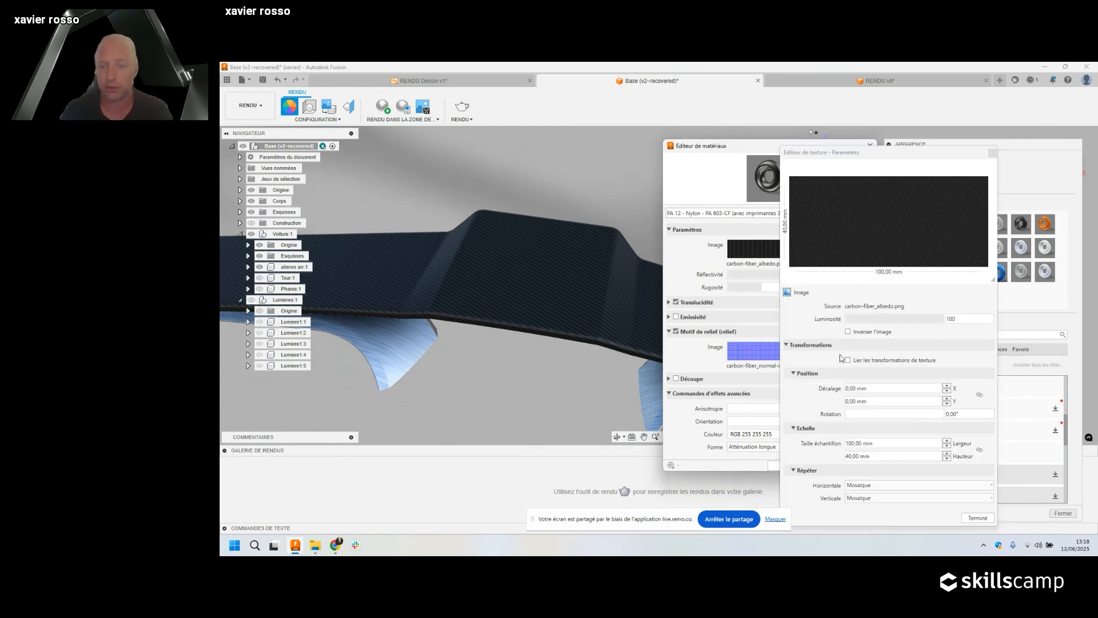
pyautogui.click(754, 350)
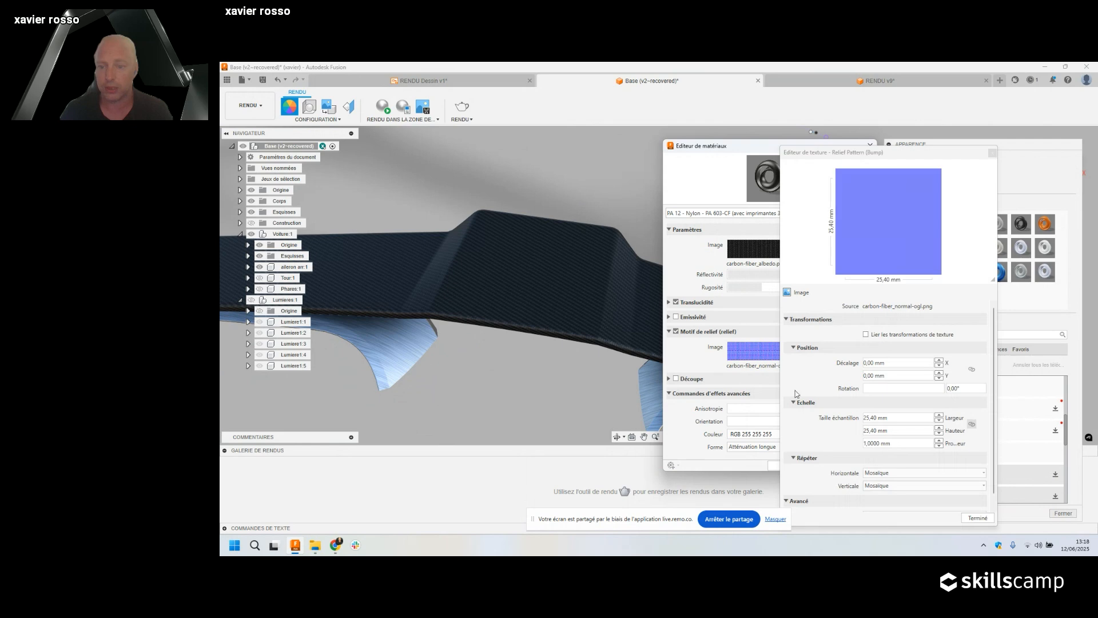
pyautogui.hotkey('ctrl', 'a')
pyautogui.write('100')
pyautogui.press('Return')
pyautogui.click(972, 425)
pyautogui.click(868, 432)
pyautogui.moveTo(892, 430); pyautogui.dragTo(860, 429)
pyautogui.write('40')
pyautogui.press('Return')
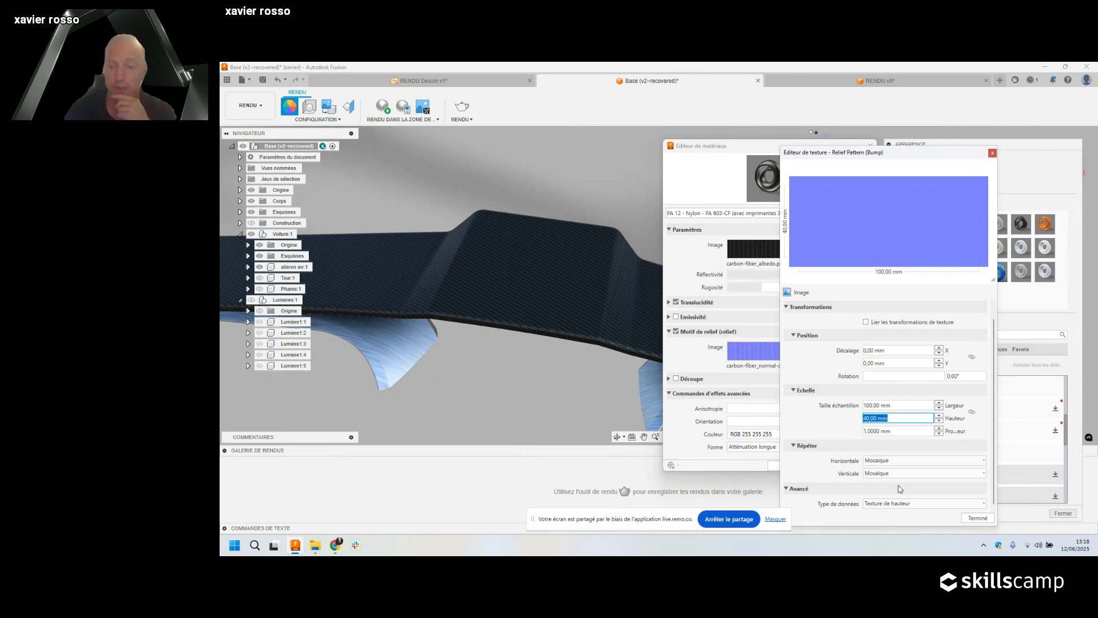
pyautogui.click(890, 504)
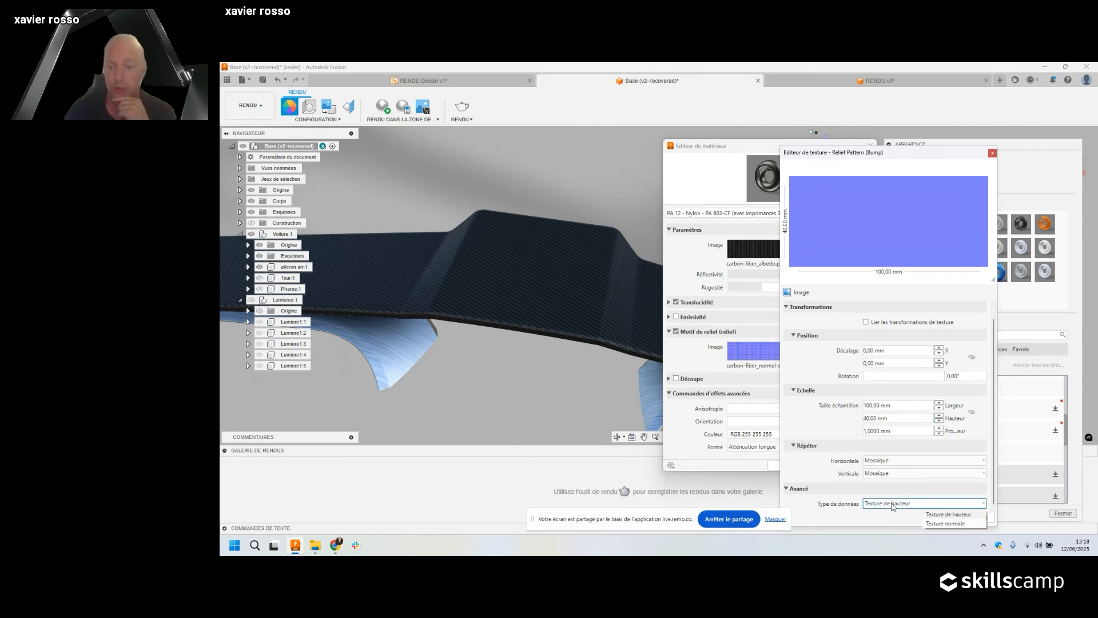
pyautogui.click(952, 525)
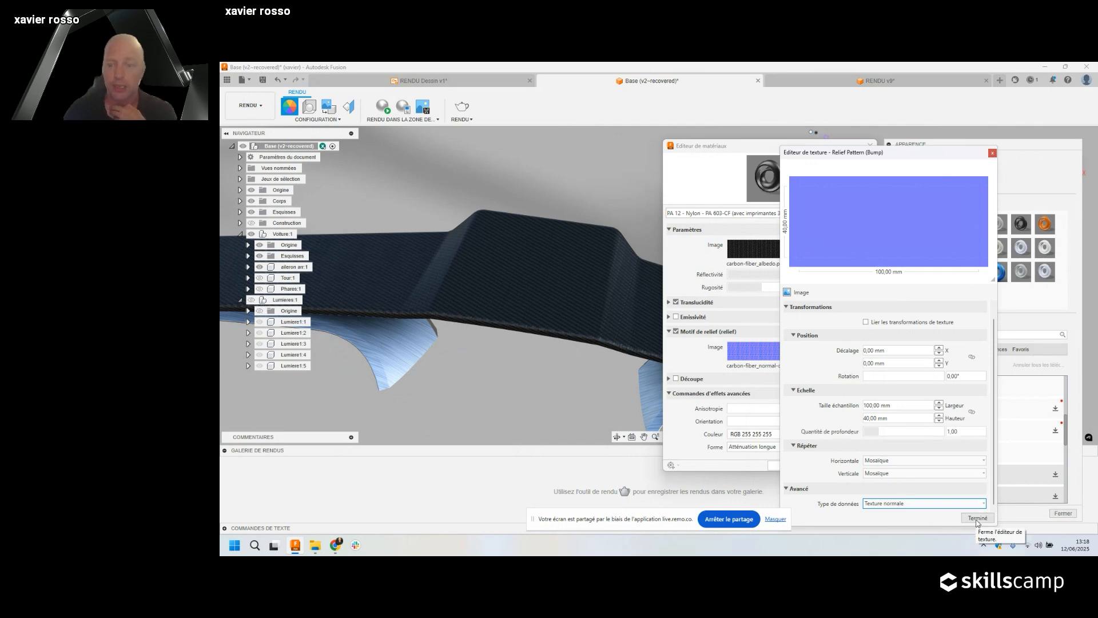
# Assign carbon-fiber_ao as the reflectivity image and confirm the carbon material with OK.
pyautogui.click(977, 517)
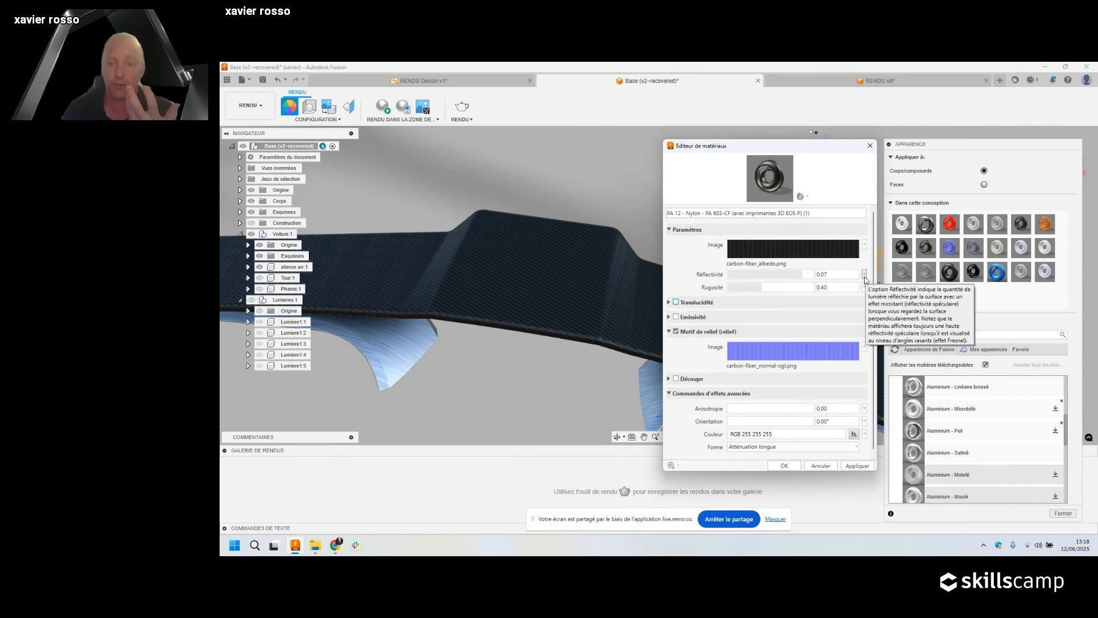
pyautogui.click(865, 277)
pyautogui.click(836, 297)
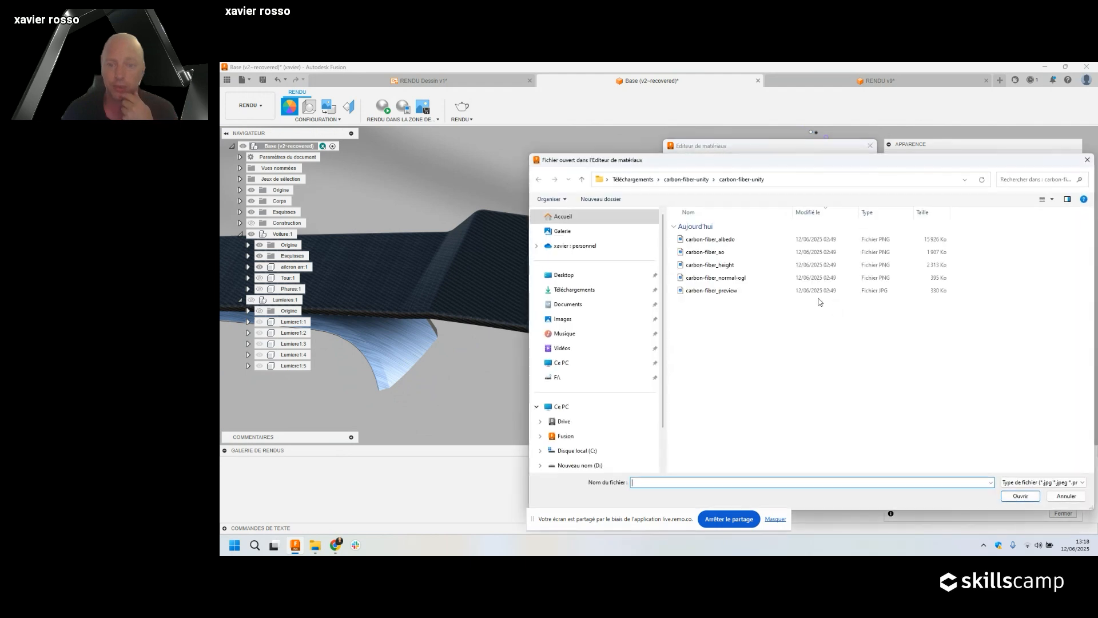
pyautogui.click(700, 252)
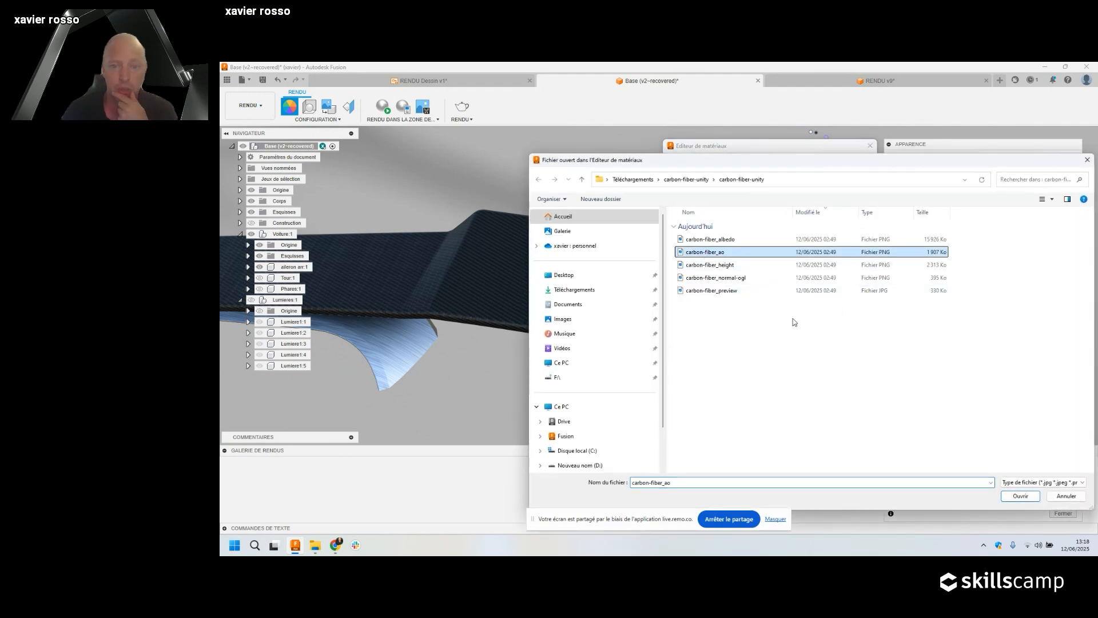
pyautogui.click(1024, 497)
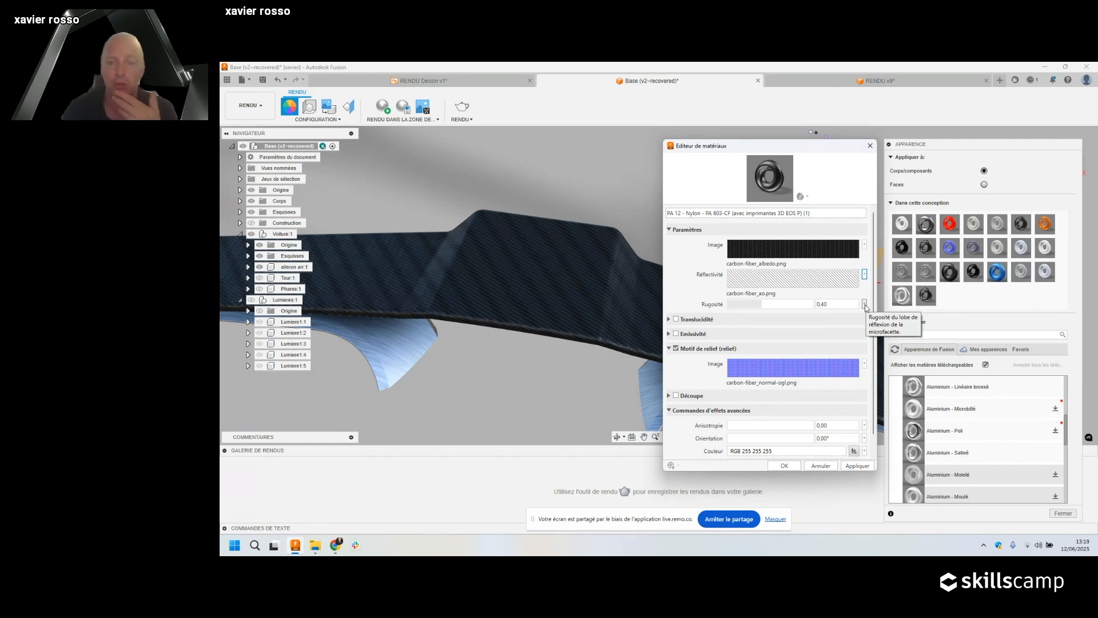
pyautogui.click(784, 465)
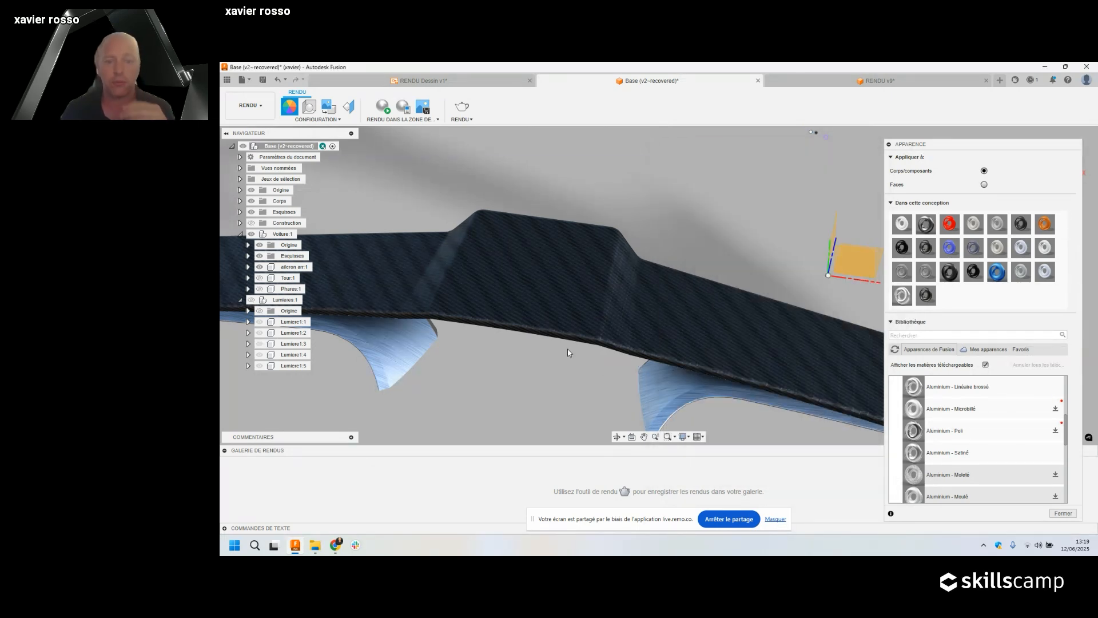
# Rotate the struts' Aluminium - Linéaire brossé grain to 102° and close the Appearance panel.
pyautogui.scroll(-5, 565, 349)
pyautogui.keyDown('shift'); pyautogui.moveTo(562, 375); pyautogui.dragTo(585, 342, button='middle'); pyautogui.keyUp('shift')
pyautogui.scroll(3, 572, 334)
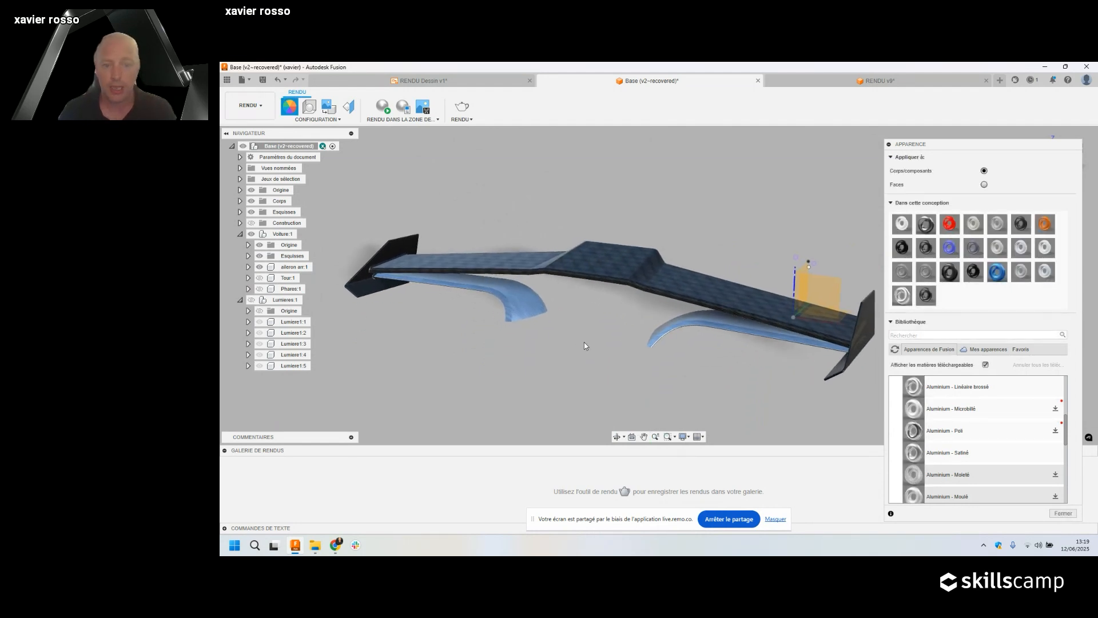
pyautogui.scroll(5, 515, 308)
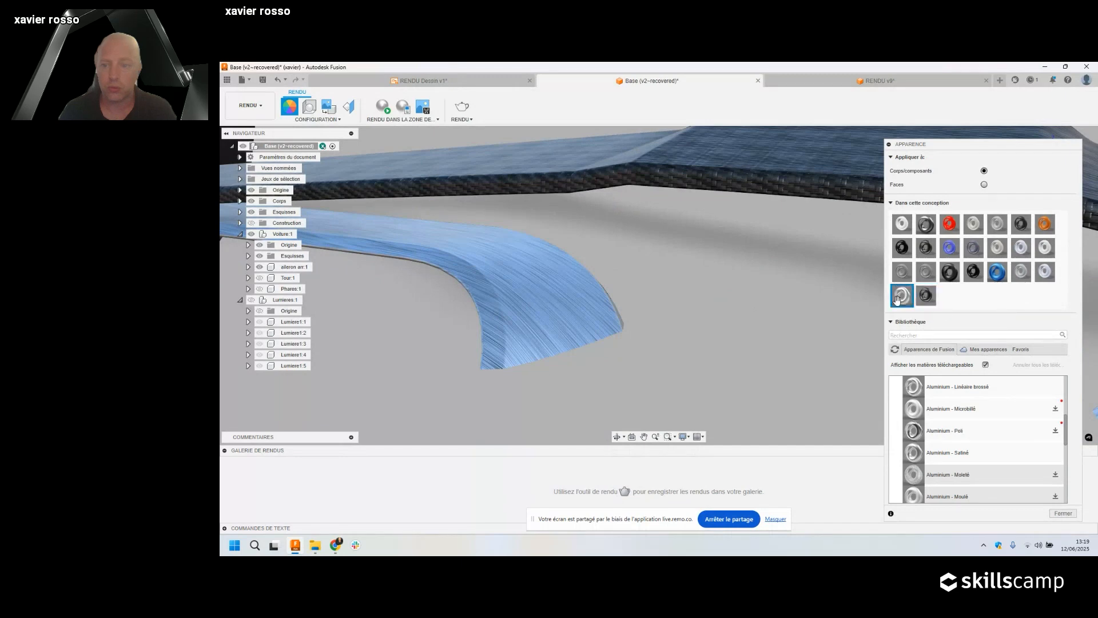
pyautogui.doubleClick(898, 298)
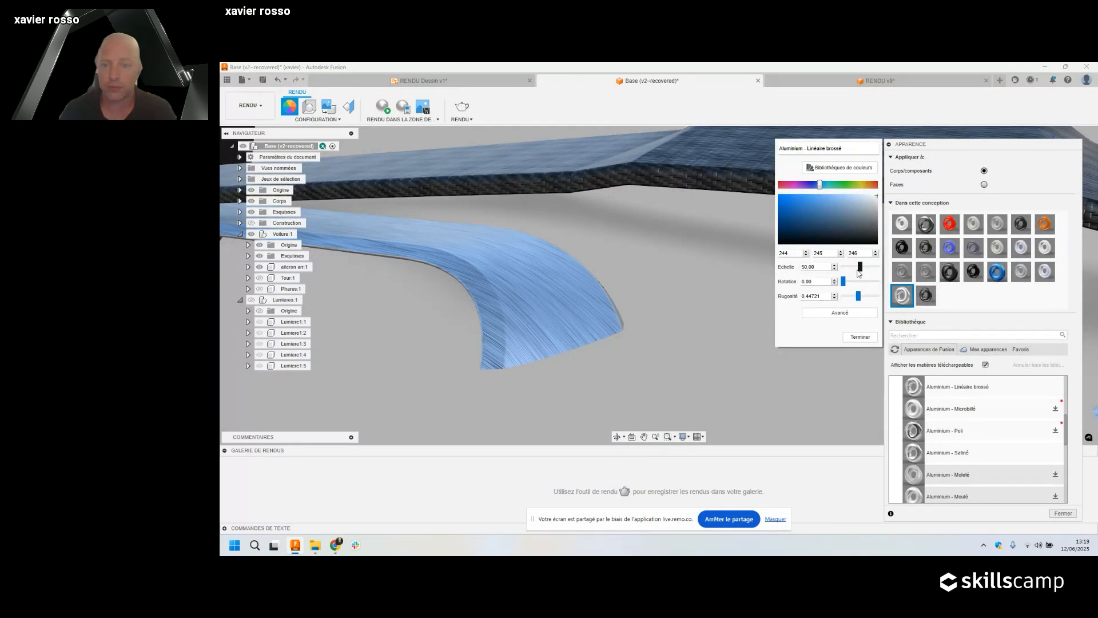
pyautogui.moveTo(843, 282)
pyautogui.mouseDown()
pyautogui.moveTo(879, 273)
pyautogui.moveTo(856, 270)
pyautogui.mouseUp()
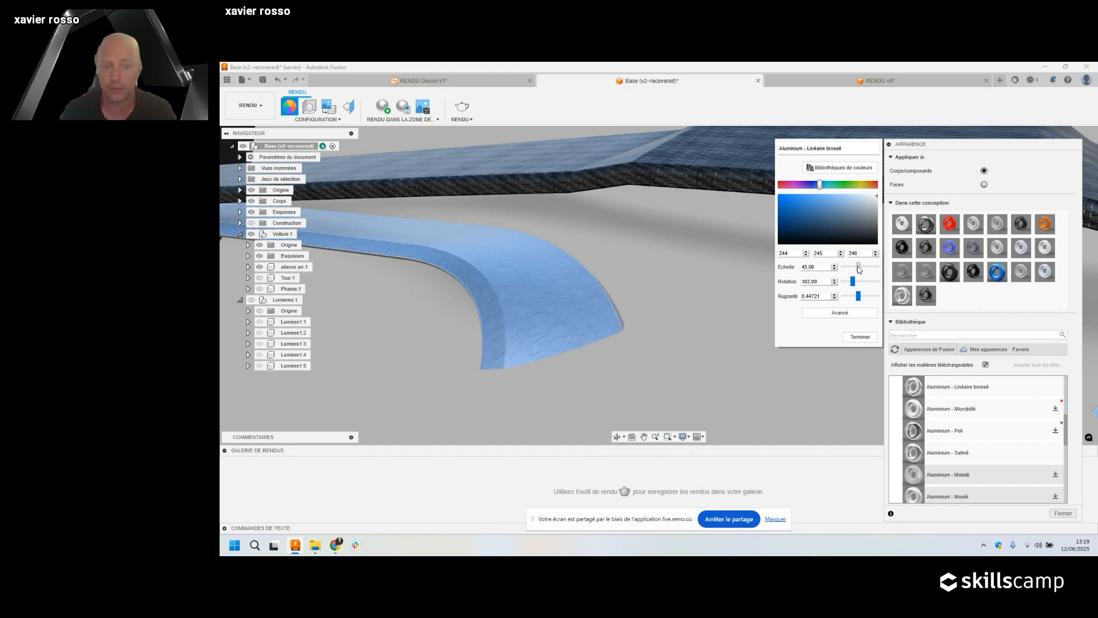
pyautogui.click(860, 336)
pyautogui.scroll(3, 641, 314)
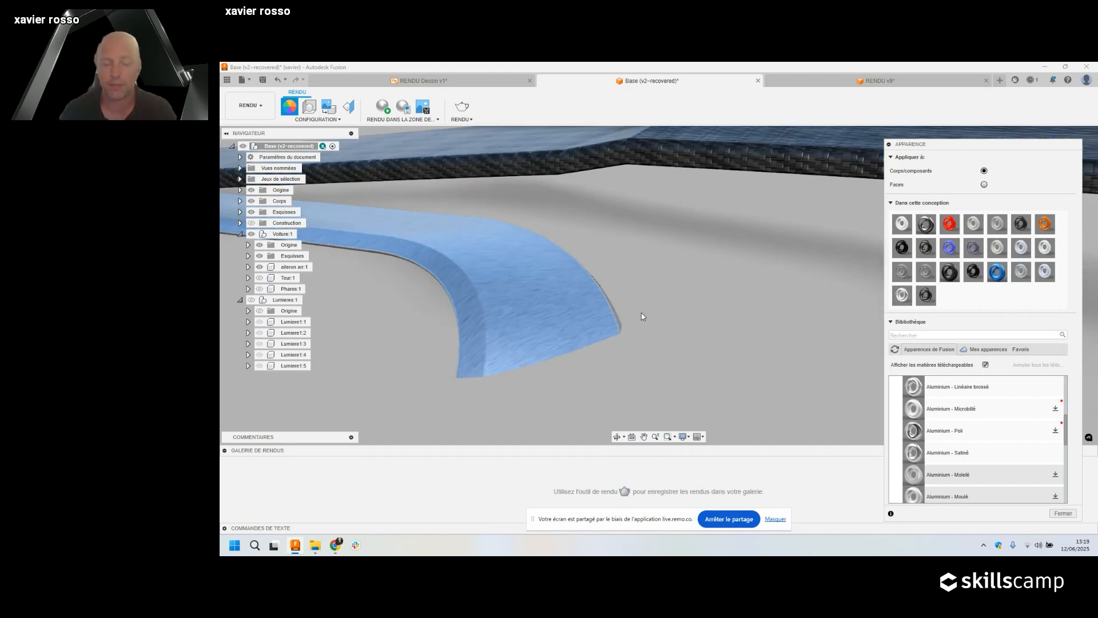
pyautogui.scroll(-10, 639, 314)
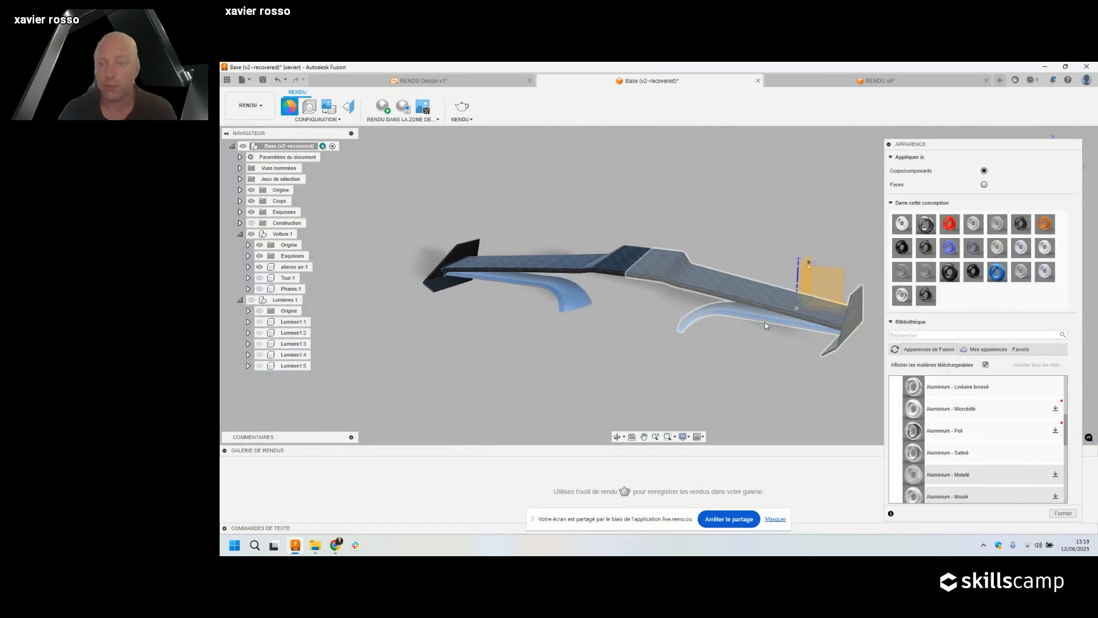
pyautogui.click(1063, 513)
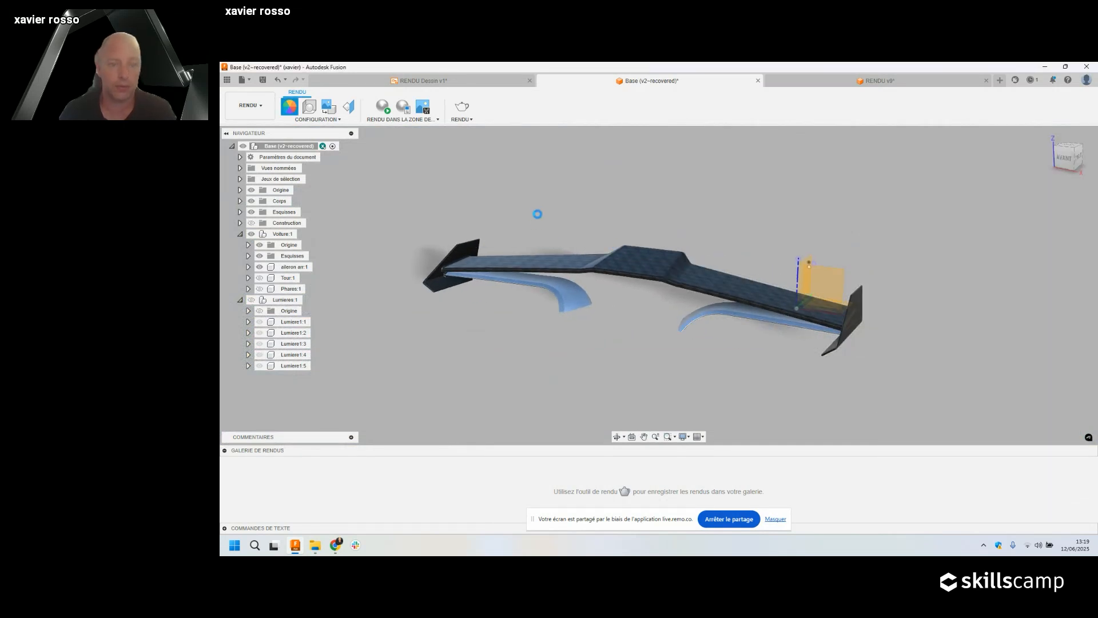
# Orbit the wing to an upper view, run an in-canvas render preview, then open Scene Settings.
pyautogui.moveTo(537, 214); pyautogui.dragTo(628, 209, button='middle')
pyautogui.keyDown('shift'); pyautogui.moveTo(627, 209); pyautogui.dragTo(656, 236, button='middle'); pyautogui.keyUp('shift')
pyautogui.moveTo(544, 181); pyautogui.dragTo(539, 185, button='middle')
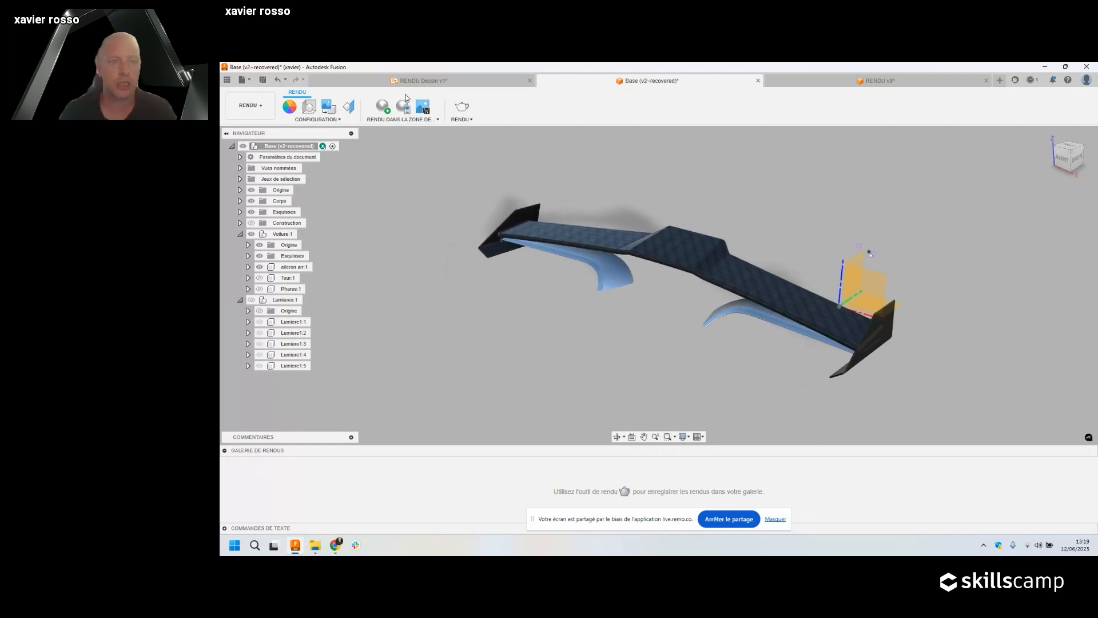
pyautogui.click(381, 110)
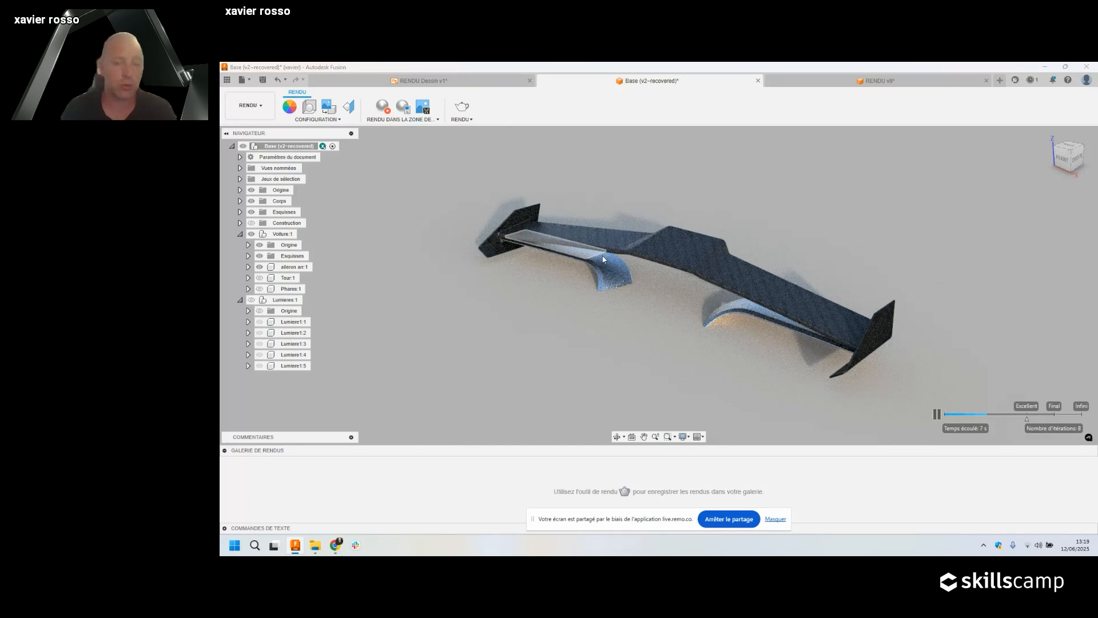
pyautogui.press('a')
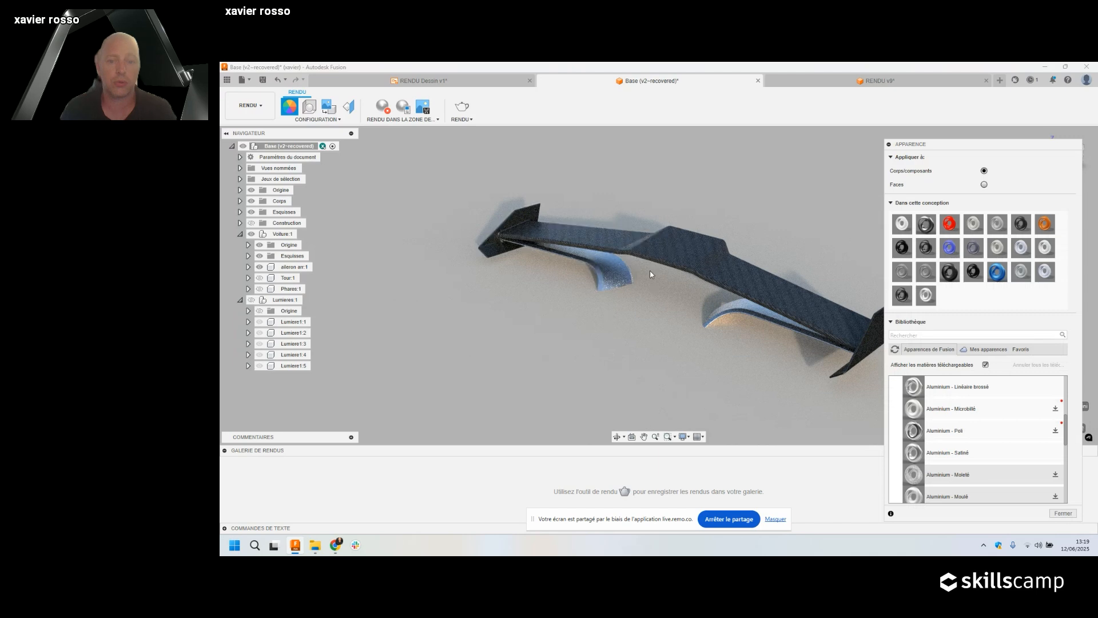
pyautogui.click(1063, 513)
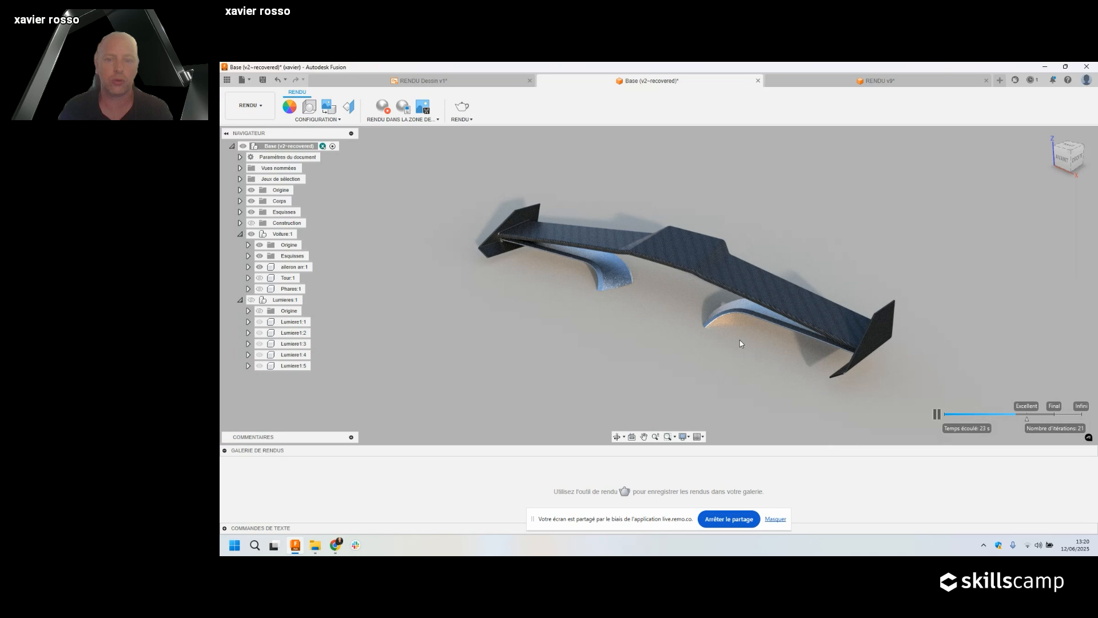
pyautogui.click(309, 107)
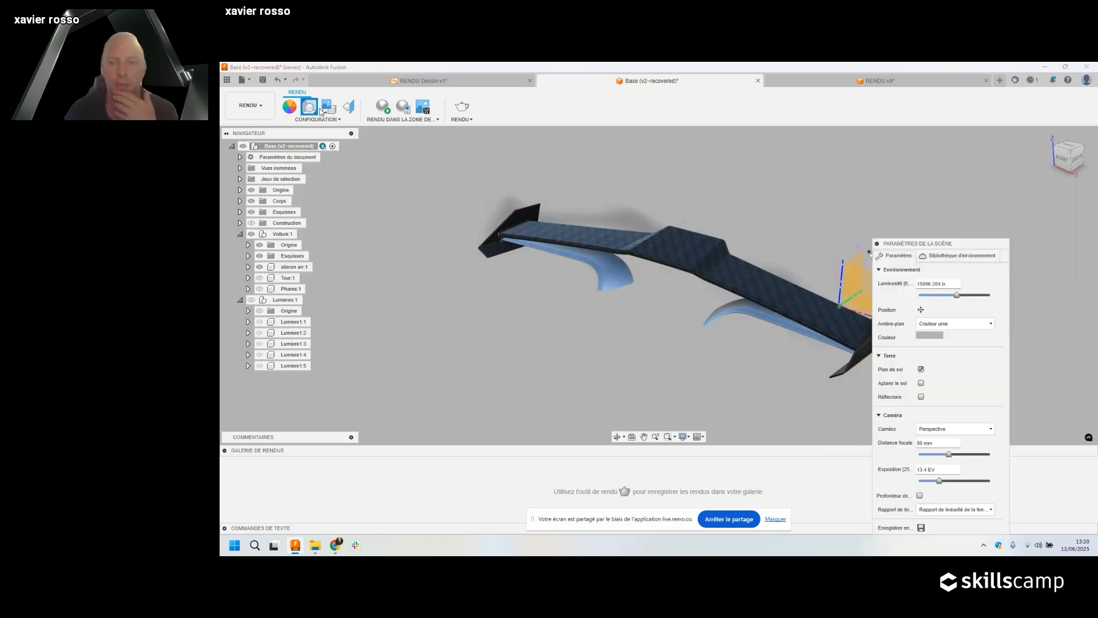
# Attach zwartkops_curve_sunset_4k.hdr through the environment library as the scene's lighting environment.
pyautogui.moveTo(916, 246); pyautogui.dragTo(919, 136)
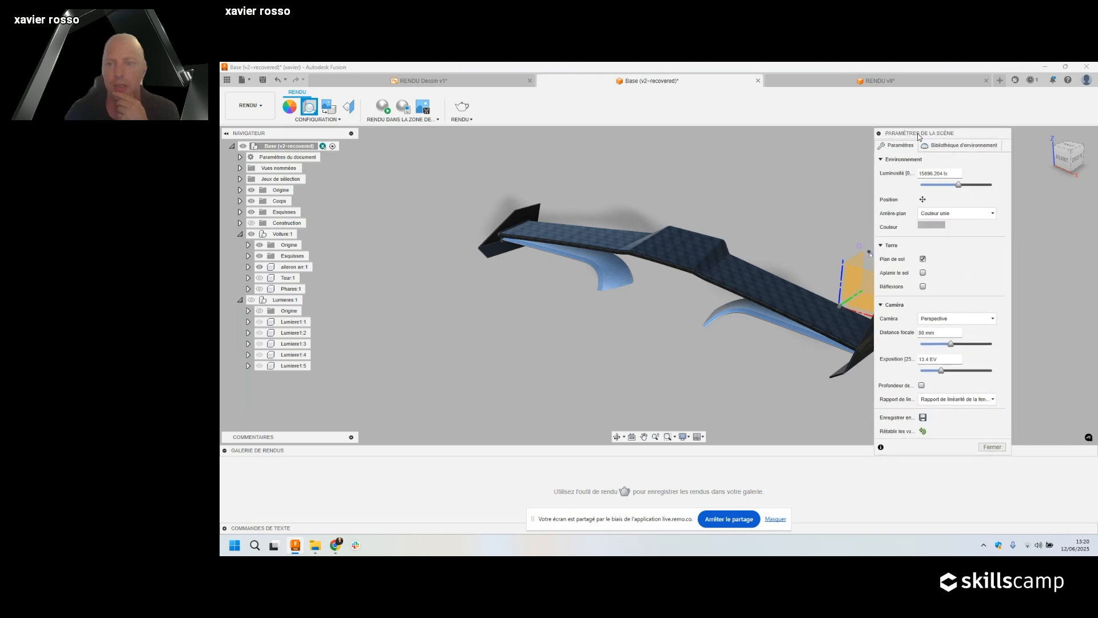
pyautogui.click(949, 147)
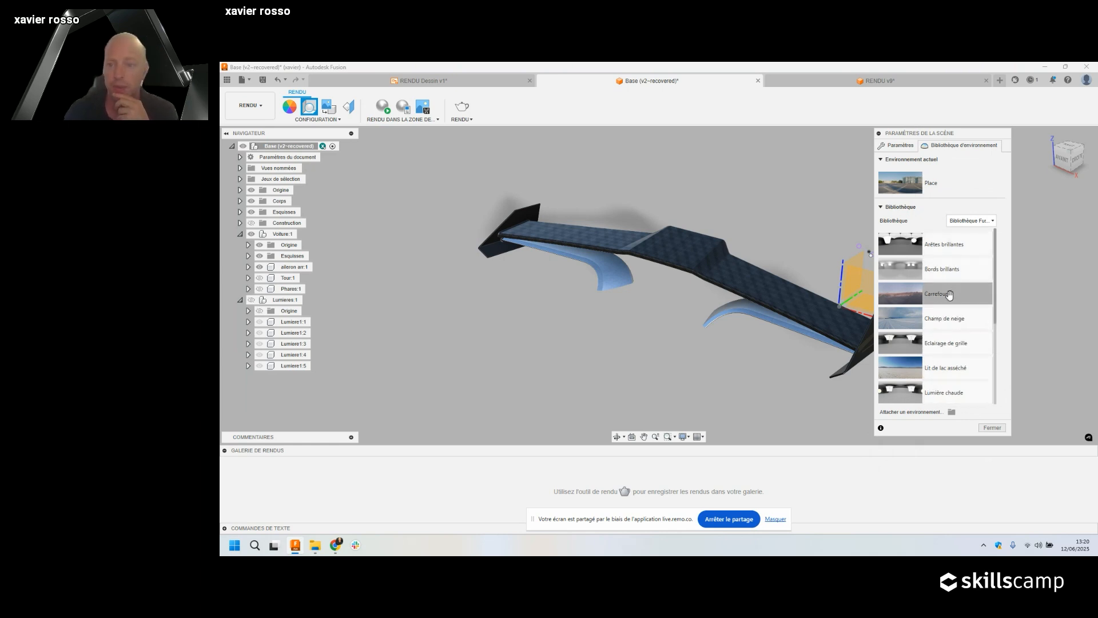
pyautogui.scroll(-5, 948, 295)
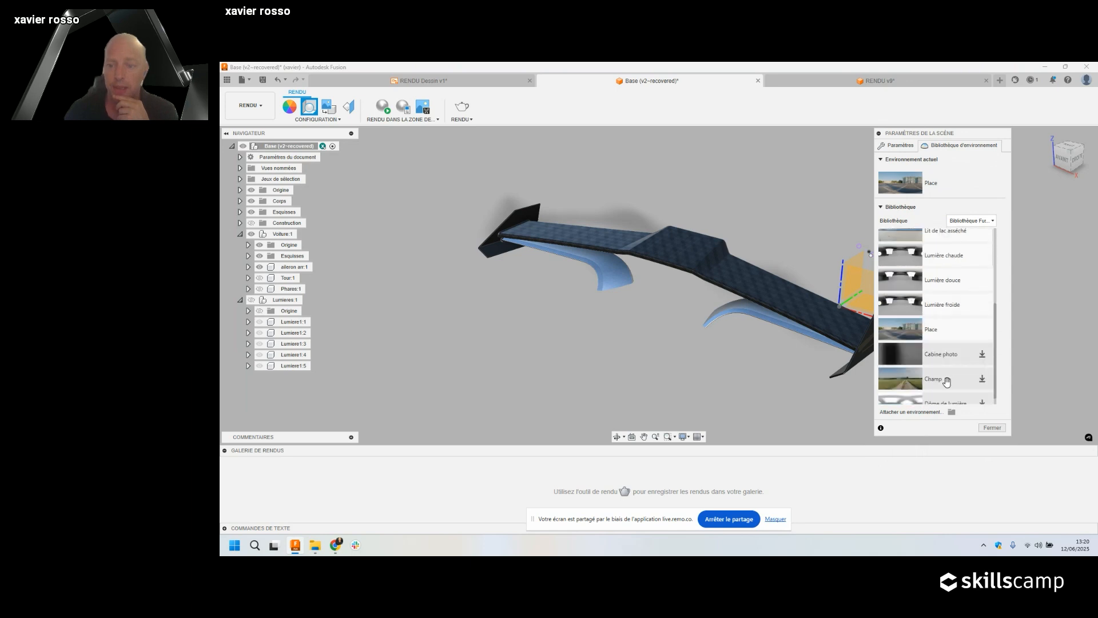
pyautogui.click(952, 412)
pyautogui.click(559, 398)
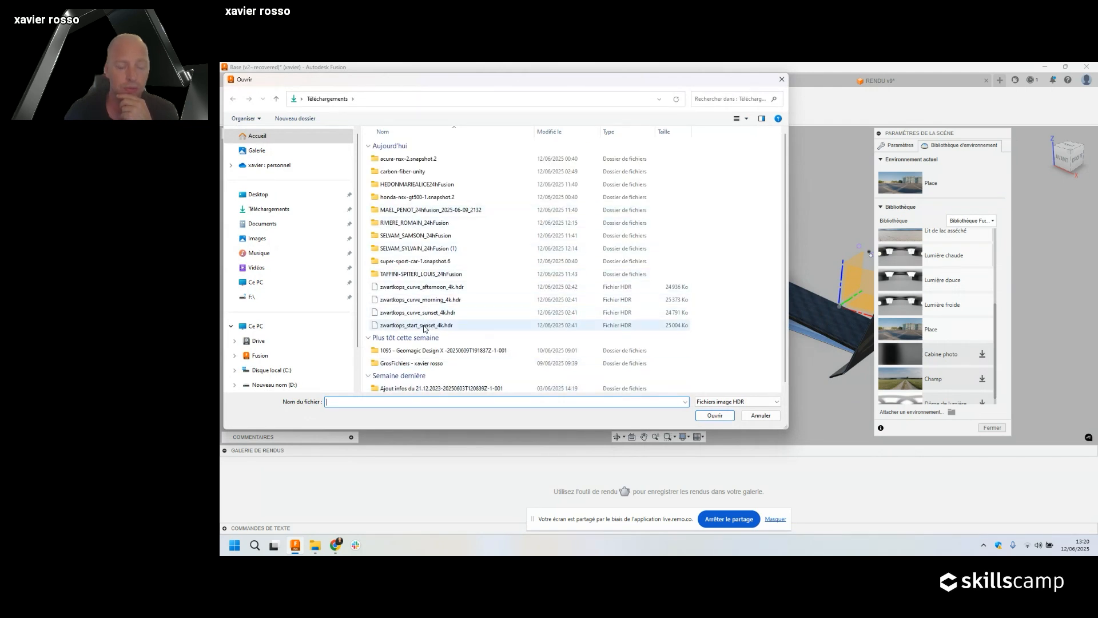
pyautogui.click(426, 326)
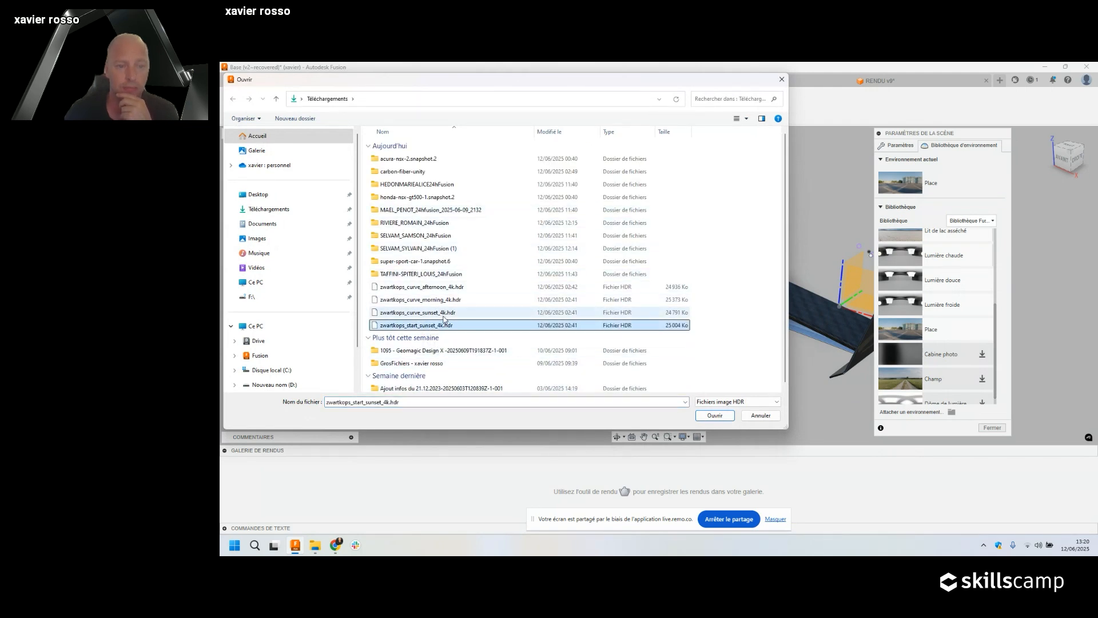
pyautogui.click(444, 314)
pyautogui.click(715, 415)
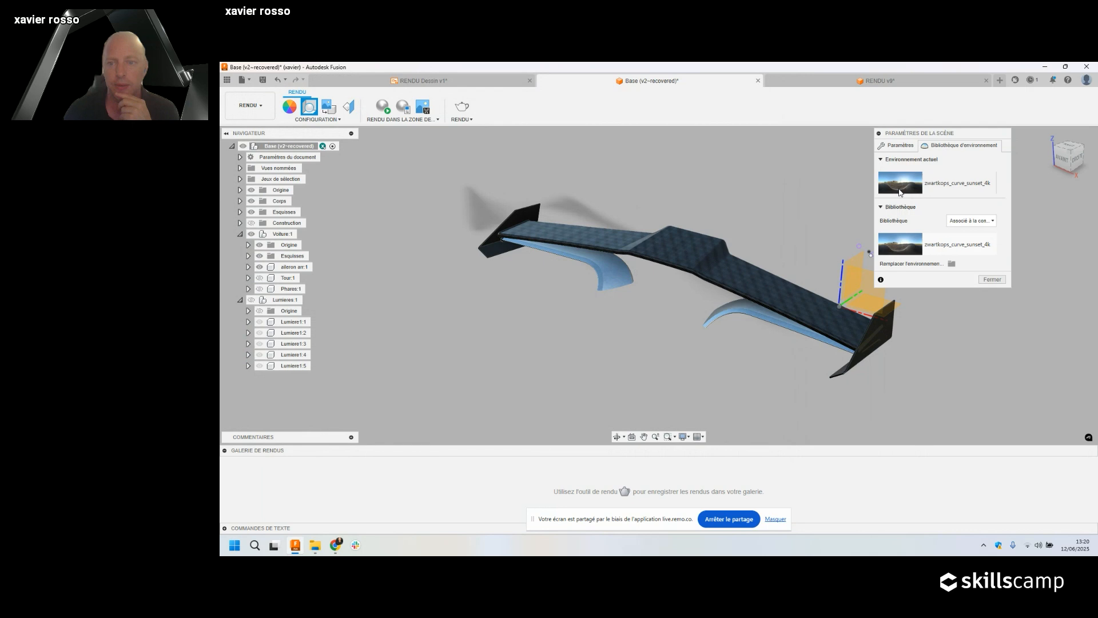
pyautogui.click(898, 147)
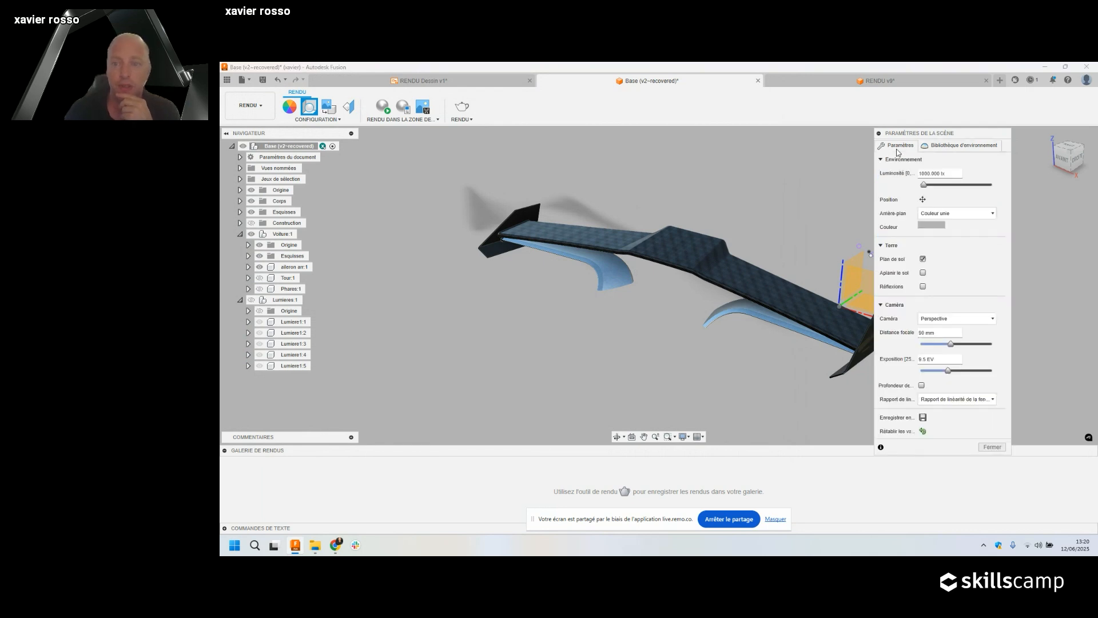
# Raise environment brightness to about 1923 lx and rotate the HDR to about 69 degrees.
pyautogui.click(945, 174)
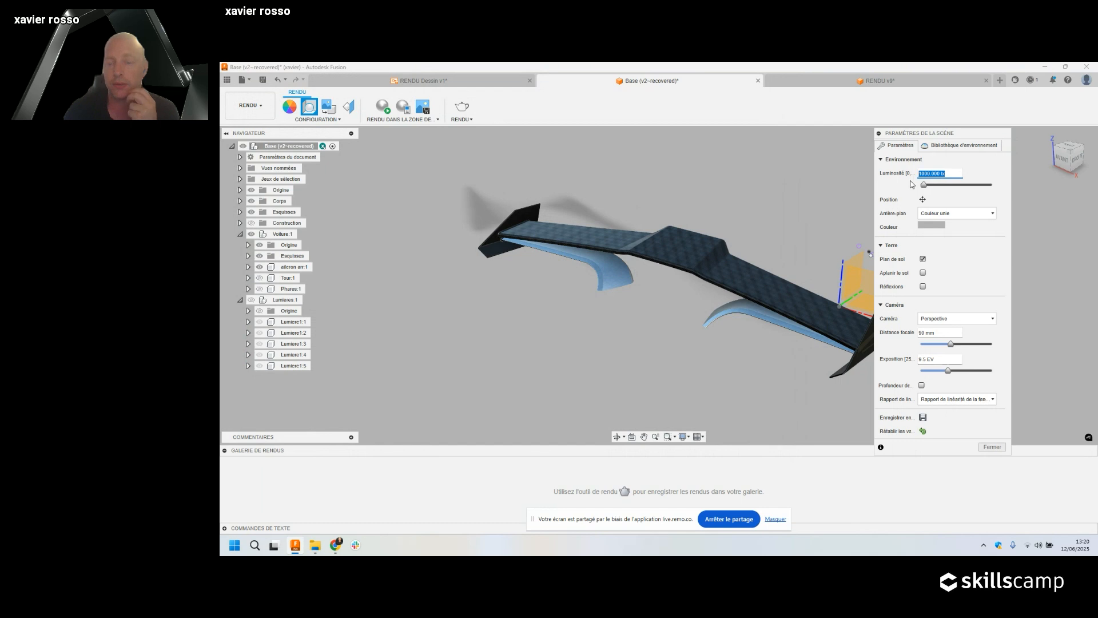
pyautogui.moveTo(924, 185); pyautogui.dragTo(929, 187)
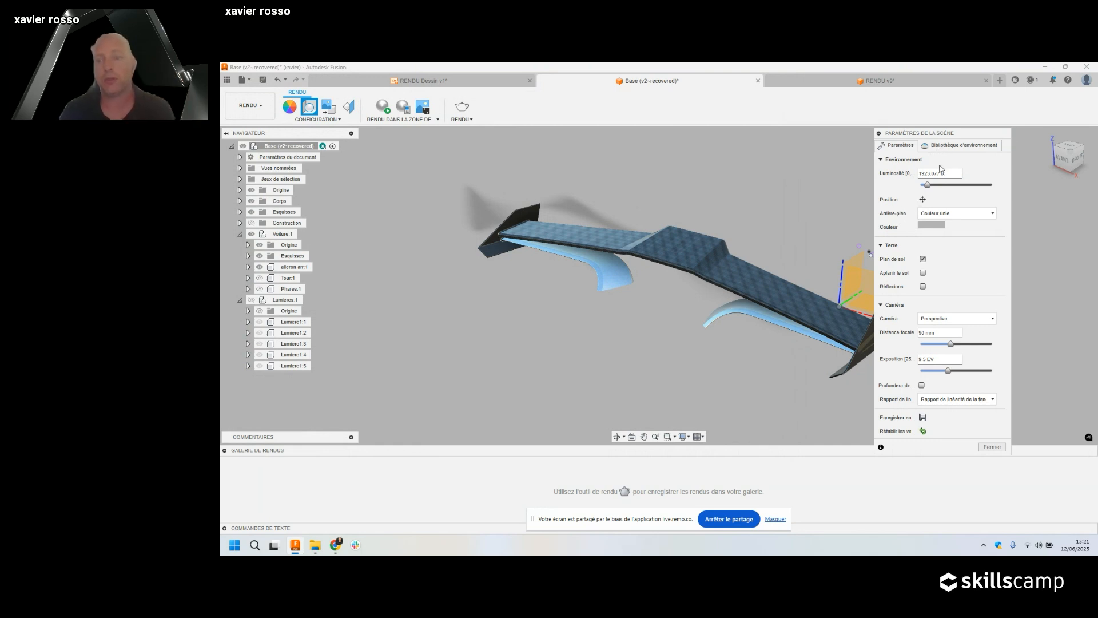
pyautogui.click(923, 200)
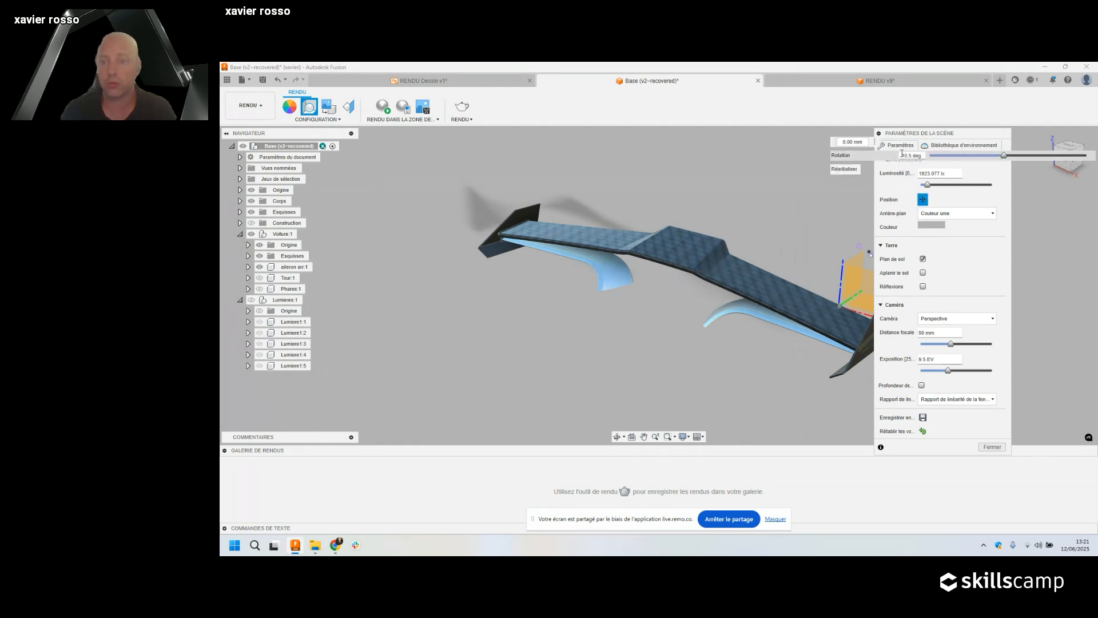
pyautogui.moveTo(1003, 158); pyautogui.dragTo(1038, 167)
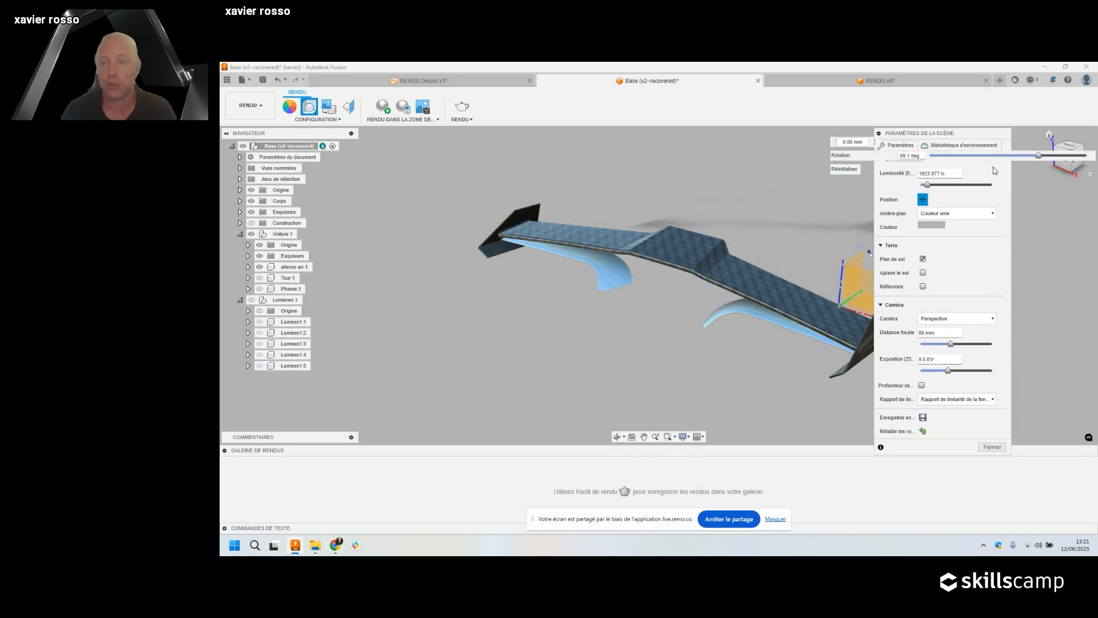
pyautogui.keyDown('shift'); pyautogui.moveTo(733, 234); pyautogui.dragTo(674, 266, button='middle'); pyautogui.keyUp('shift')
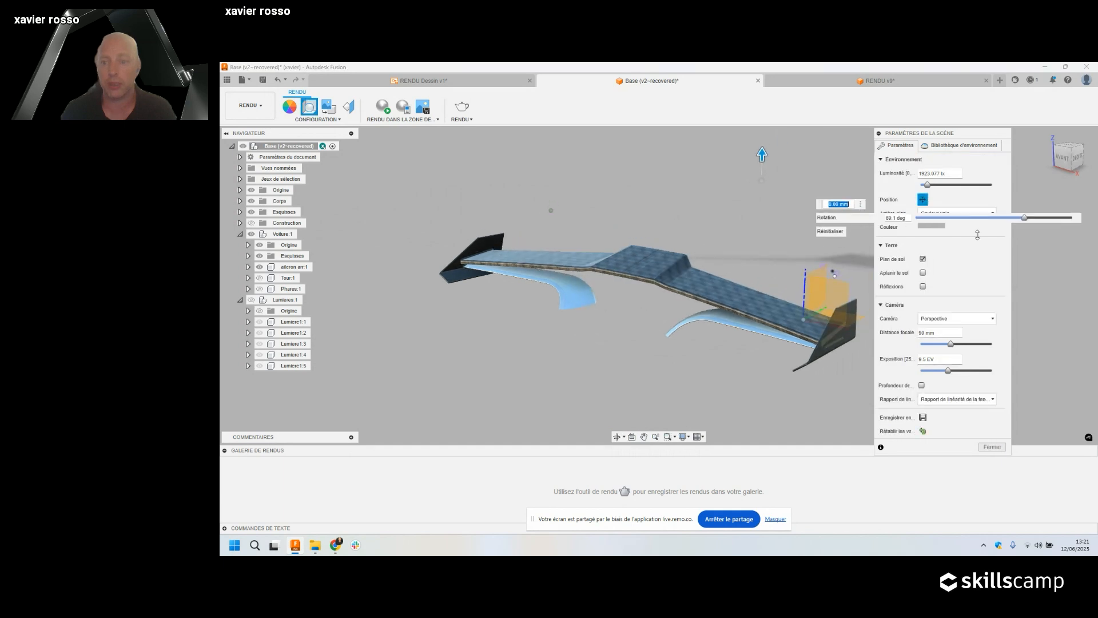
pyautogui.click(923, 199)
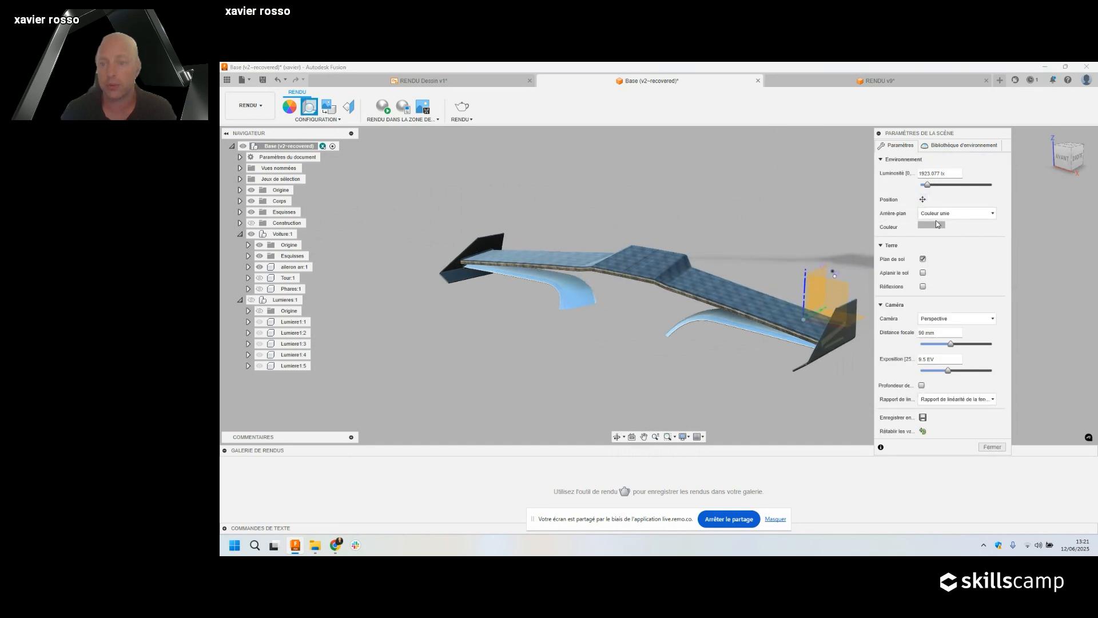
# Try a solid background colour, then bring up the background type choices.
pyautogui.click(931, 225)
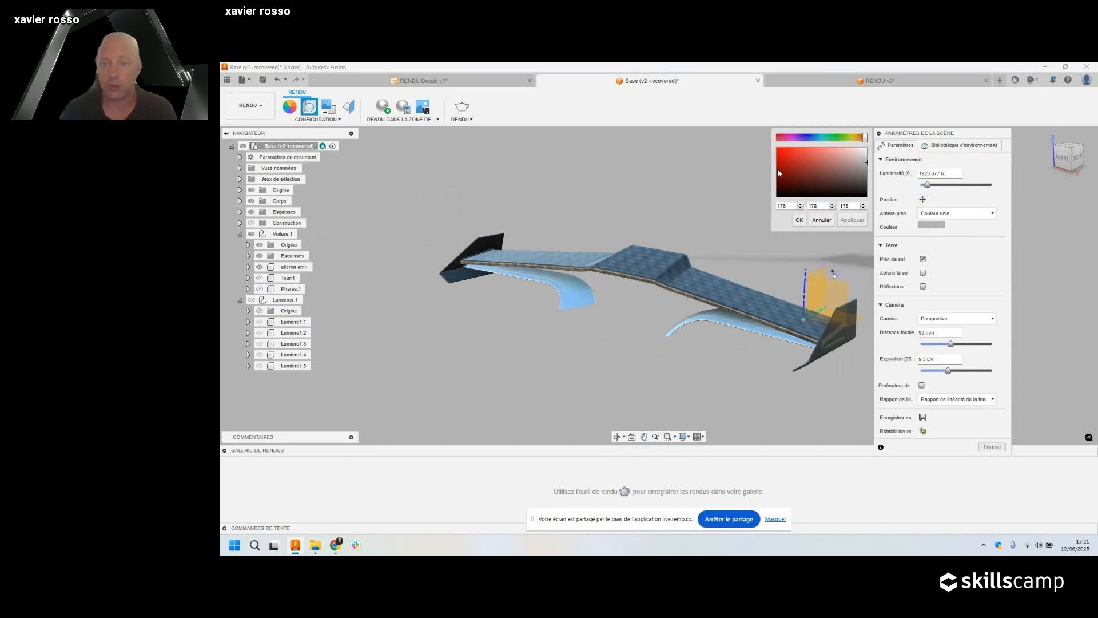
pyautogui.click(821, 220)
pyautogui.click(952, 213)
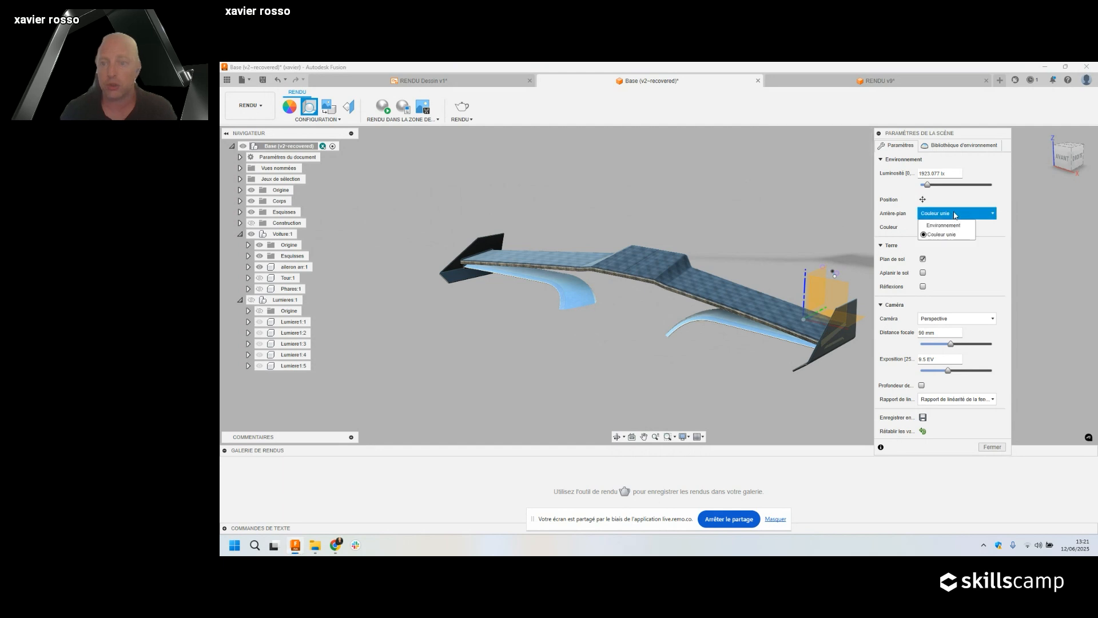
# Set the background to the racetrack environment and flatten the ground under the wing.
pyautogui.click(945, 226)
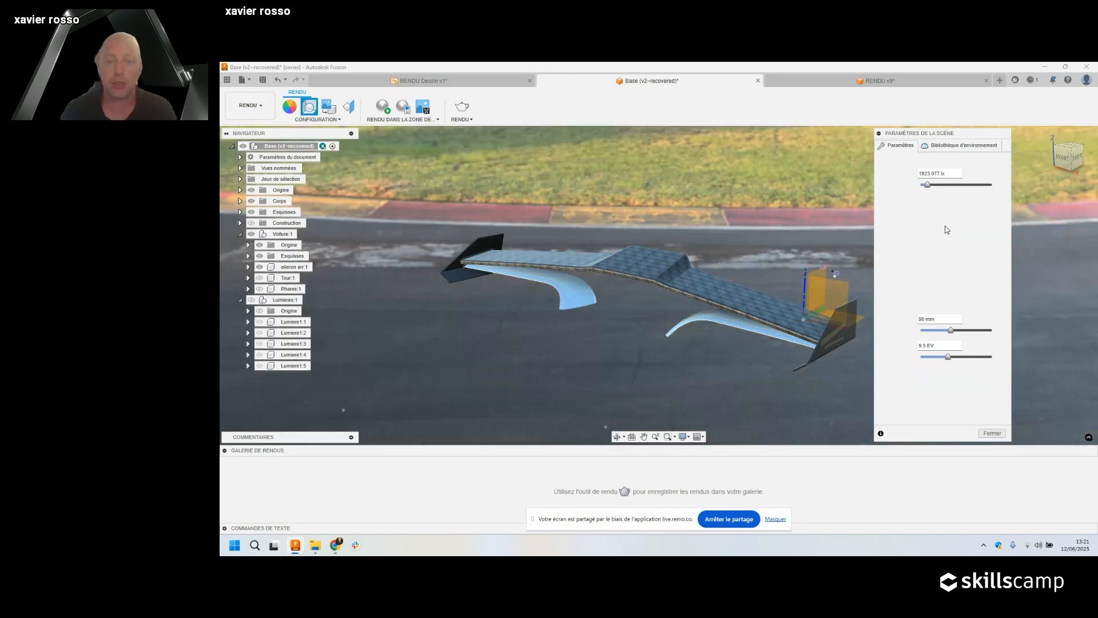
pyautogui.keyDown('shift'); pyautogui.moveTo(734, 225); pyautogui.dragTo(755, 228, button='middle'); pyautogui.keyUp('shift')
pyautogui.scroll(-3, 755, 228)
pyautogui.scroll(5, 755, 228)
pyautogui.scroll(-8, 755, 226)
pyautogui.scroll(5, 755, 228)
pyautogui.scroll(-3, 756, 228)
pyautogui.scroll(2, 755, 228)
pyautogui.scroll(3, 755, 227)
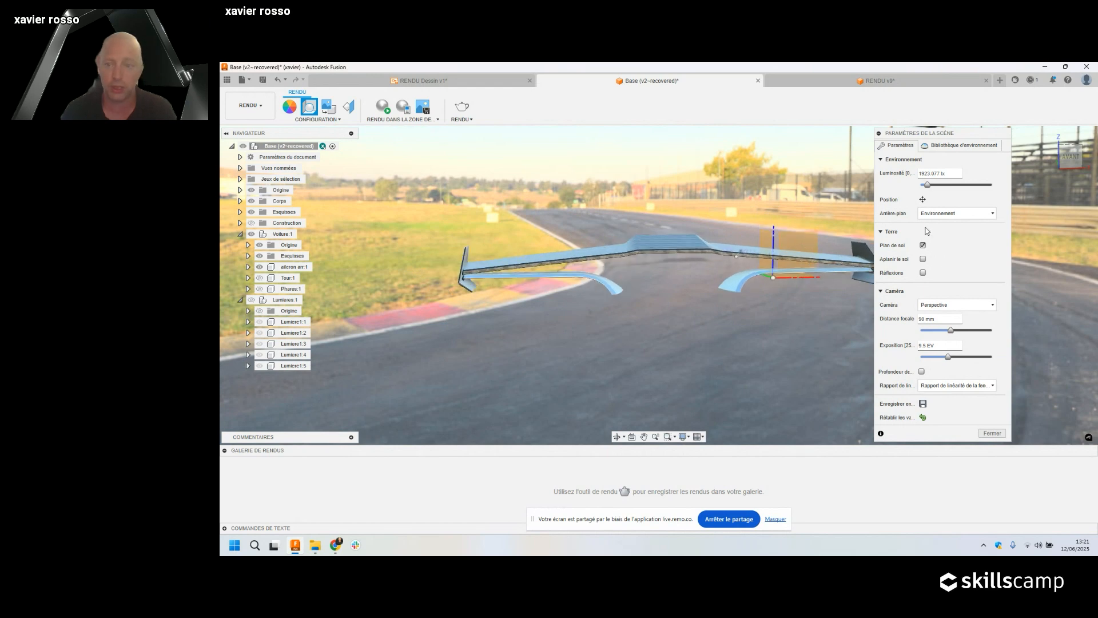
pyautogui.click(923, 259)
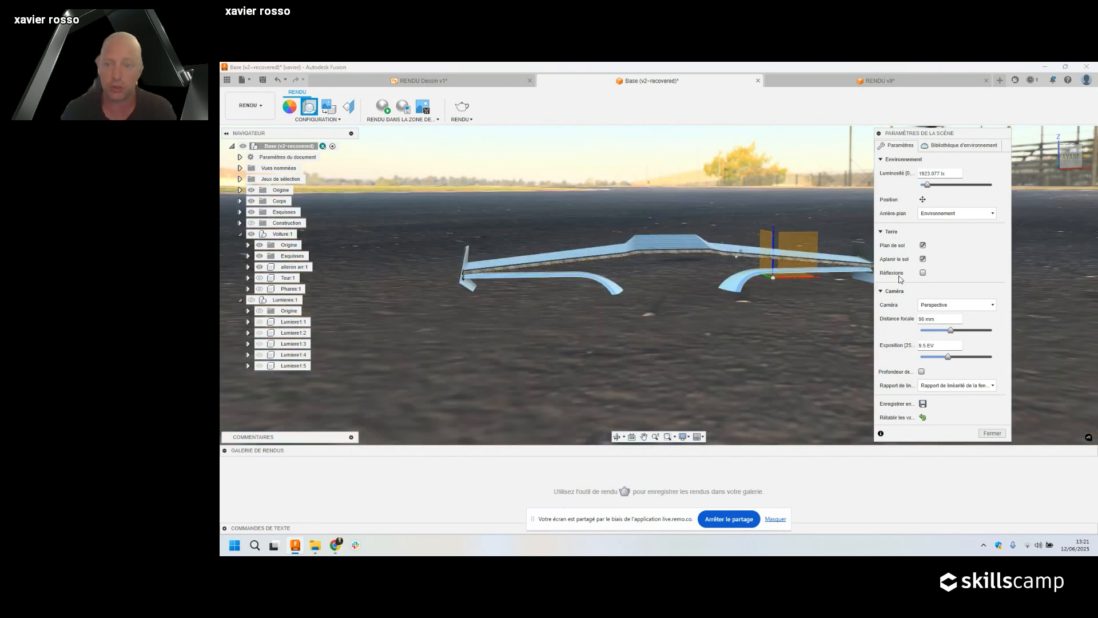
# Reduce the ground scale to 0.25 and turn on ground reflections of the wing.
pyautogui.keyDown('shift'); pyautogui.moveTo(764, 233); pyautogui.dragTo(708, 225, button='middle'); pyautogui.keyUp('shift')
pyautogui.keyDown('shift'); pyautogui.moveTo(624, 252); pyautogui.dragTo(656, 249, button='middle'); pyautogui.keyUp('shift')
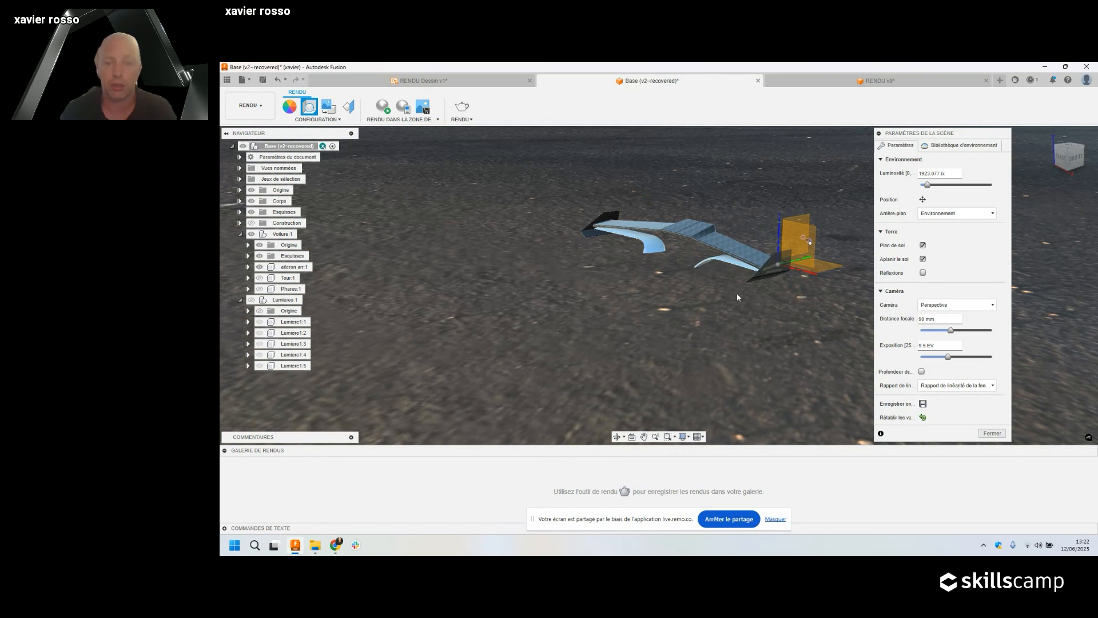
pyautogui.click(924, 201)
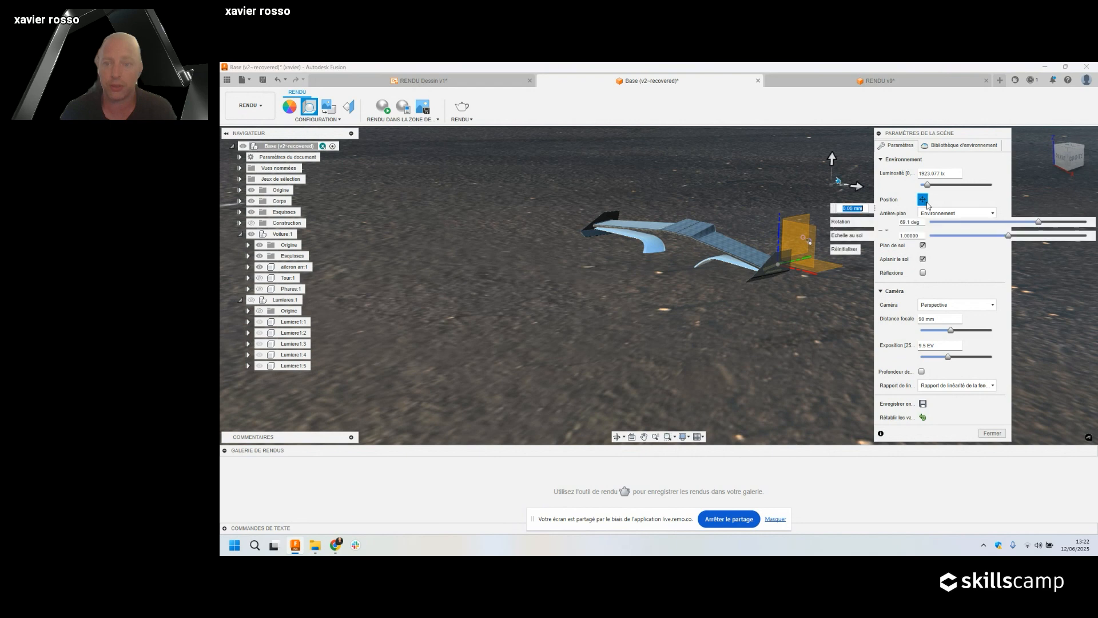
pyautogui.moveTo(835, 212); pyautogui.dragTo(518, 348)
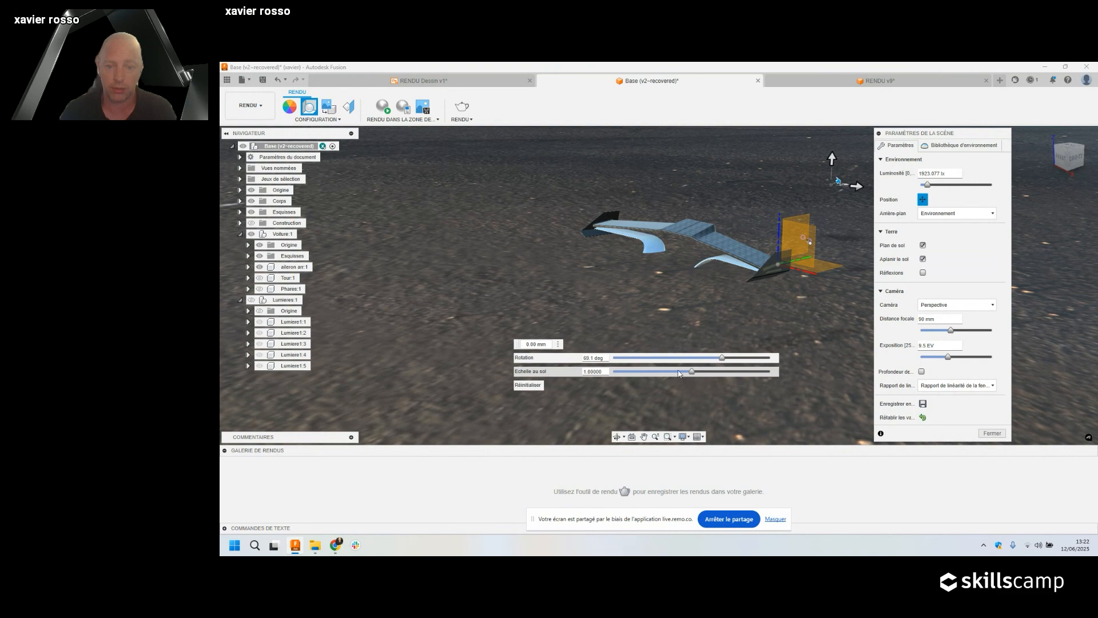
pyautogui.moveTo(693, 373); pyautogui.dragTo(633, 365)
pyautogui.keyDown('shift'); pyautogui.moveTo(724, 232); pyautogui.dragTo(757, 243, button='middle'); pyautogui.keyUp('shift')
pyautogui.scroll(5, 734, 248)
pyautogui.keyDown('shift'); pyautogui.moveTo(721, 200); pyautogui.dragTo(712, 306, button='middle'); pyautogui.keyUp('shift')
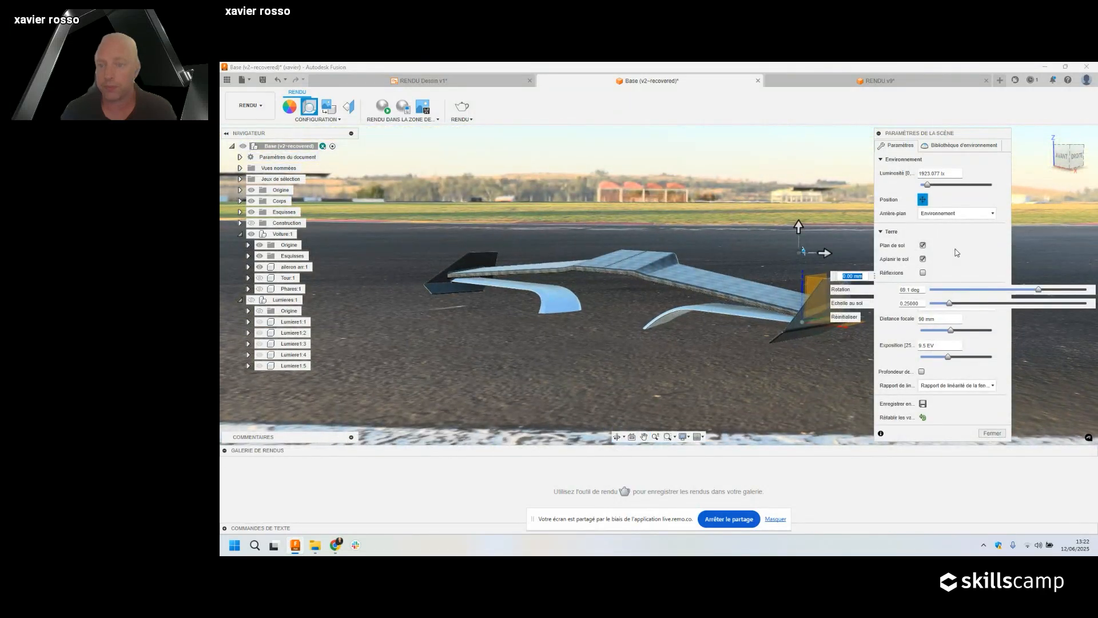
pyautogui.click(923, 273)
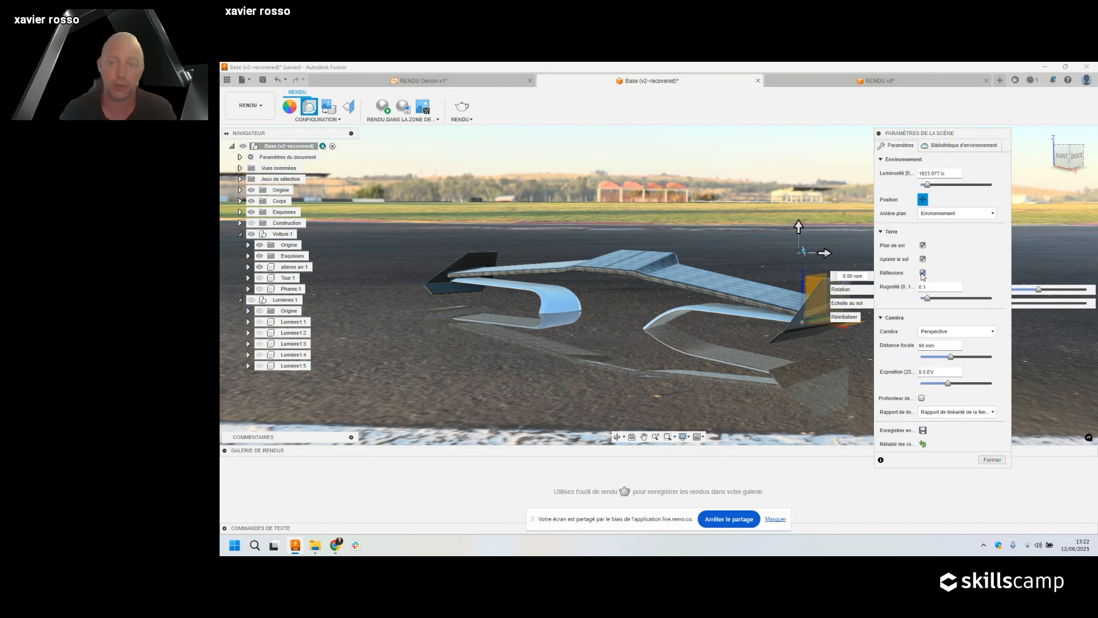
# Turn ground reflections off, then set a 54 mm focal length and 8.7 EV exposure.
pyautogui.click(923, 273)
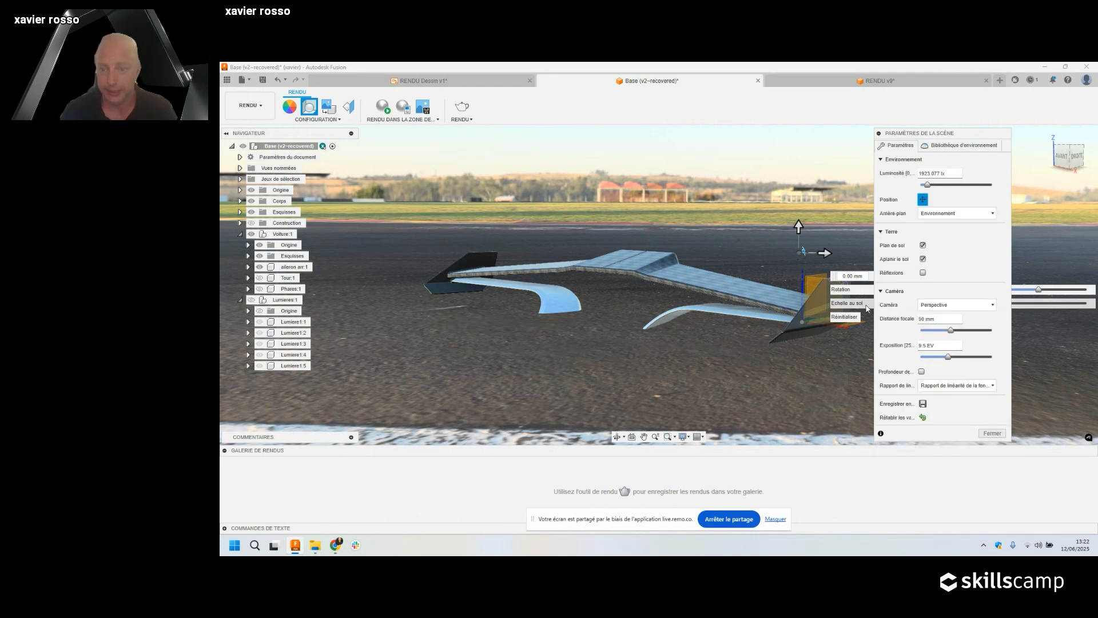
pyautogui.click(926, 204)
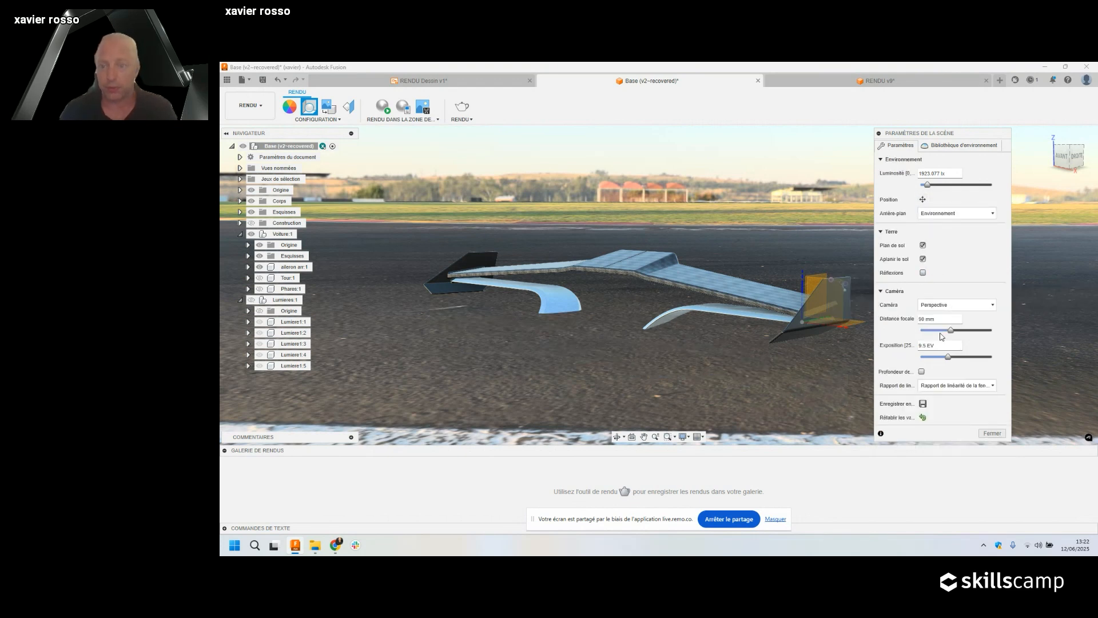
pyautogui.moveTo(949, 335)
pyautogui.mouseDown()
pyautogui.moveTo(935, 333)
pyautogui.moveTo(988, 330)
pyautogui.moveTo(922, 331)
pyautogui.moveTo(938, 331)
pyautogui.mouseUp()
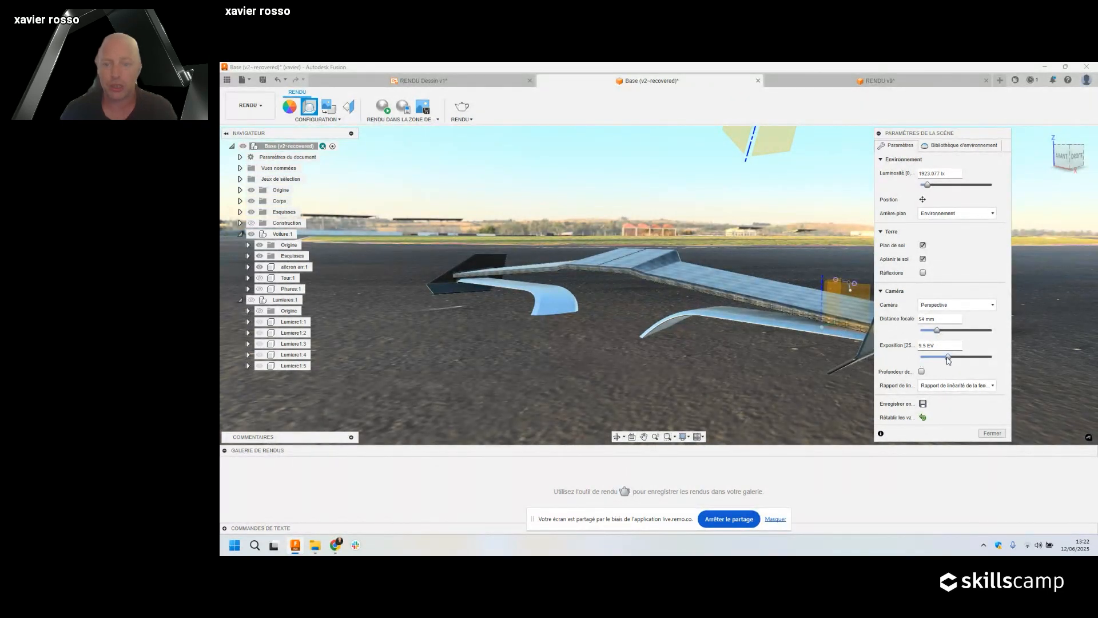
pyautogui.moveTo(949, 359); pyautogui.dragTo(951, 358)
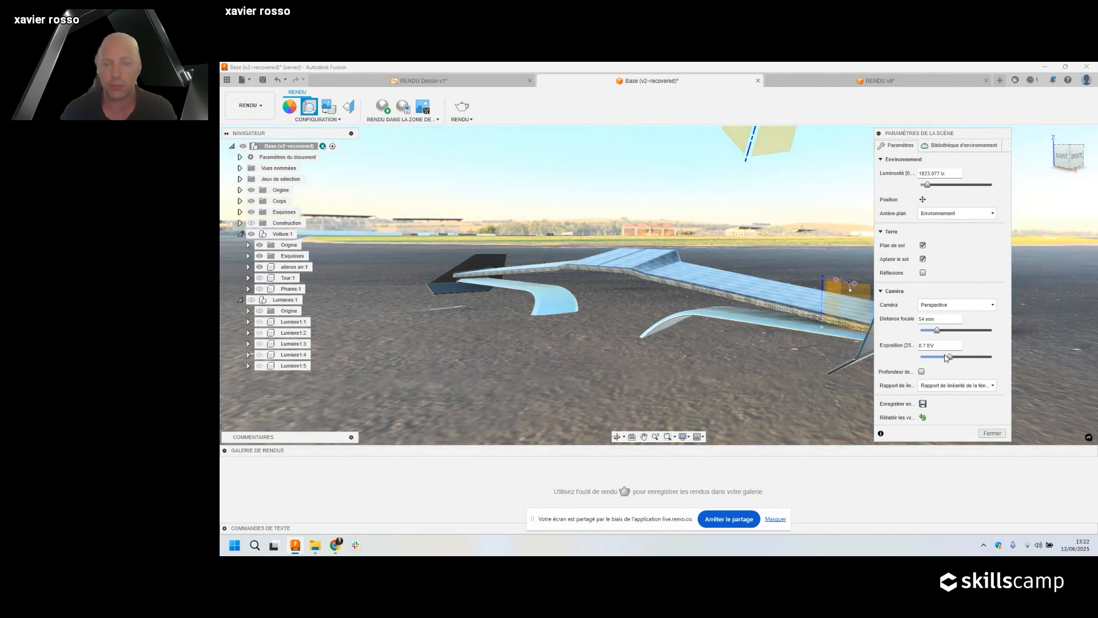
# Enable depth of field, accepting its warning, and set the blur to 0.15.
pyautogui.click(921, 371)
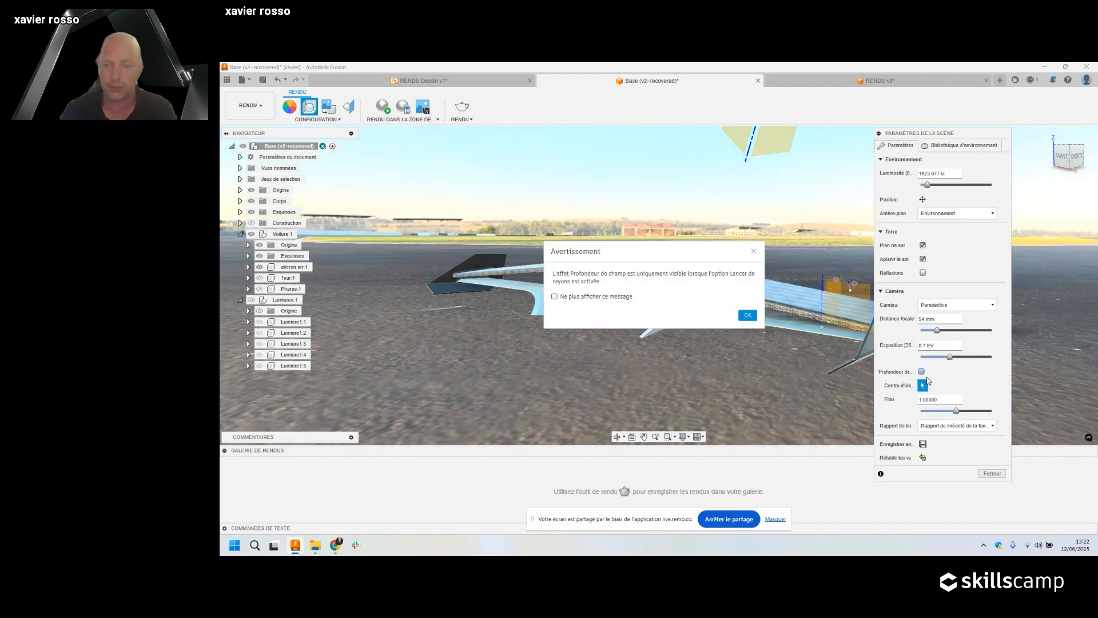
pyautogui.click(748, 316)
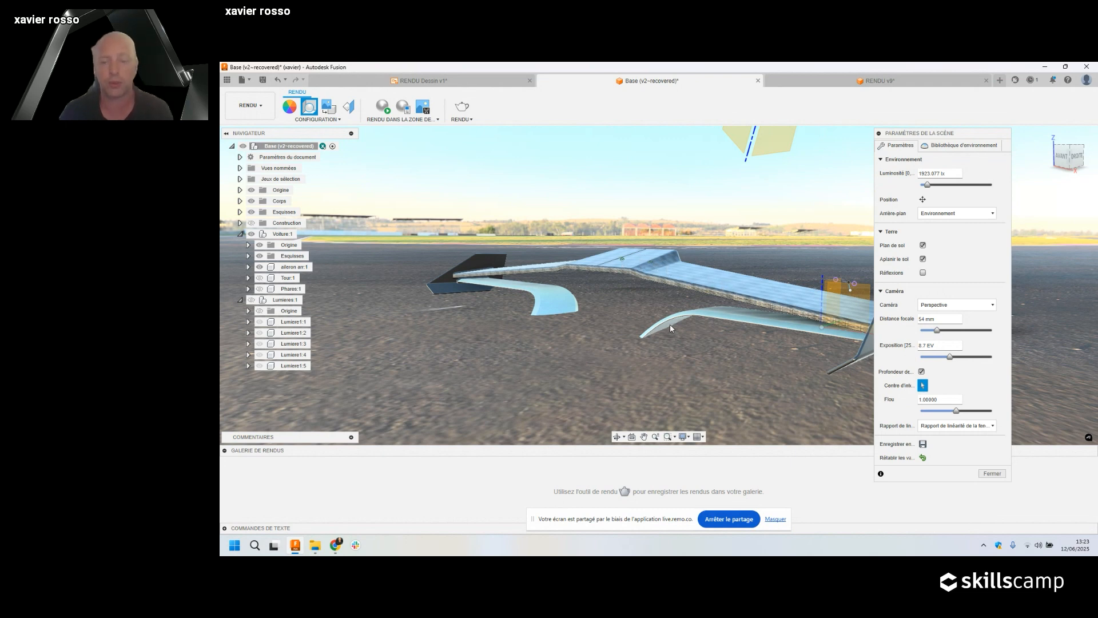
pyautogui.moveTo(947, 396); pyautogui.dragTo(889, 395)
pyautogui.write('0')
pyautogui.press('Return')
pyautogui.press('BackSpace')
pyautogui.press('BackSpace')
pyautogui.press('BackSpace')
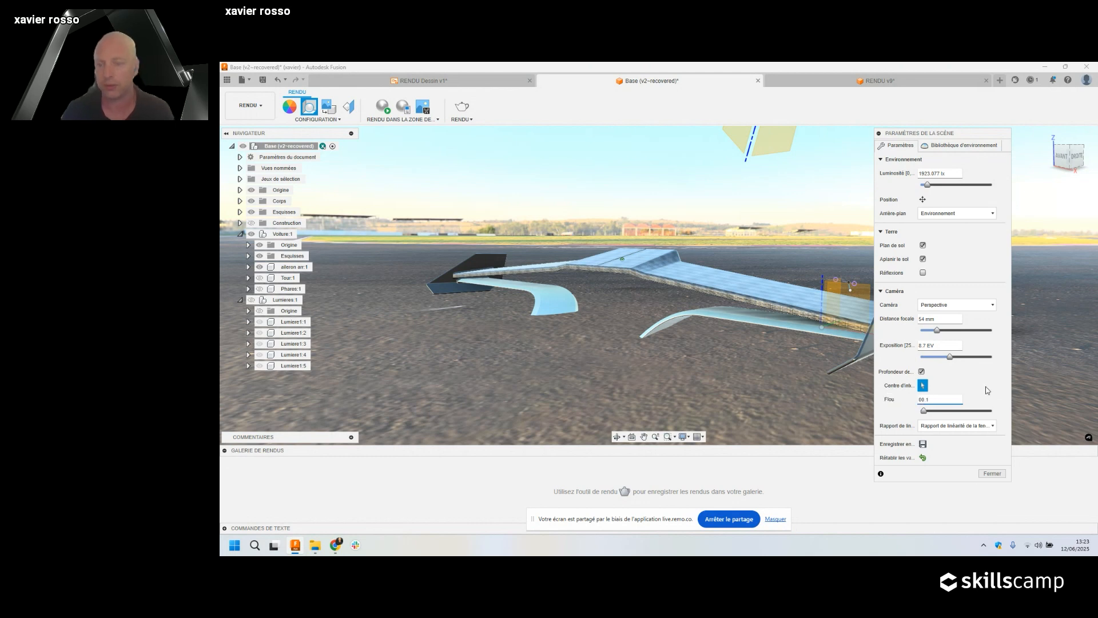
pyautogui.moveTo(959, 398); pyautogui.dragTo(678, 395)
pyautogui.write('0.15')
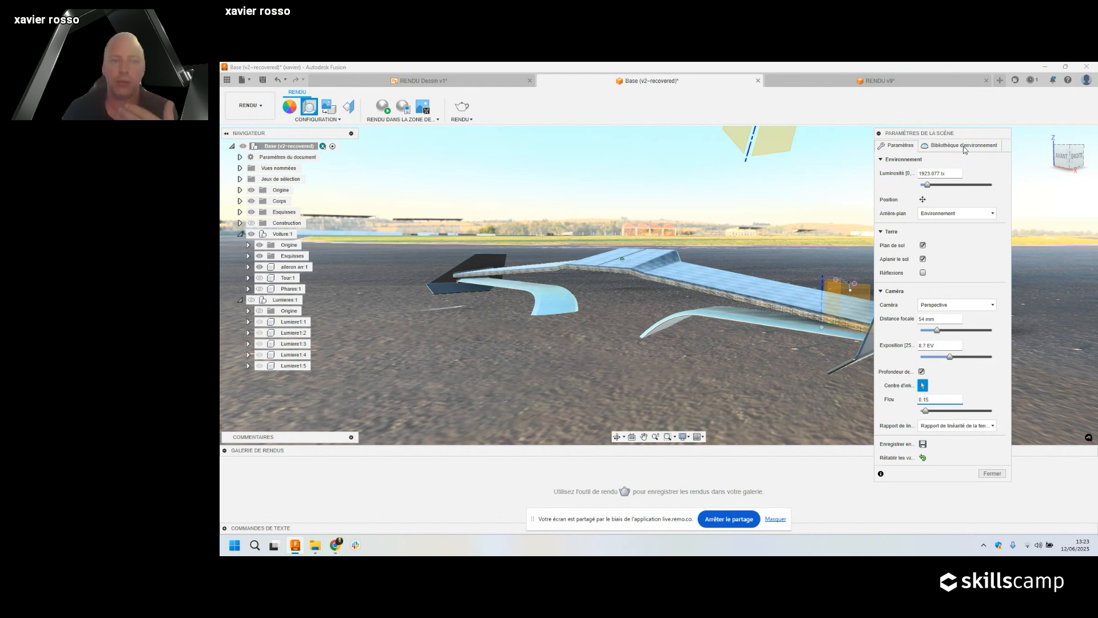
# Make the Lumieres:1 lights visible and close the scene settings.
pyautogui.click(251, 300)
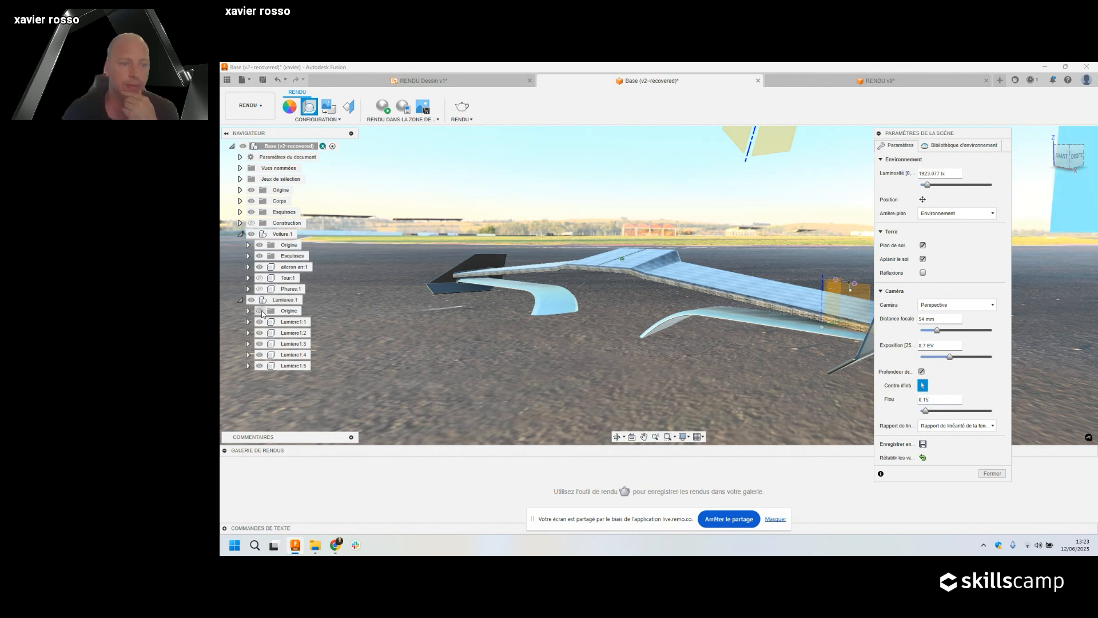
pyautogui.click(993, 474)
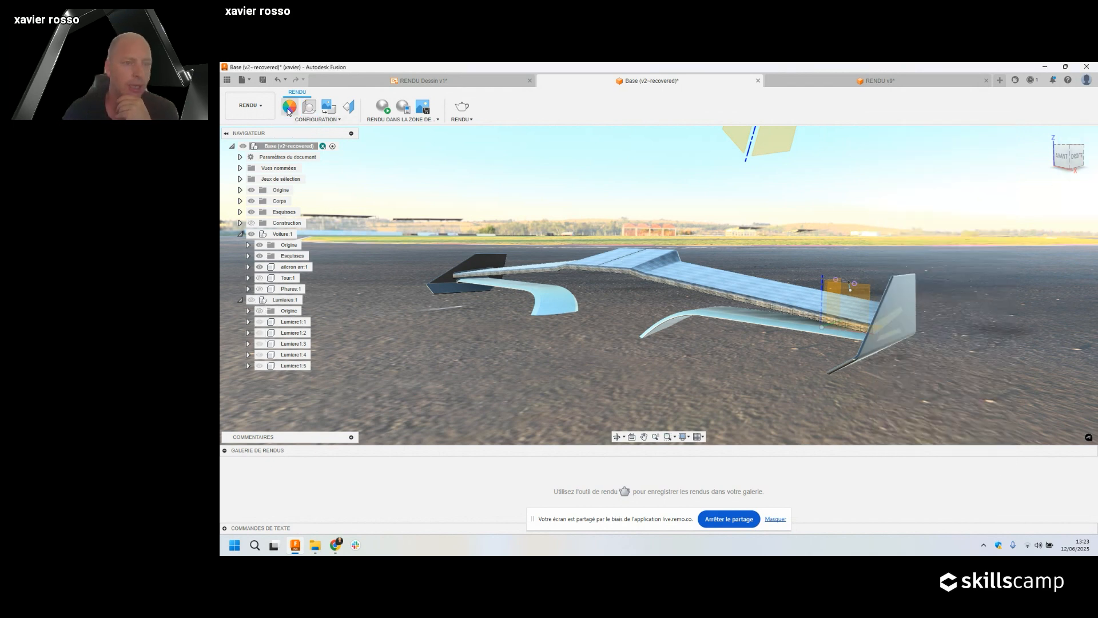
pyautogui.click(289, 107)
# Search the appearance library for 'led' and expand the Fusion library results.
pyautogui.click(938, 334)
pyautogui.write('led')
pyautogui.press('Return')
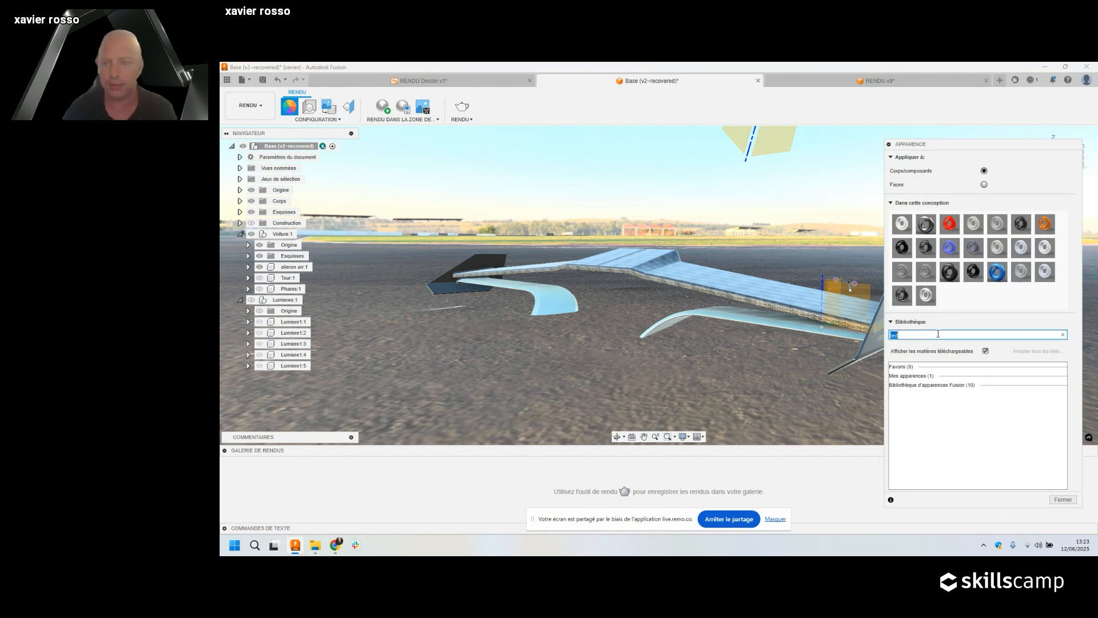
pyautogui.click(951, 385)
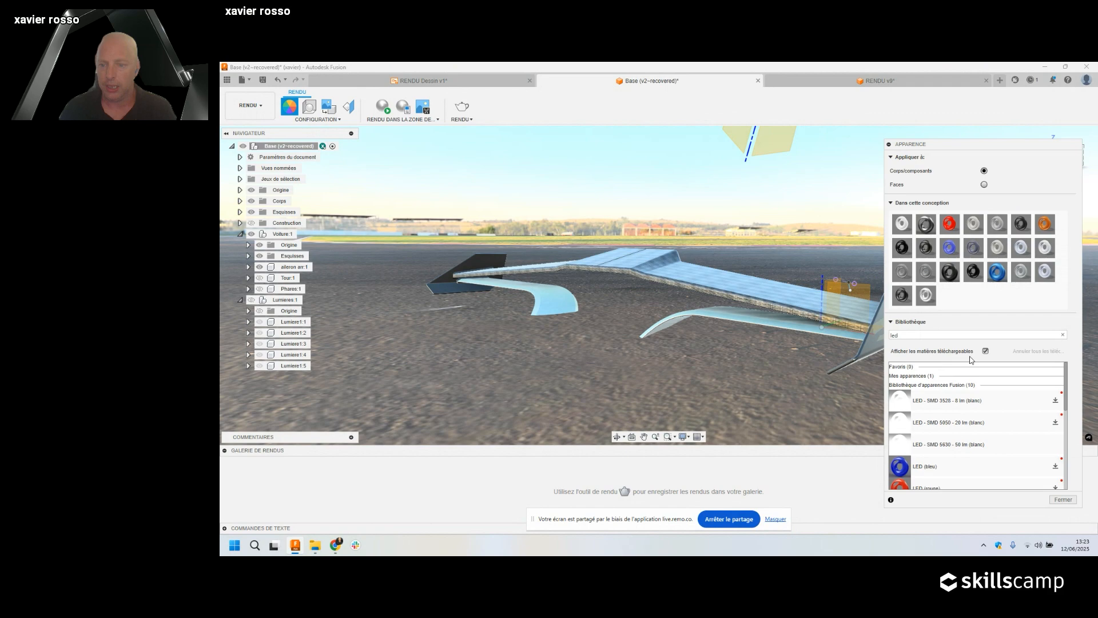
pyautogui.scroll(-5, 738, 331)
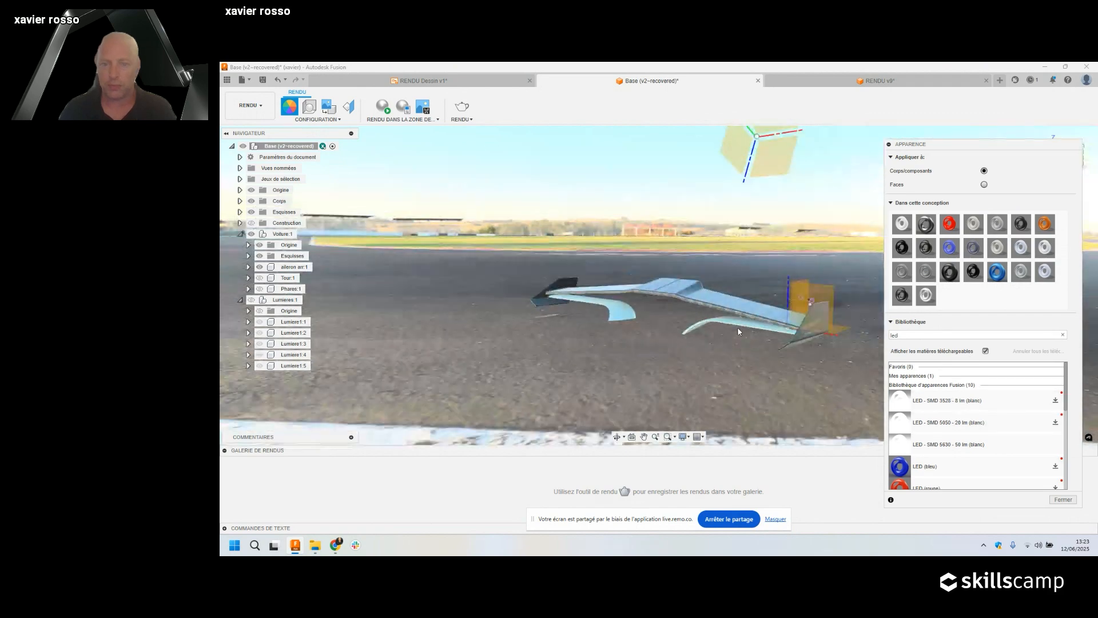
pyautogui.scroll(-2, 738, 331)
# Show the light panels and drop the white LED - SMD 5630 - 50 lm appearance onto them.
pyautogui.click(251, 300)
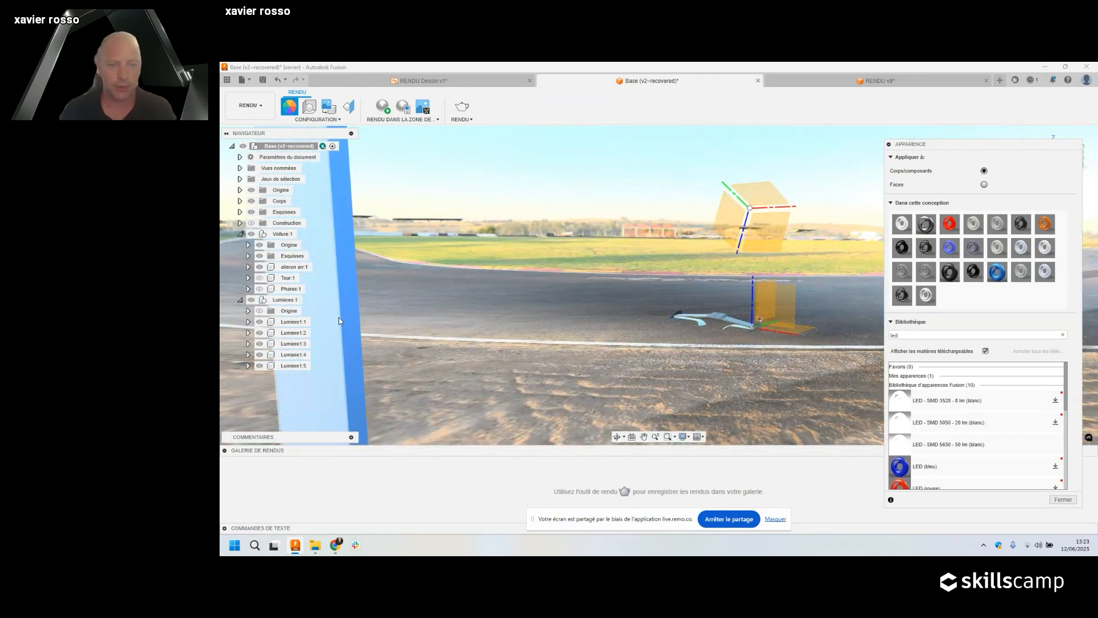
pyautogui.scroll(-4, 608, 281)
pyautogui.scroll(-2, 608, 280)
pyautogui.moveTo(955, 445); pyautogui.dragTo(772, 276)
pyautogui.keyDown('shift'); pyautogui.moveTo(772, 276); pyautogui.dragTo(774, 308, button='middle'); pyautogui.keyUp('shift')
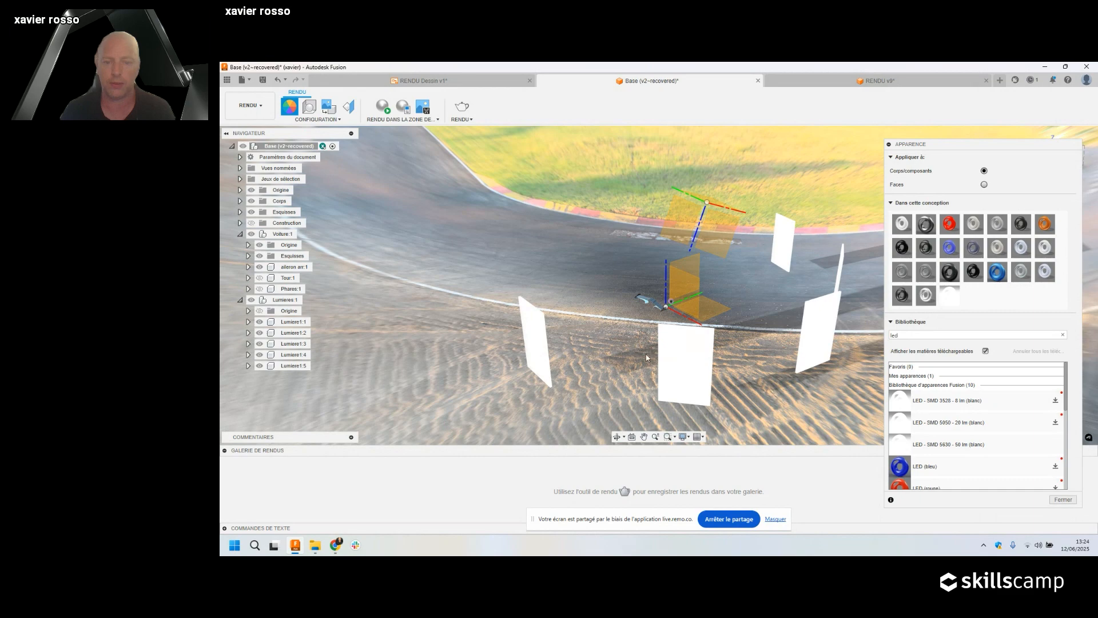
# Orbit to a lower view showing the horizon and close the appearance library.
pyautogui.scroll(-4, 697, 301)
pyautogui.scroll(12, 663, 306)
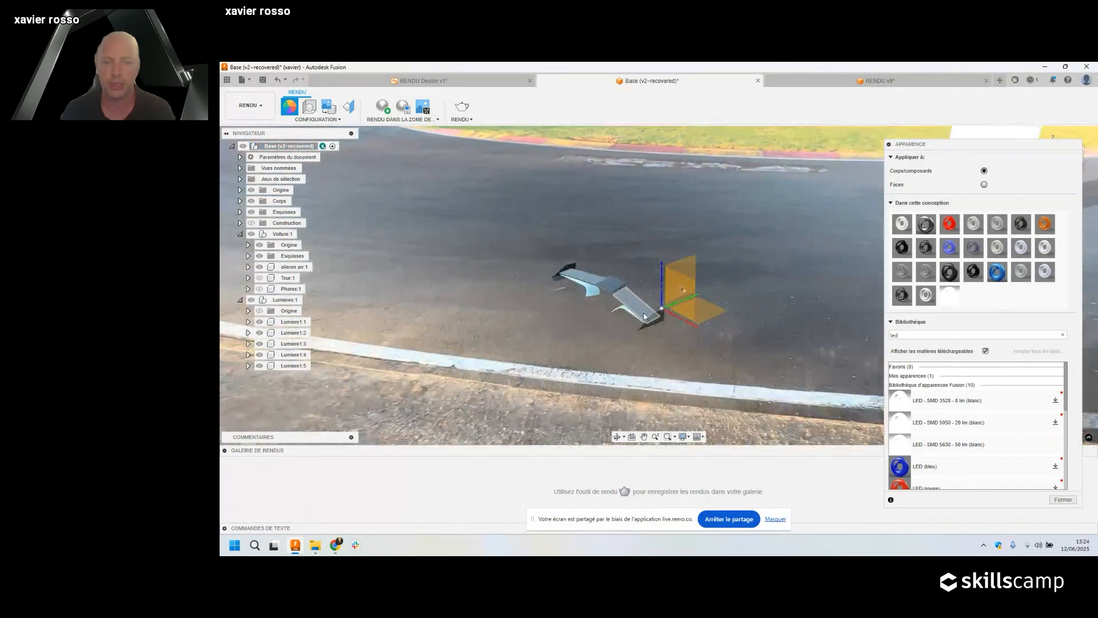
pyautogui.moveTo(645, 316); pyautogui.dragTo(686, 325, button='middle')
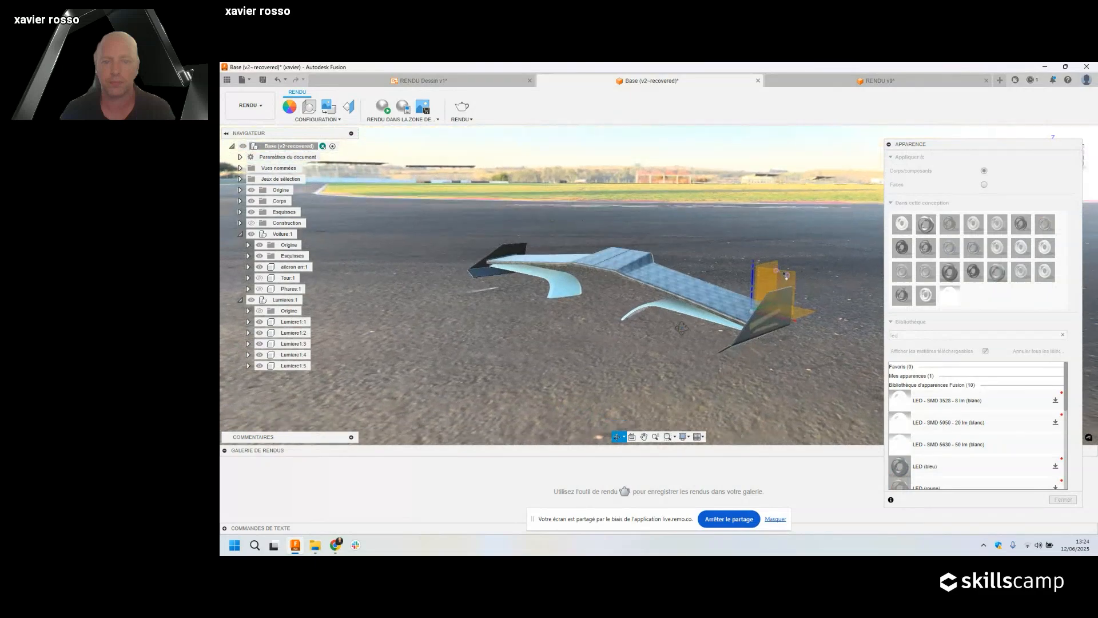
pyautogui.scroll(-2, 685, 325)
pyautogui.scroll(3, 685, 324)
pyautogui.scroll(-1, 685, 324)
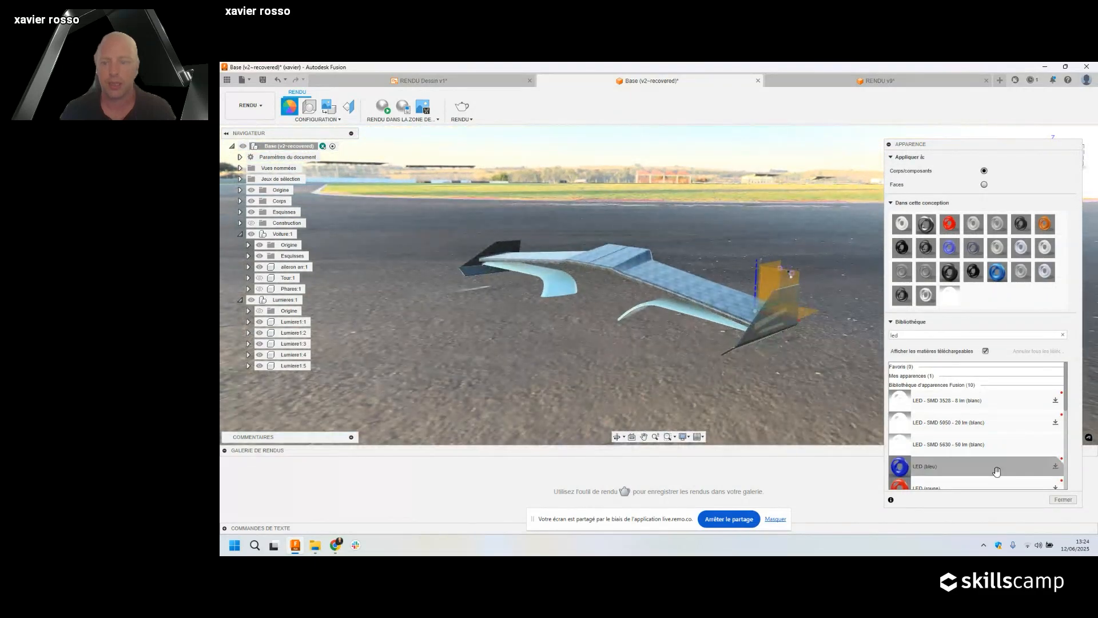
pyautogui.click(1056, 501)
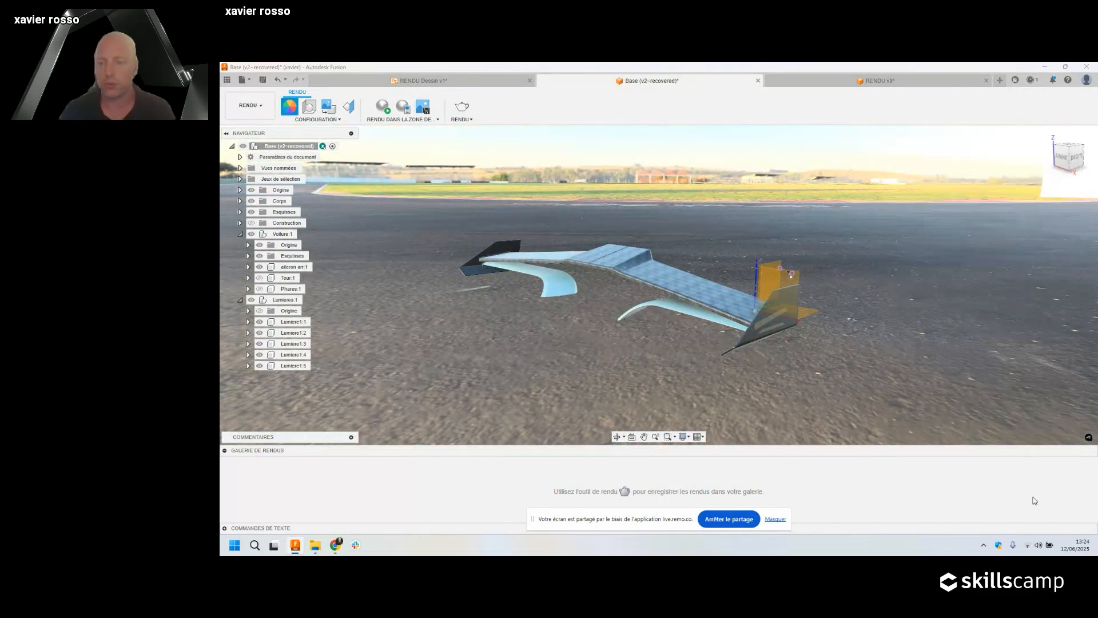
# Start the in-canvas render and open the white LED appearance's settings.
pyautogui.click(383, 107)
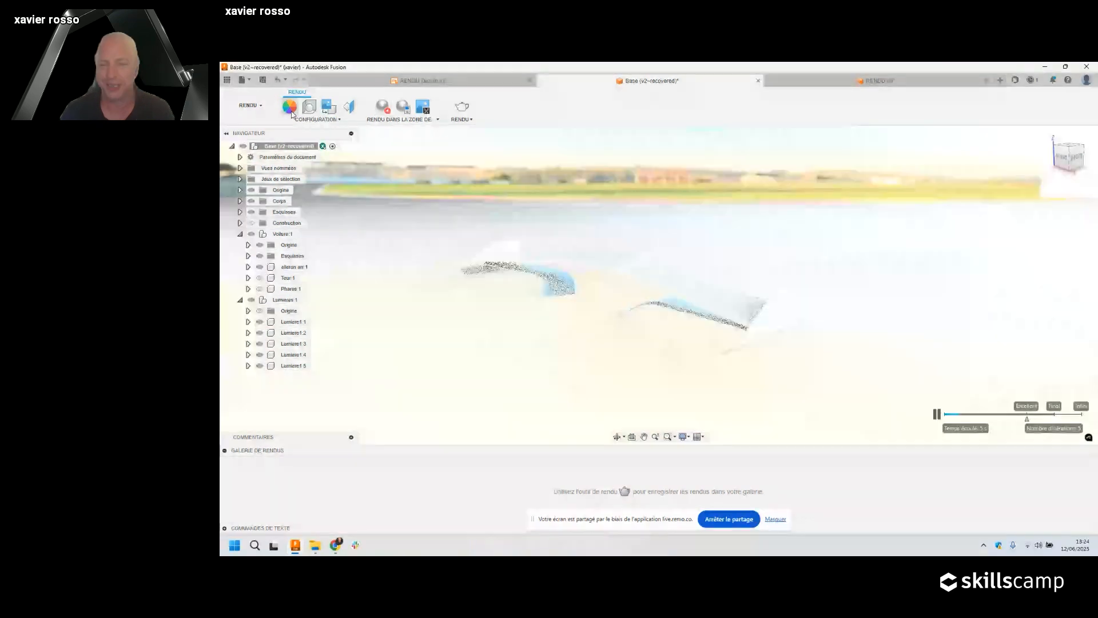
pyautogui.click(290, 108)
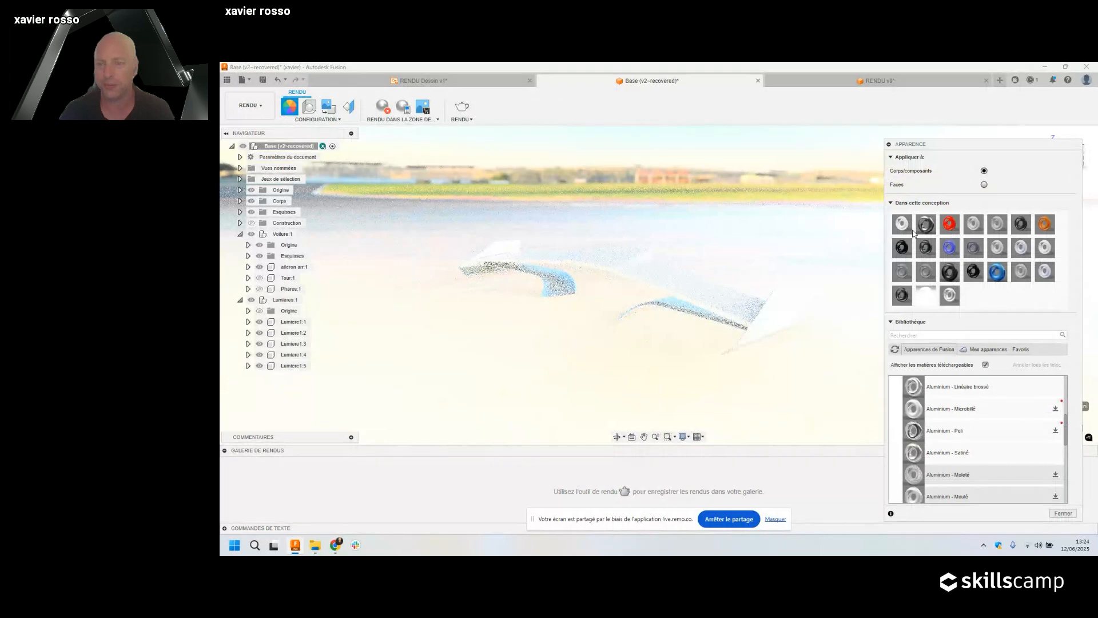
pyautogui.doubleClick(926, 295)
# Set the LED luminance to 3000, then open the wing's carbon-fibre appearance for editing.
pyautogui.write('8')
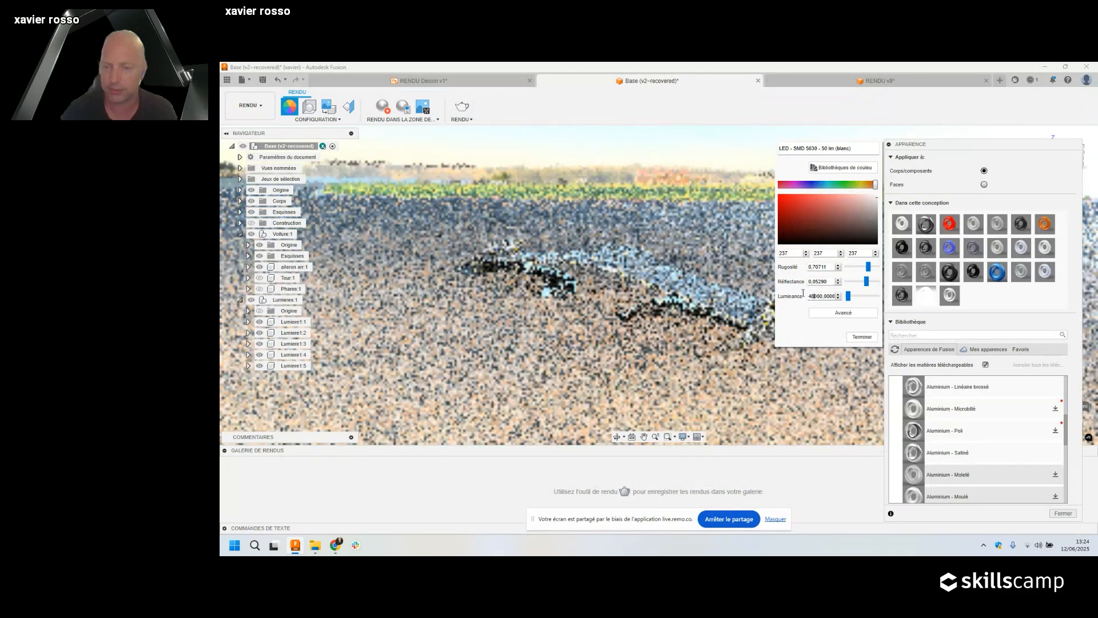
pyautogui.press('Delete')
pyautogui.press('BackSpace')
pyautogui.write('30')
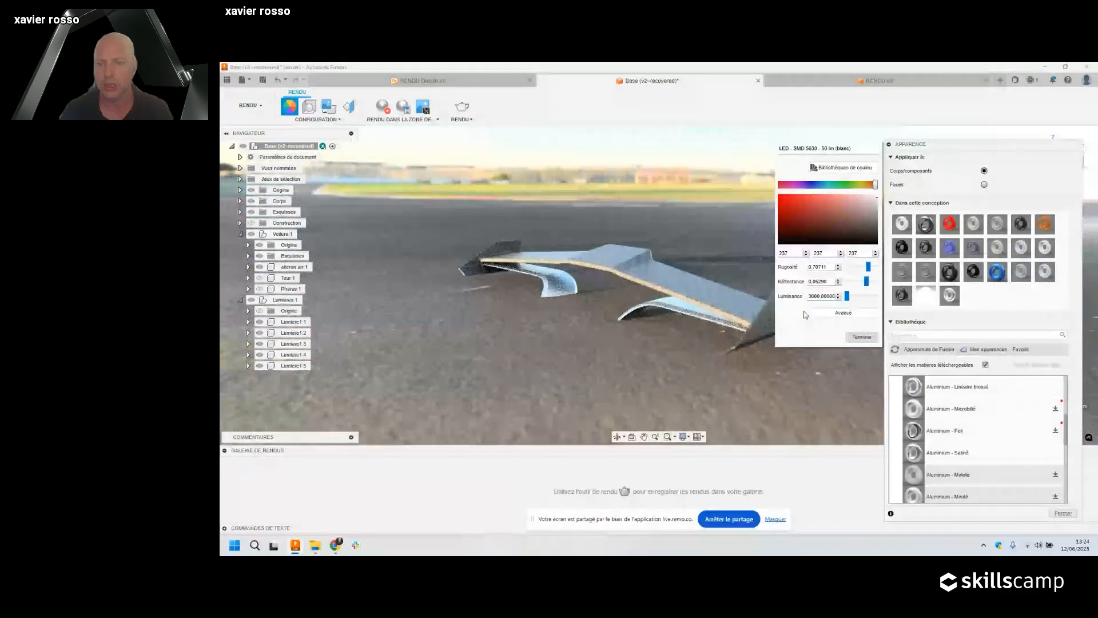
pyautogui.click(772, 286)
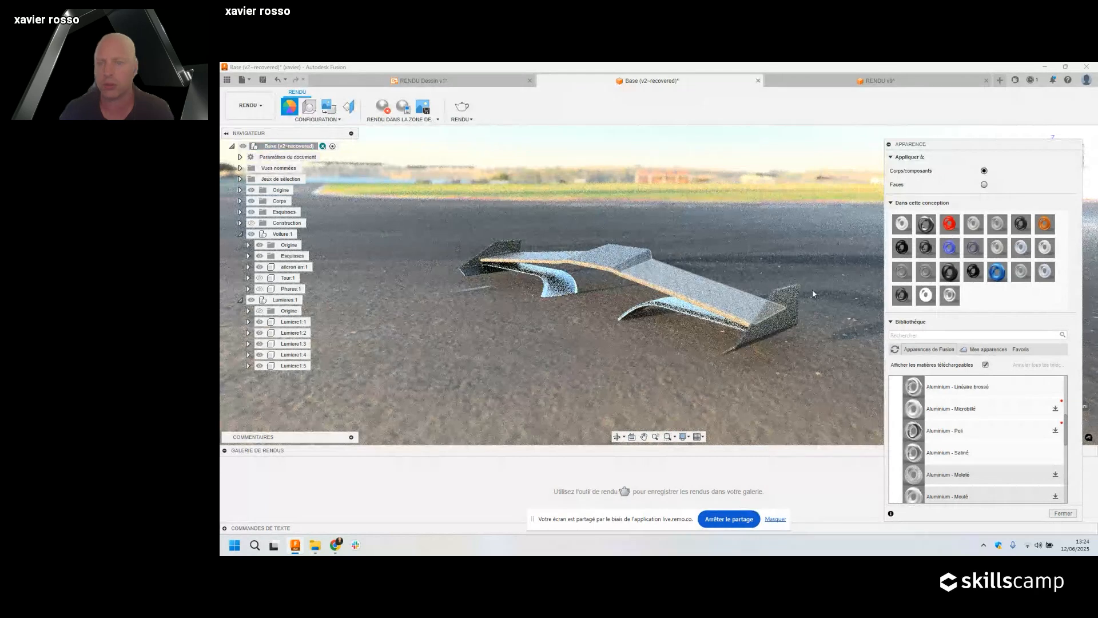
pyautogui.doubleClick(949, 296)
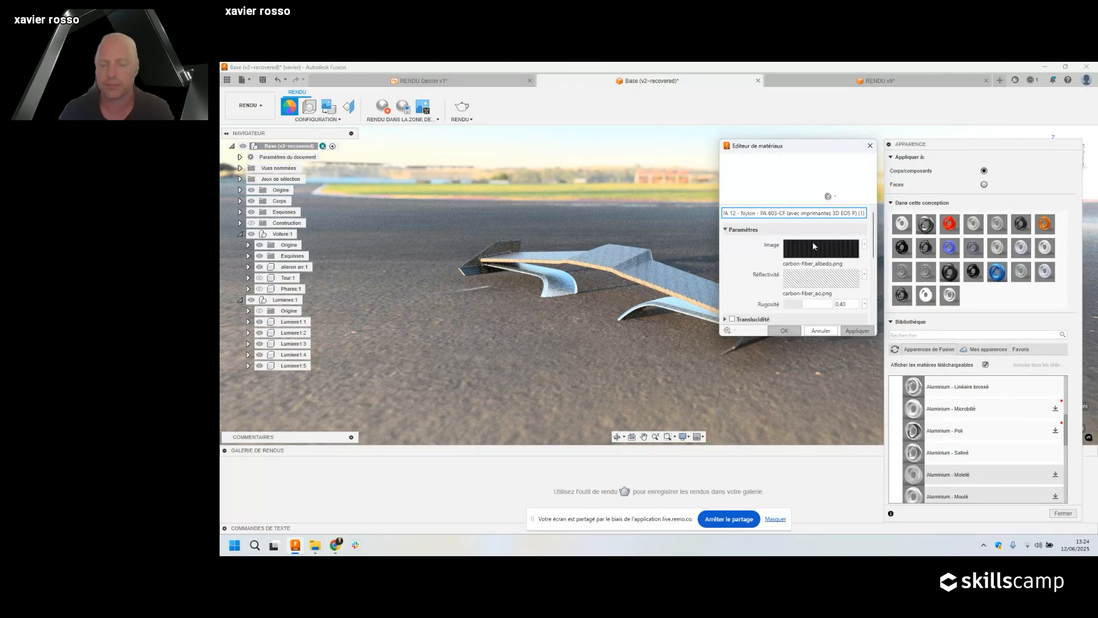
# Lower the carbon-fibre image texture's brightness from 65 to 44.
pyautogui.click(813, 244)
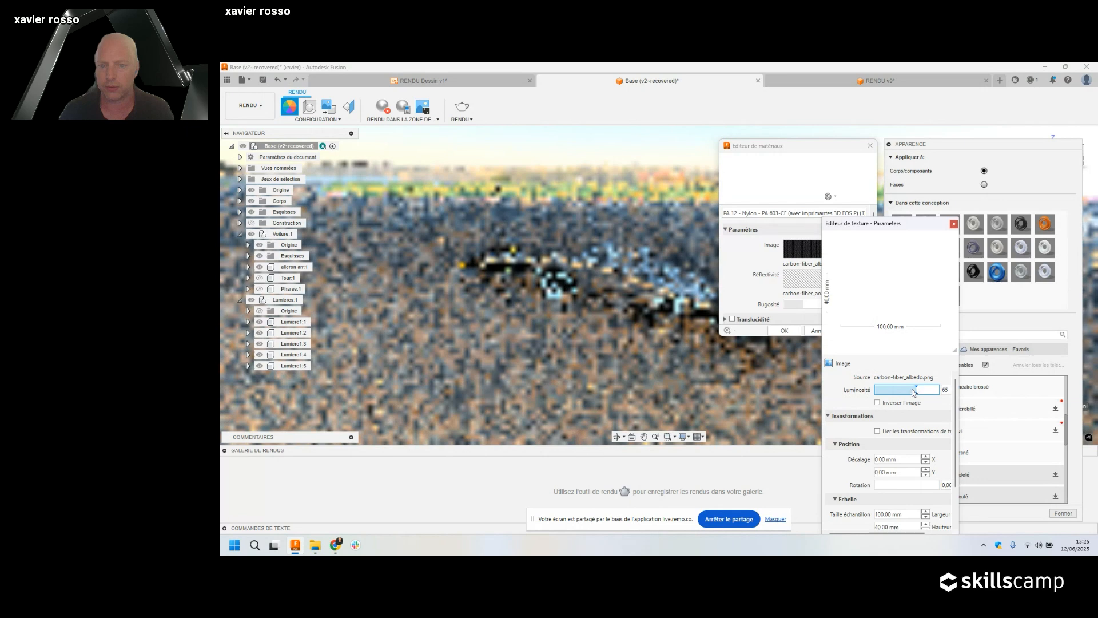
pyautogui.moveTo(914, 392); pyautogui.dragTo(909, 391)
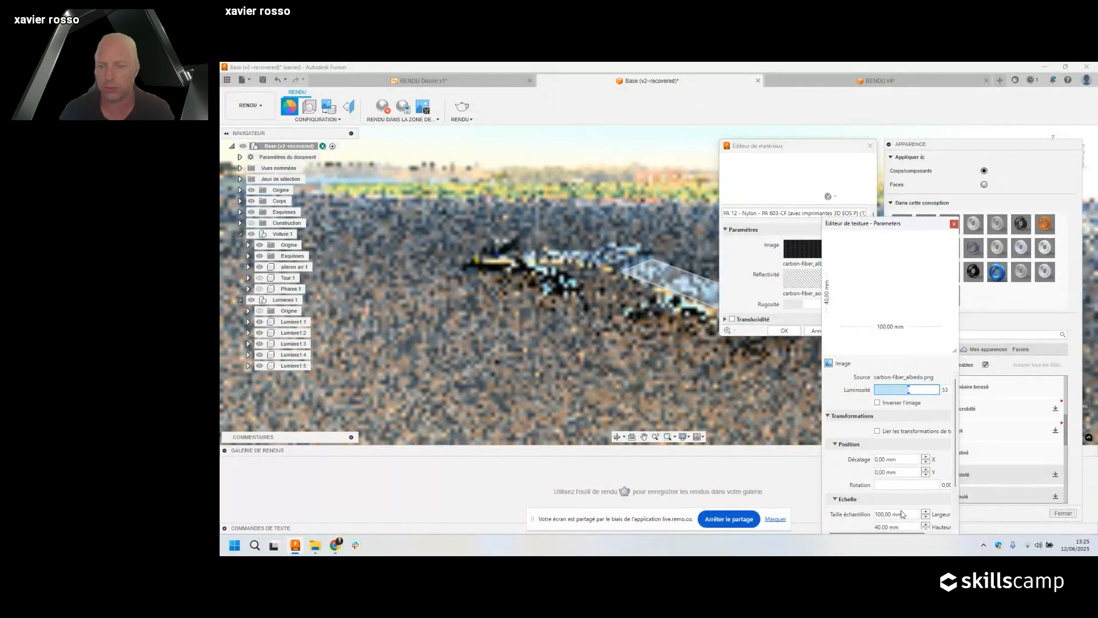
pyautogui.moveTo(902, 510); pyautogui.dragTo(896, 320)
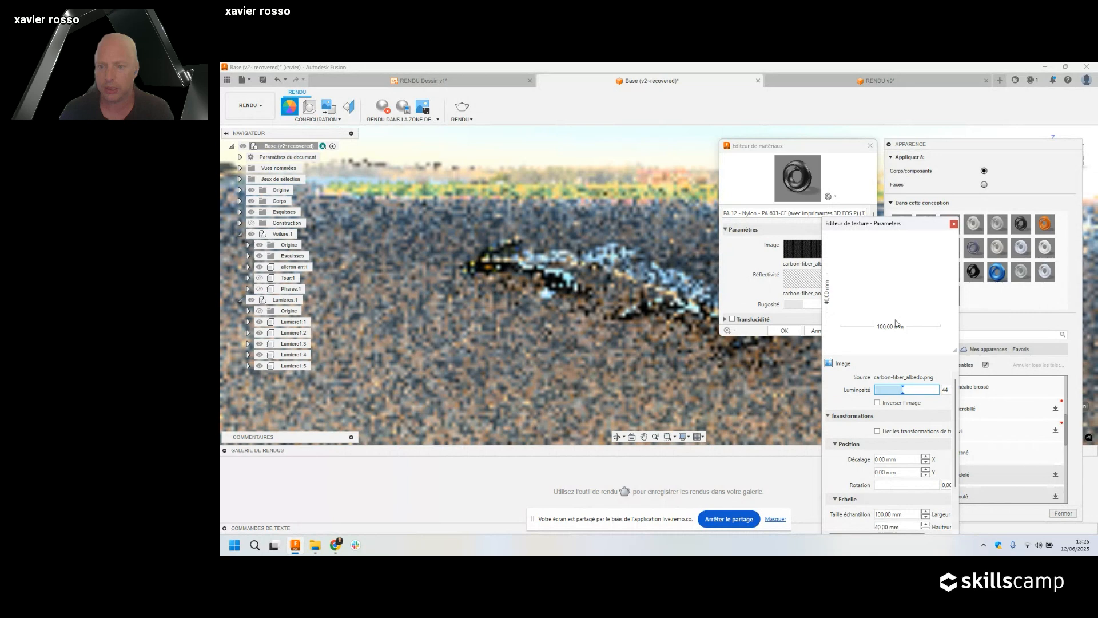
pyautogui.click(954, 224)
# Replace the reflectivity map with a fixed 0.07 value, stop the render, and switch to RENDU v9.
pyautogui.click(865, 275)
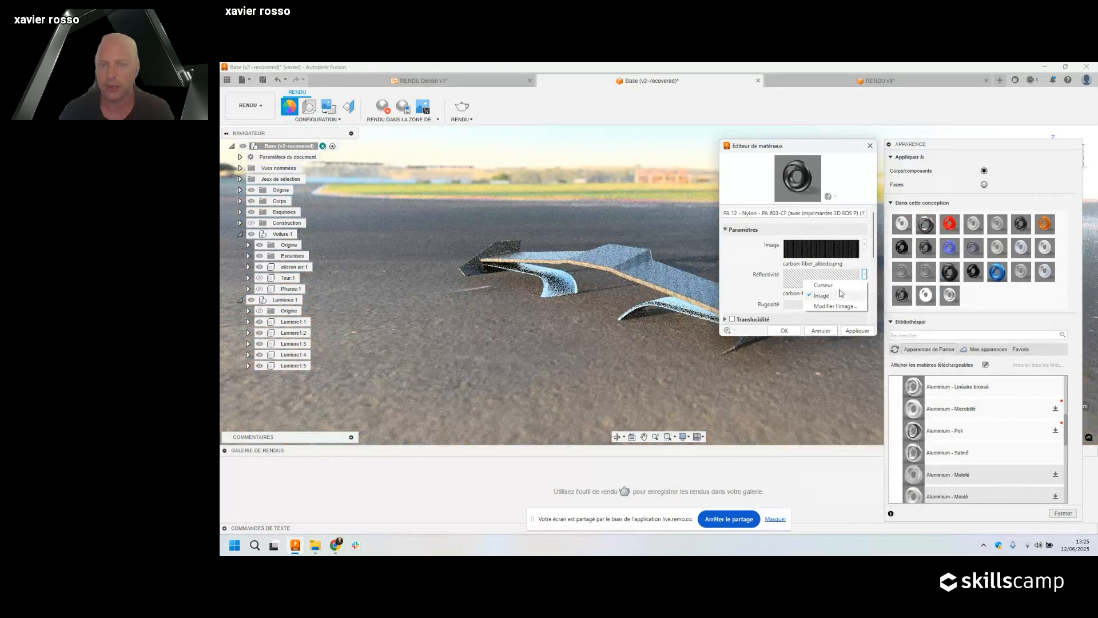
pyautogui.click(824, 285)
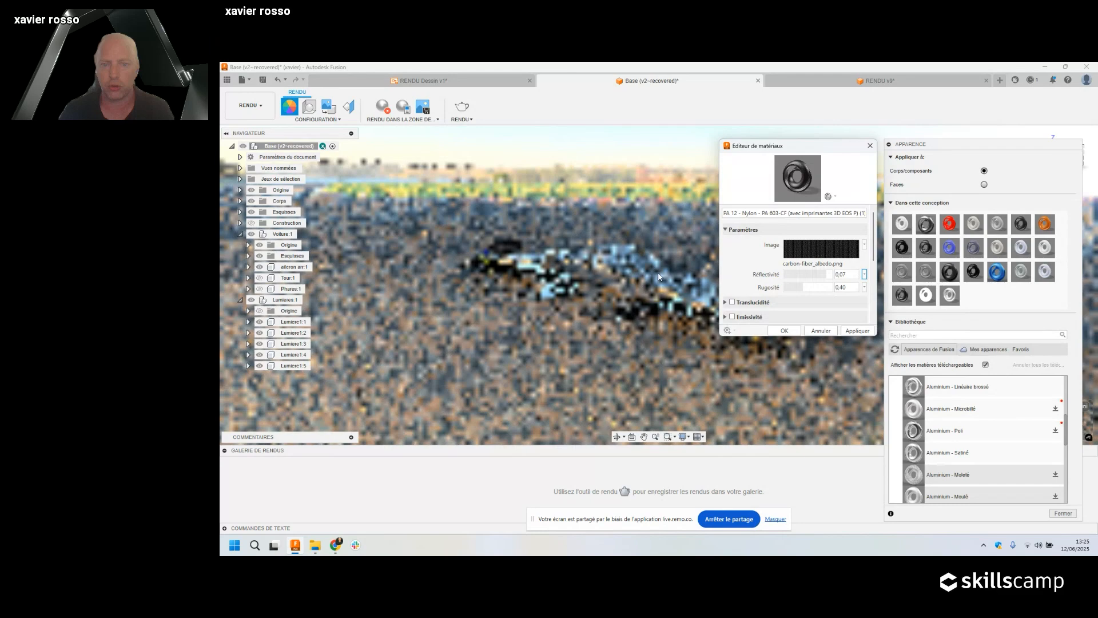
pyautogui.click(788, 331)
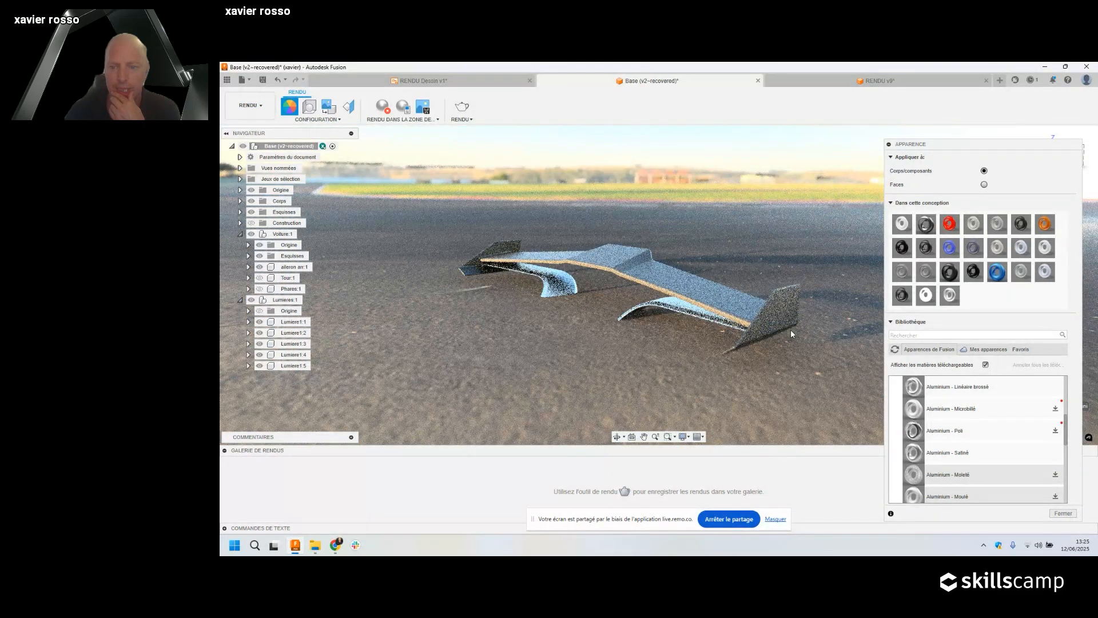
pyautogui.click(382, 105)
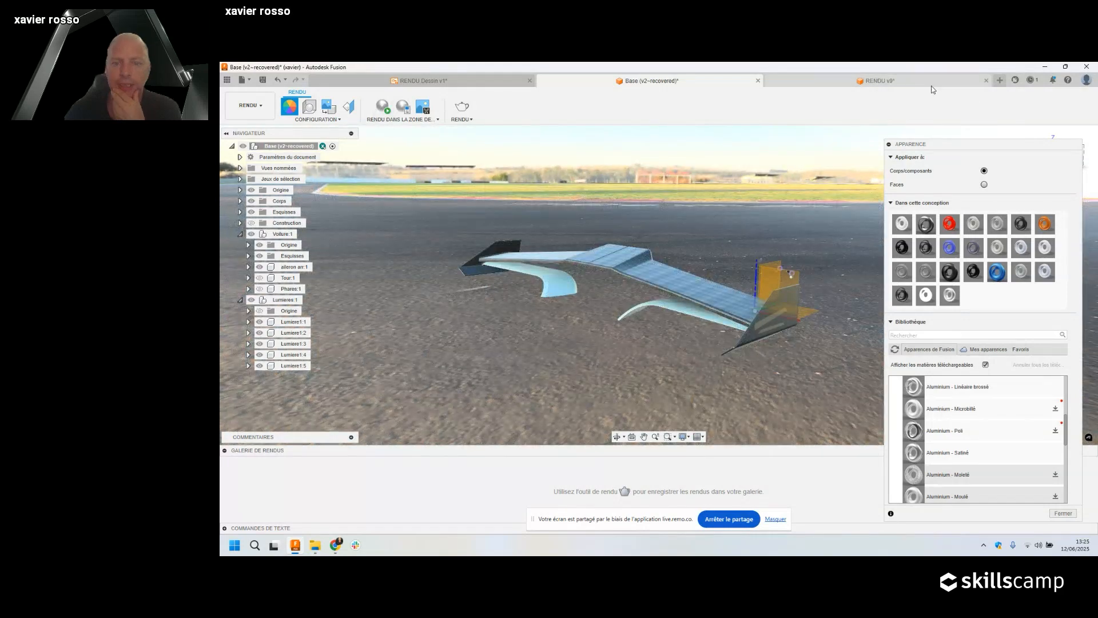
pyautogui.click(880, 81)
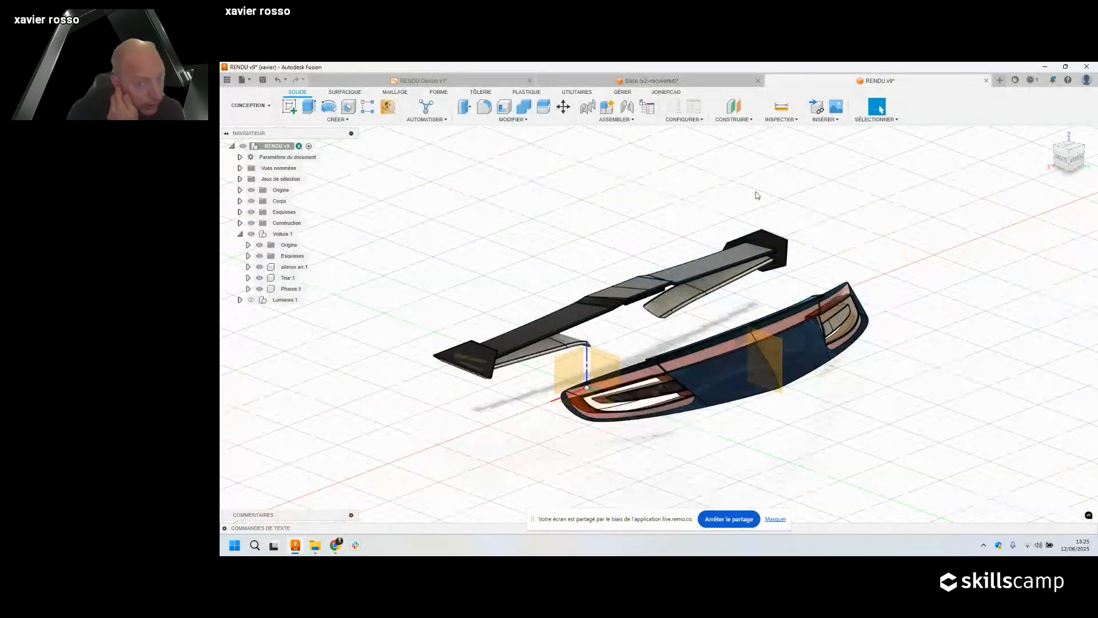
# Zoom in on the taillight, switch to the RENDU workspace and enlarge an earlier gallery render.
pyautogui.scroll(3, 628, 406)
pyautogui.scroll(2, 628, 406)
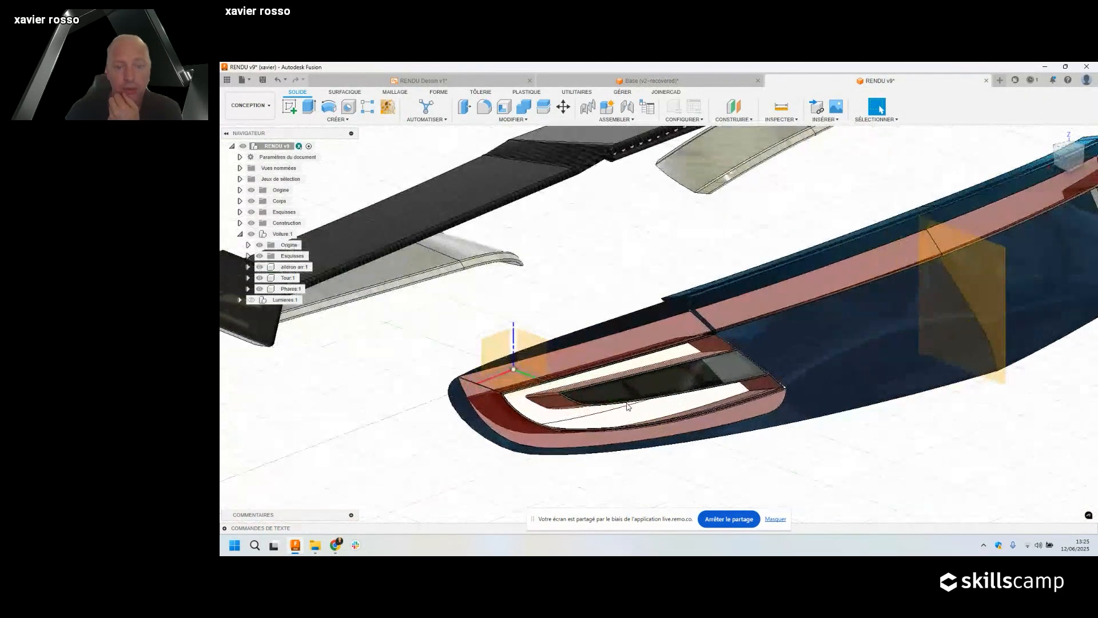
pyautogui.click(249, 106)
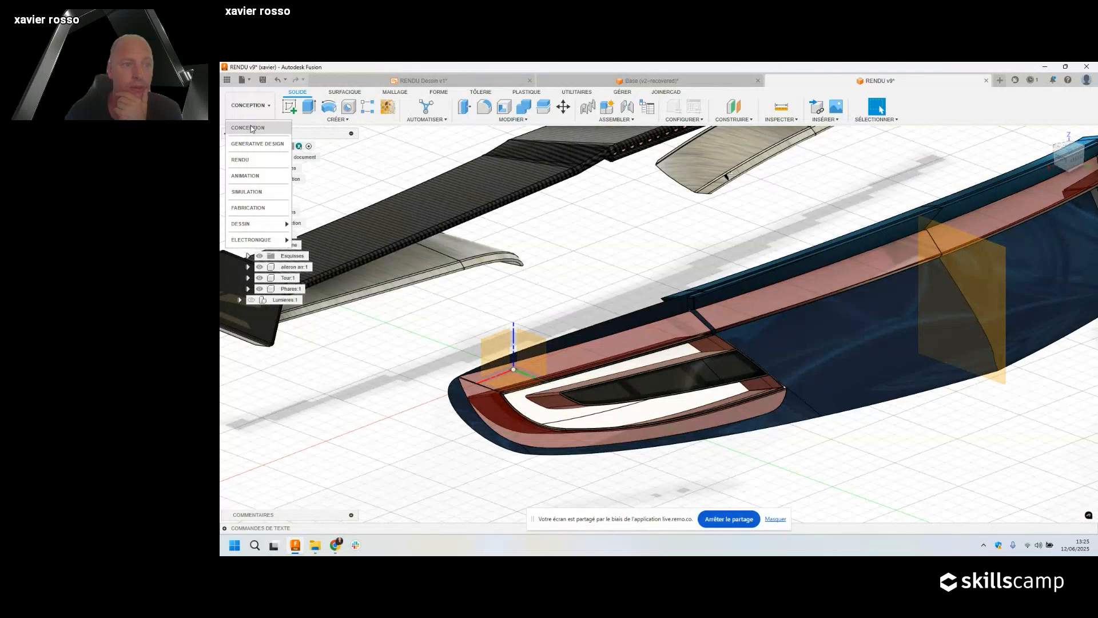
pyautogui.click(252, 161)
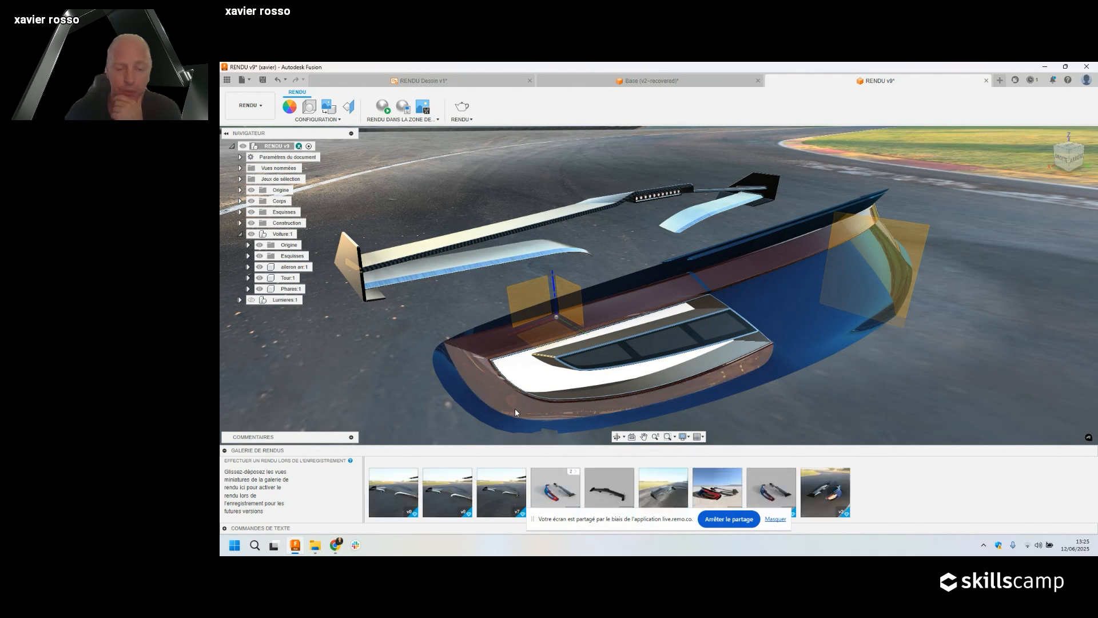
pyautogui.click(724, 492)
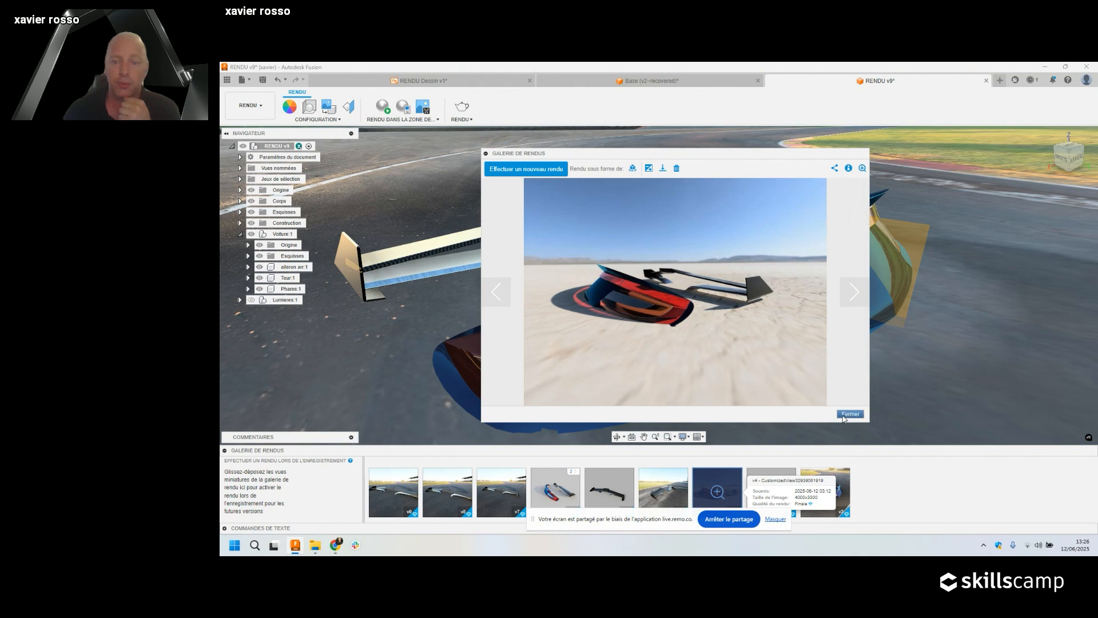
# Close the render preview and set the render image size to 2048x1536, 3.1 MP.
pyautogui.click(849, 414)
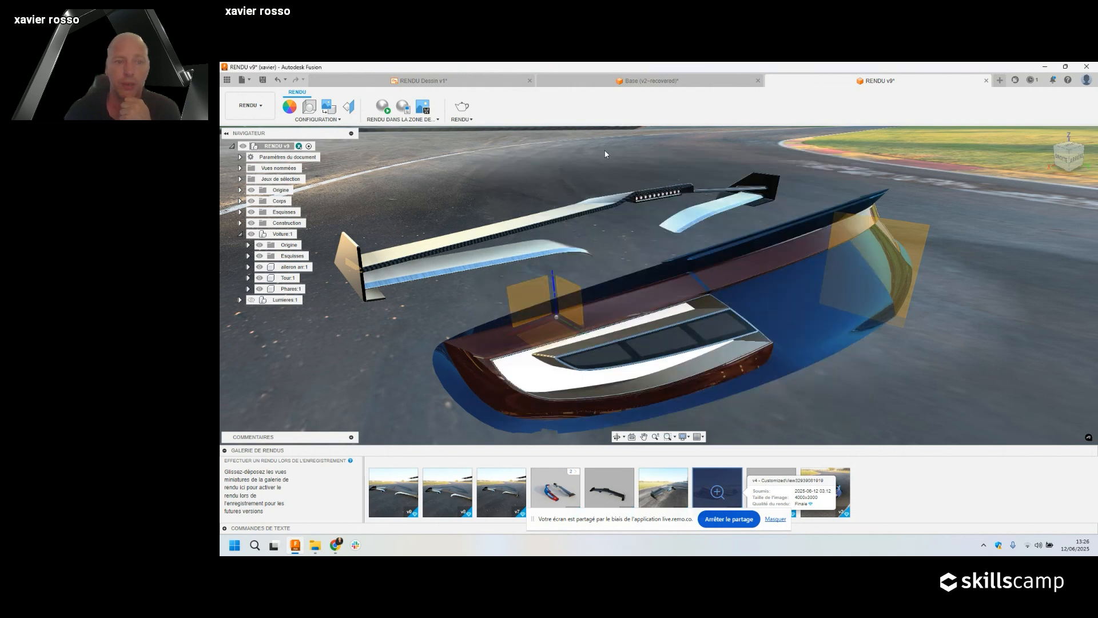
pyautogui.scroll(-2, 744, 198)
pyautogui.click(462, 119)
pyautogui.click(469, 130)
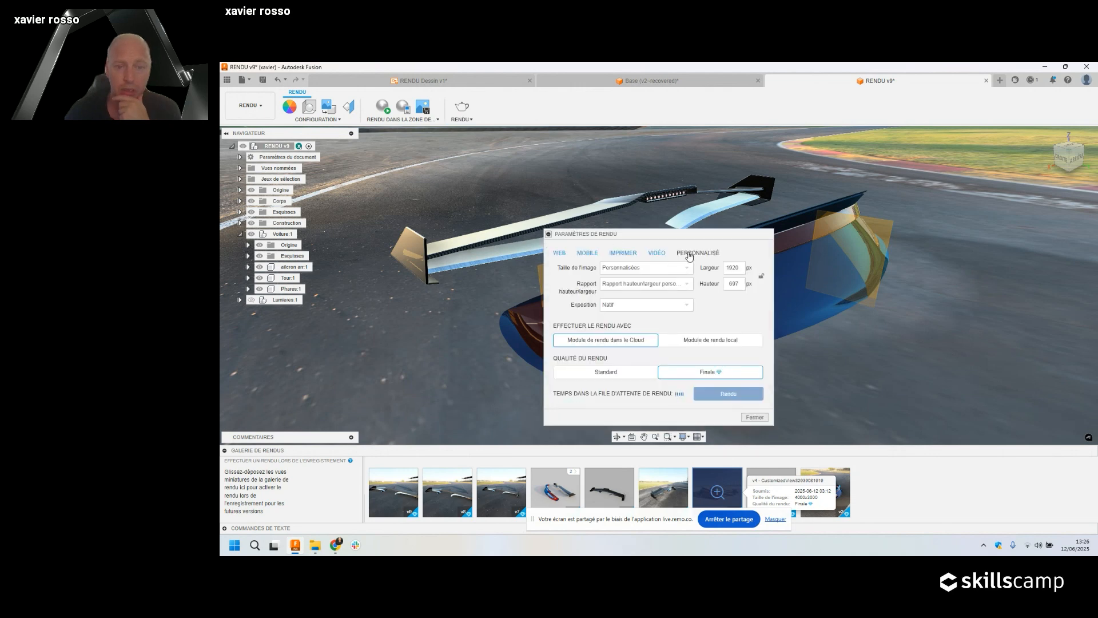
pyautogui.click(651, 267)
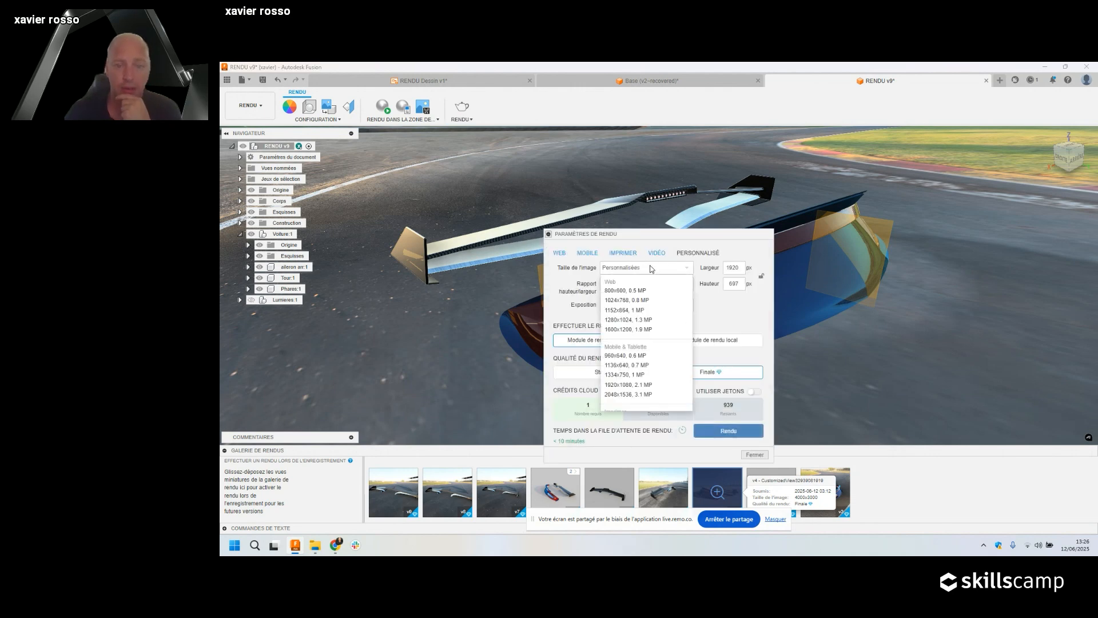
pyautogui.click(628, 394)
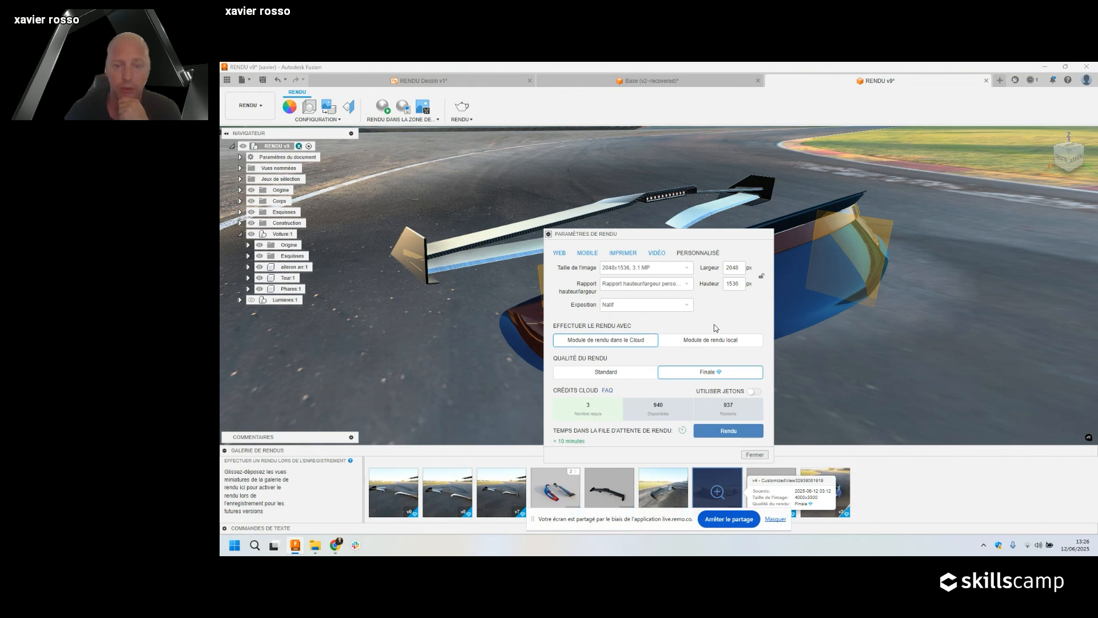
pyautogui.click(756, 455)
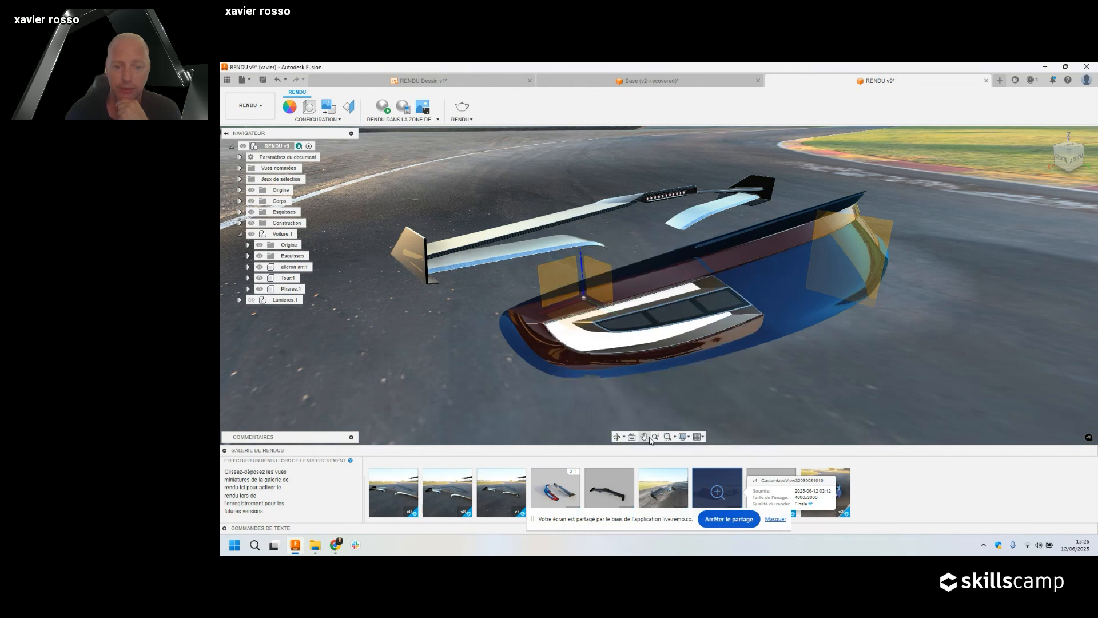
# Enlarge a gallery render and apply Vive post-processing with 1.50 saturation.
pyautogui.click(618, 494)
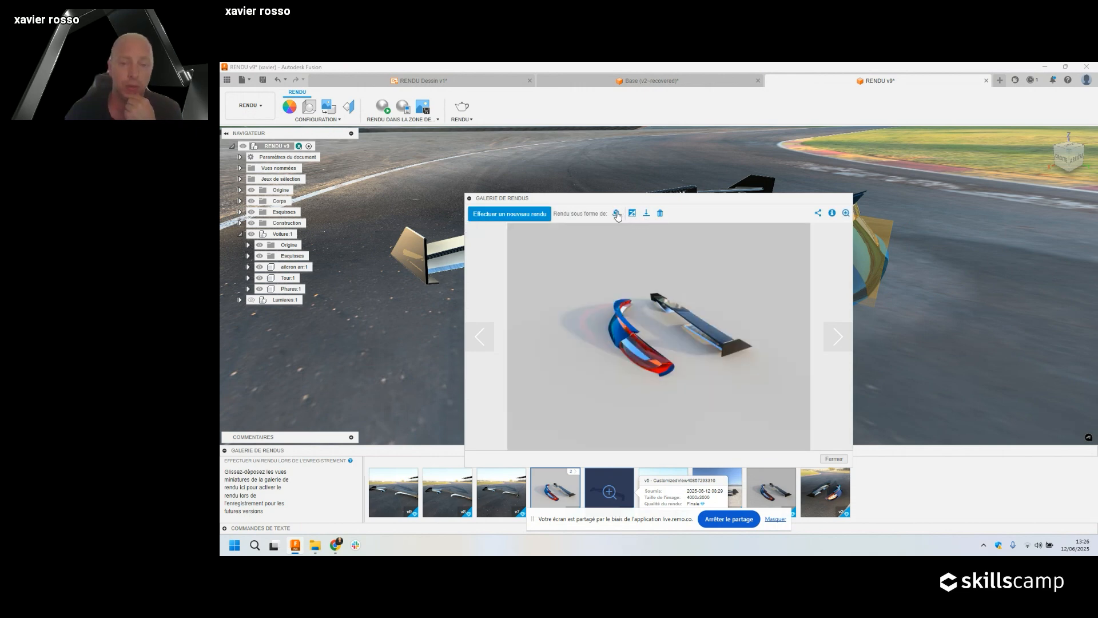
pyautogui.click(632, 213)
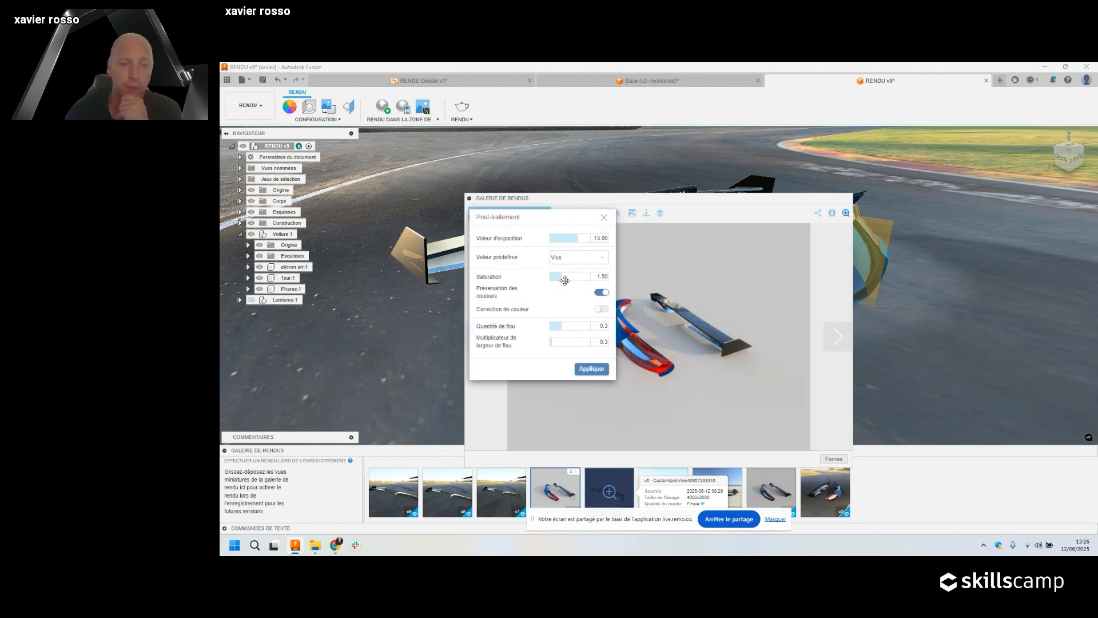
pyautogui.click(592, 369)
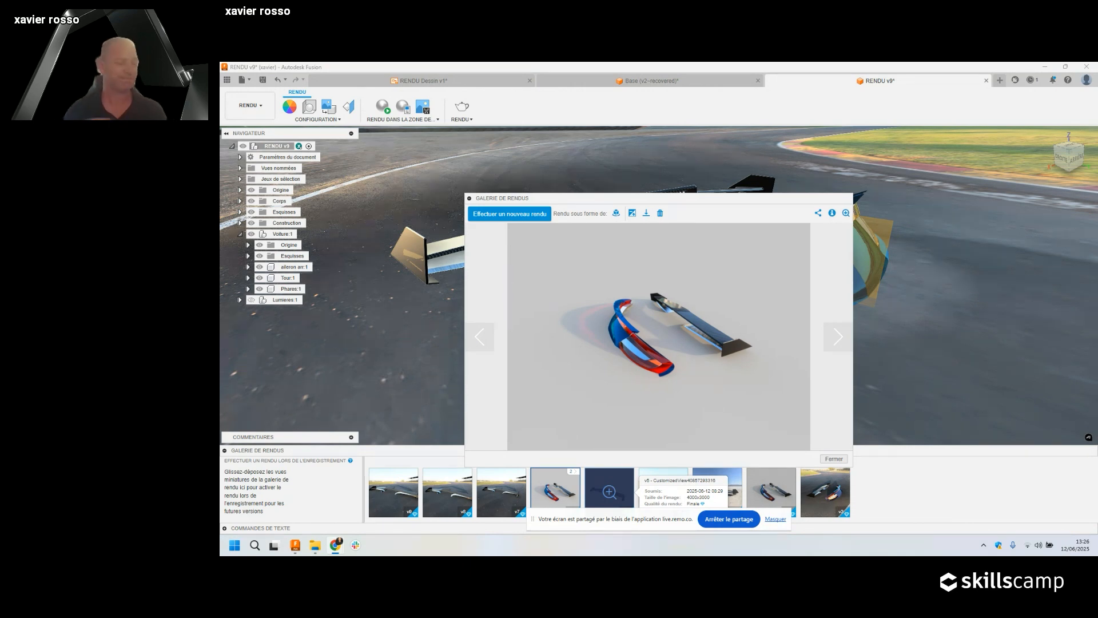
# View the racetrack wing render, reposition the viewer, then close it.
pyautogui.click(395, 489)
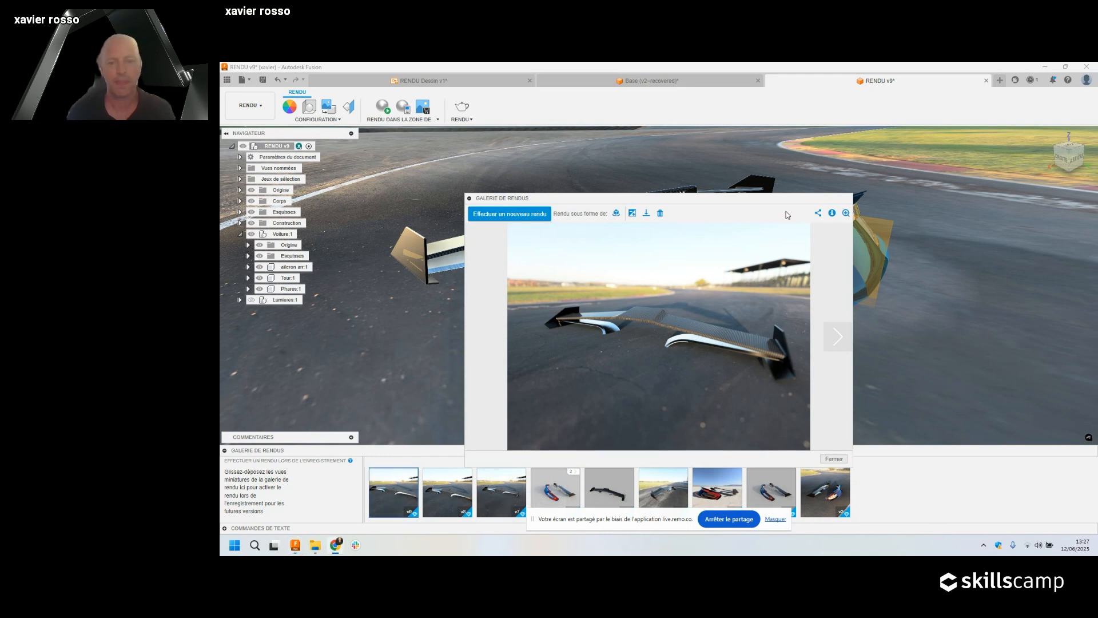
pyautogui.moveTo(790, 200); pyautogui.dragTo(809, 145)
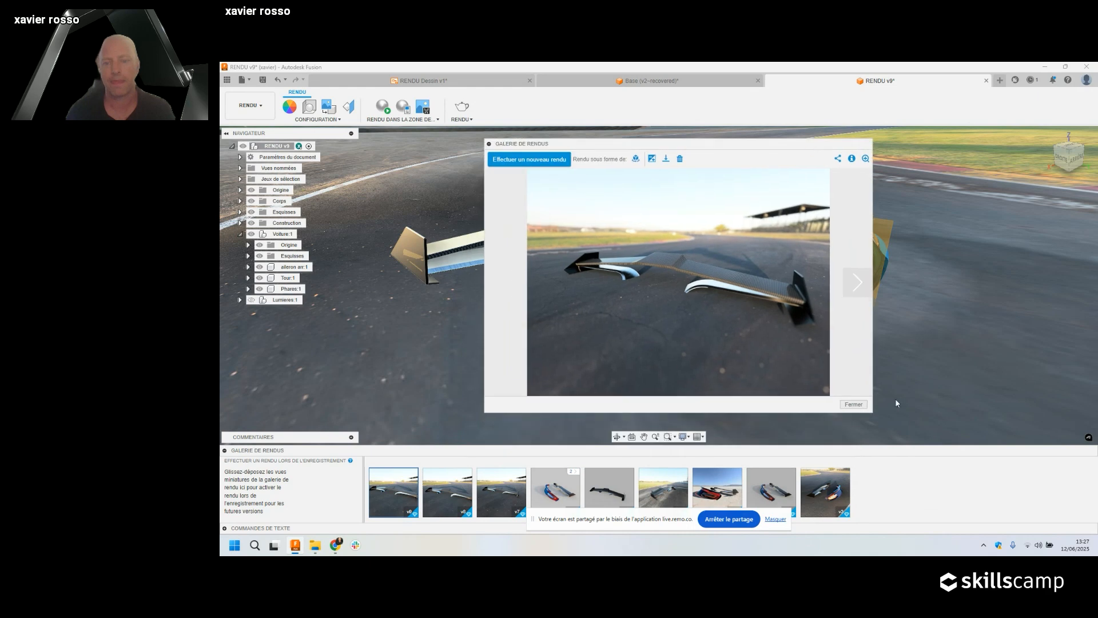
pyautogui.click(852, 404)
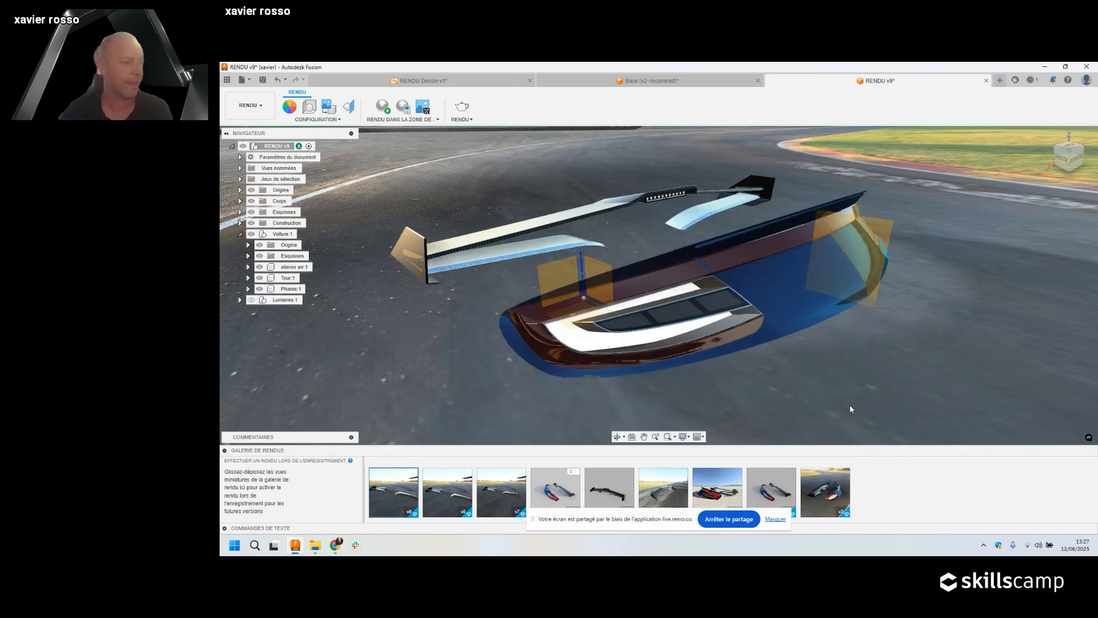